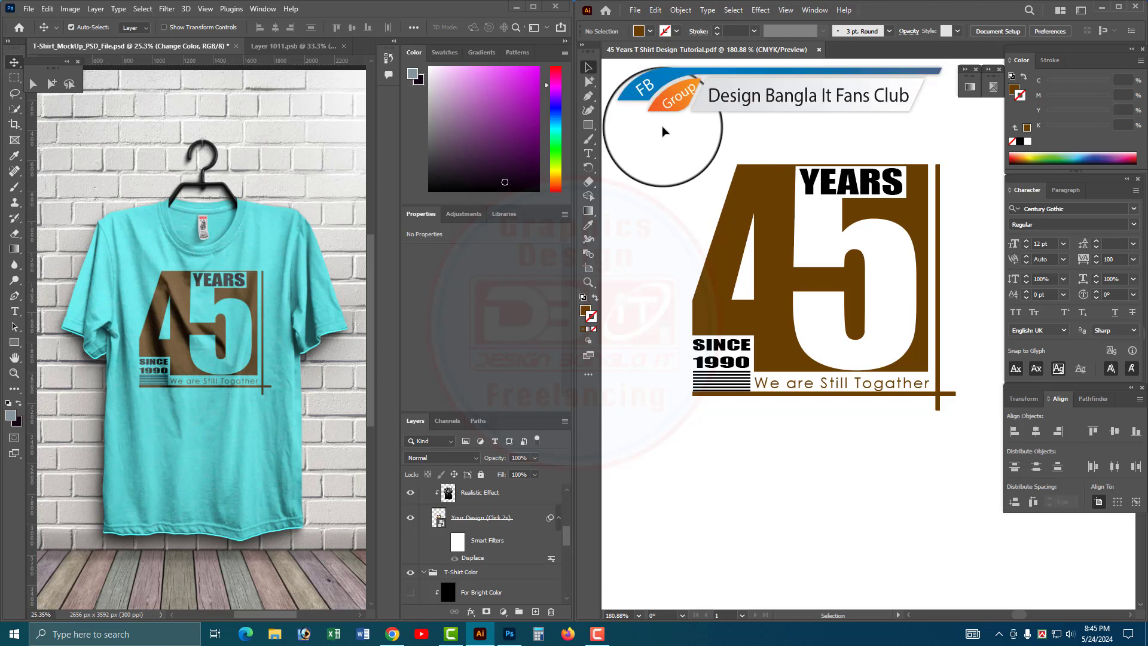
# Select the complete 45 YEARS design and move it slightly downward and to the left on the canvas
pyautogui.moveTo(660, 104); pyautogui.dragTo(969, 456)
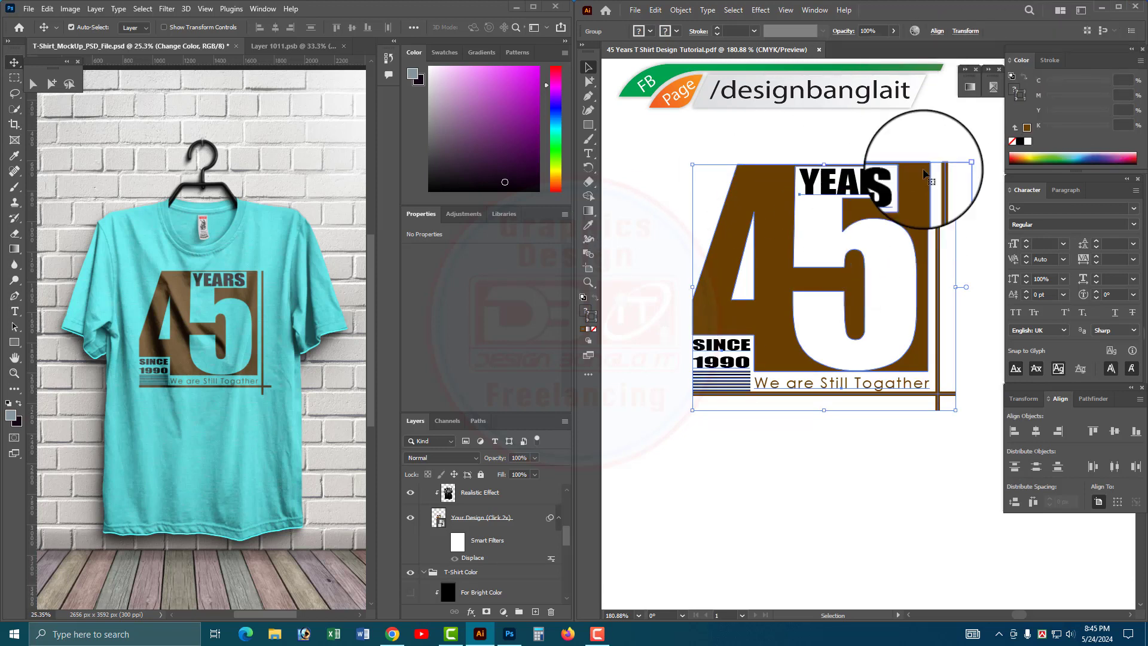
pyautogui.moveTo(763, 185); pyautogui.dragTo(756, 210)
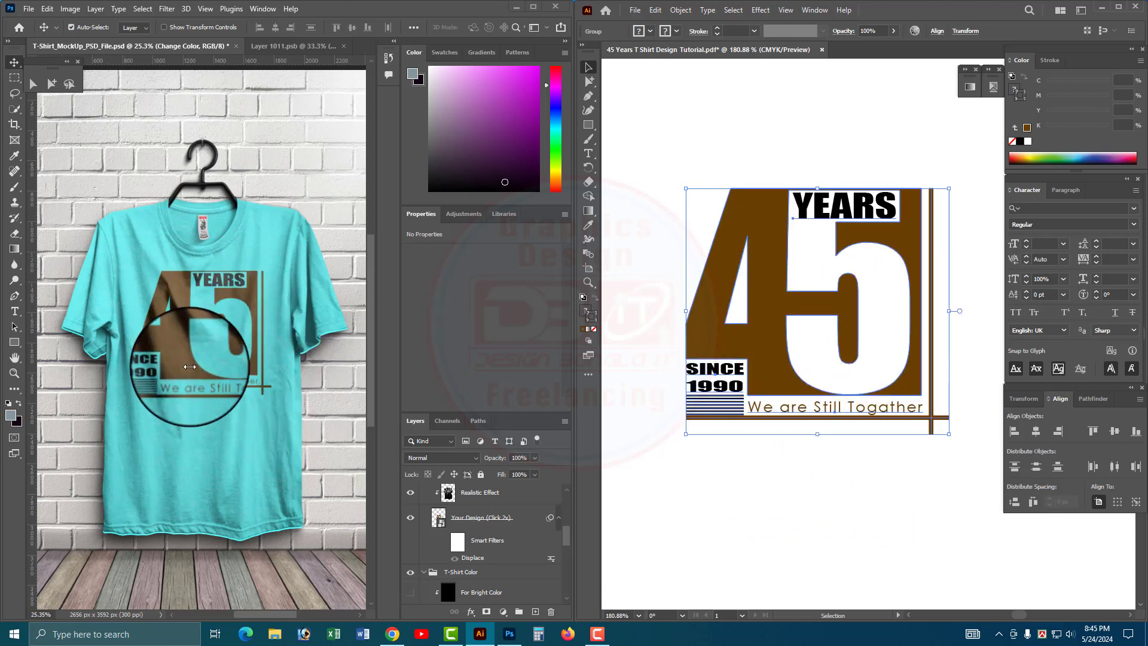
# Switch to Photoshop and toggle the Your Design layer's visibility to compare the T-shirt mockup with and without the print
pyautogui.click(410, 518)
pyautogui.click(411, 518)
pyautogui.click(410, 519)
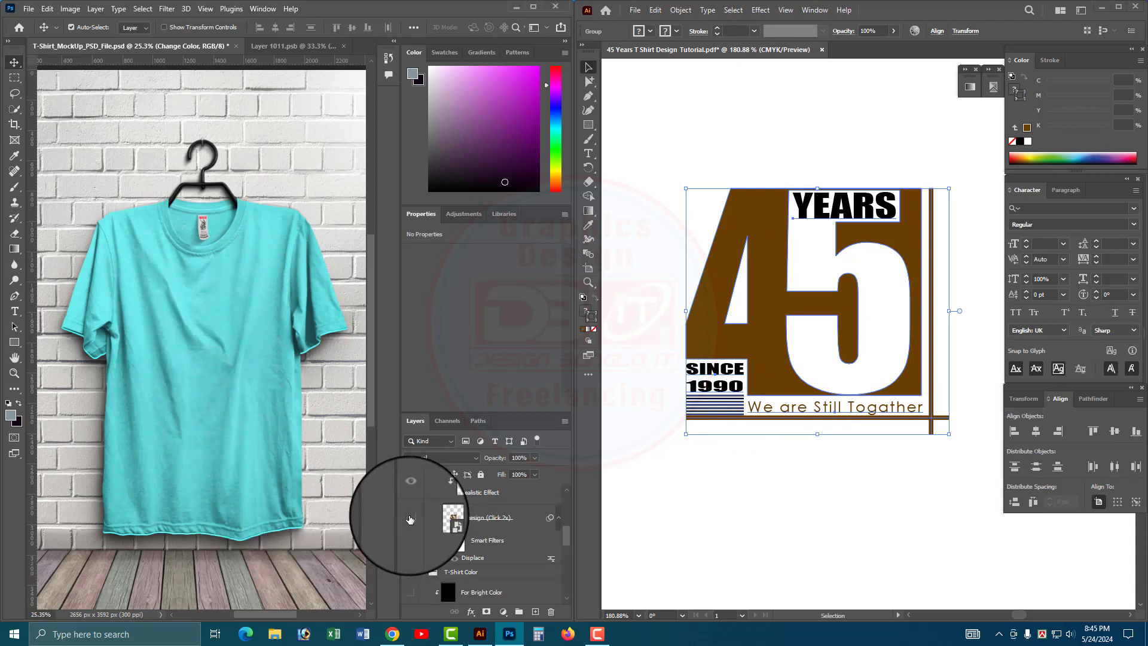
pyautogui.click(411, 519)
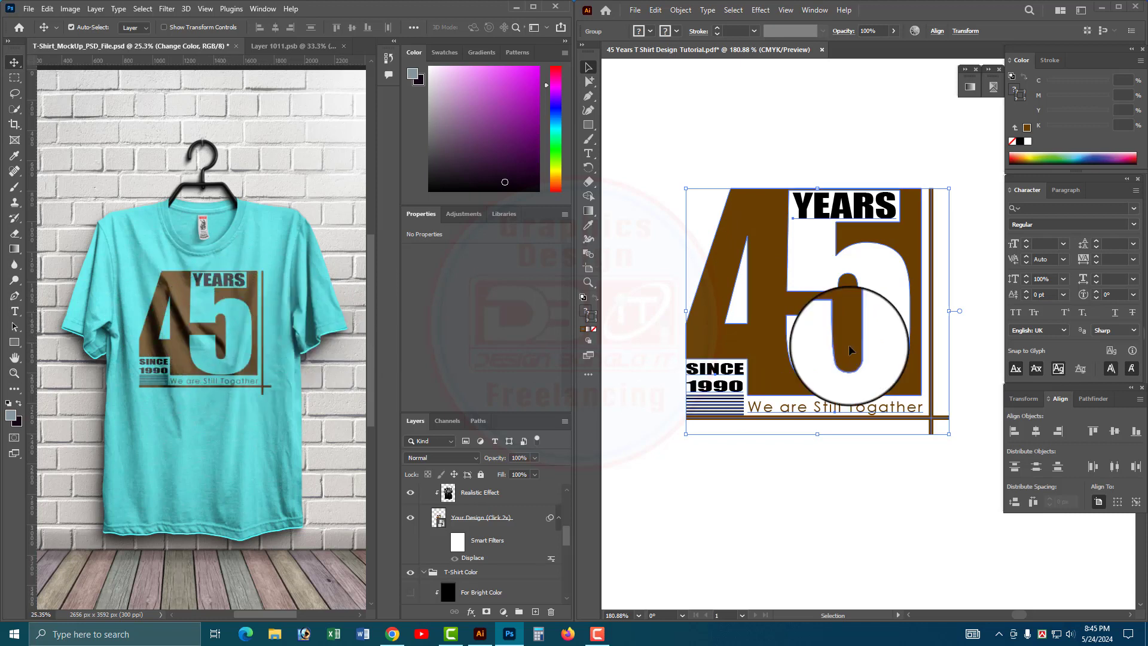
pyautogui.click(813, 139)
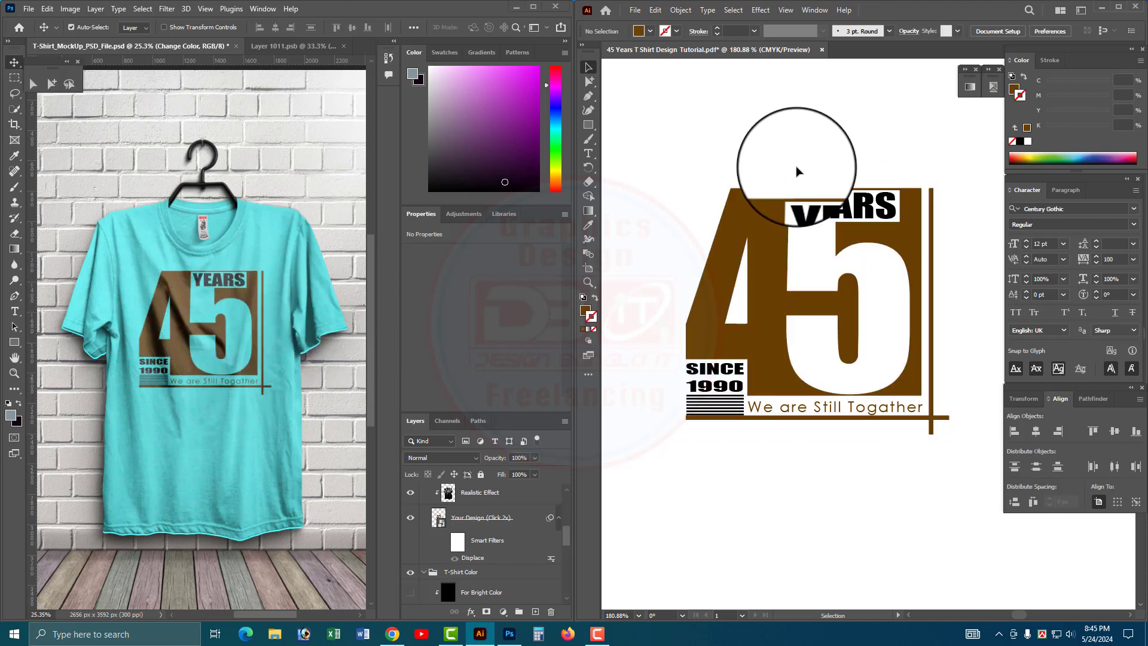
pyautogui.moveTo(691, 162); pyautogui.dragTo(948, 461)
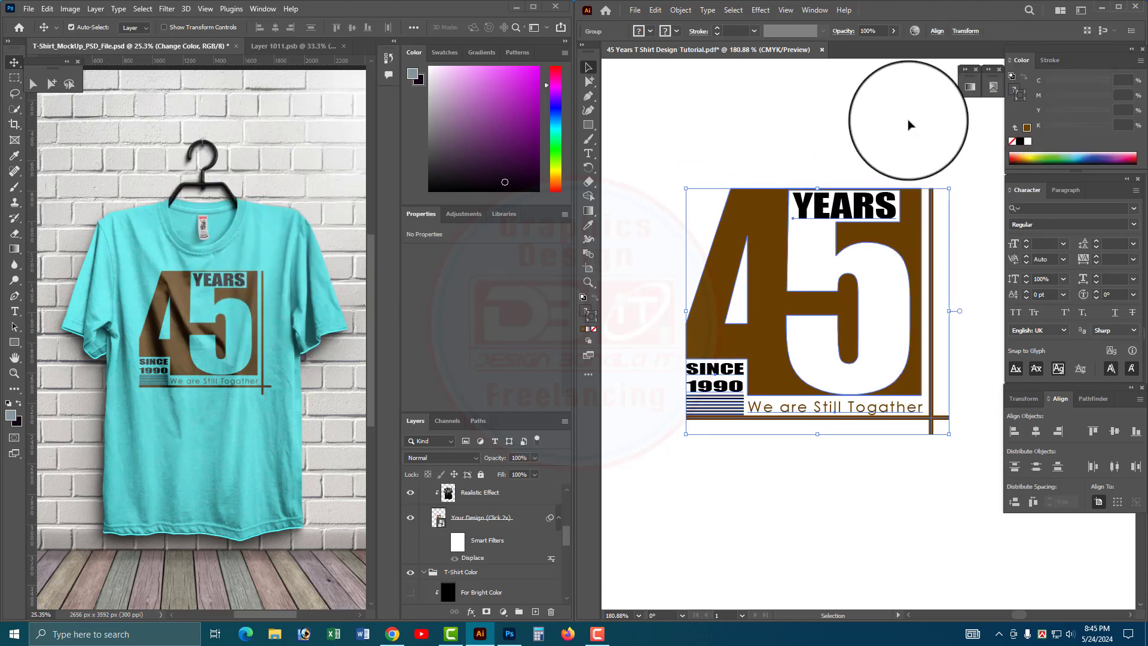
pyautogui.click(909, 124)
# Maximize the Illustrator window and move the whole 45 YEARS artwork horizontally to the far left as a reference
pyautogui.click(1116, 8)
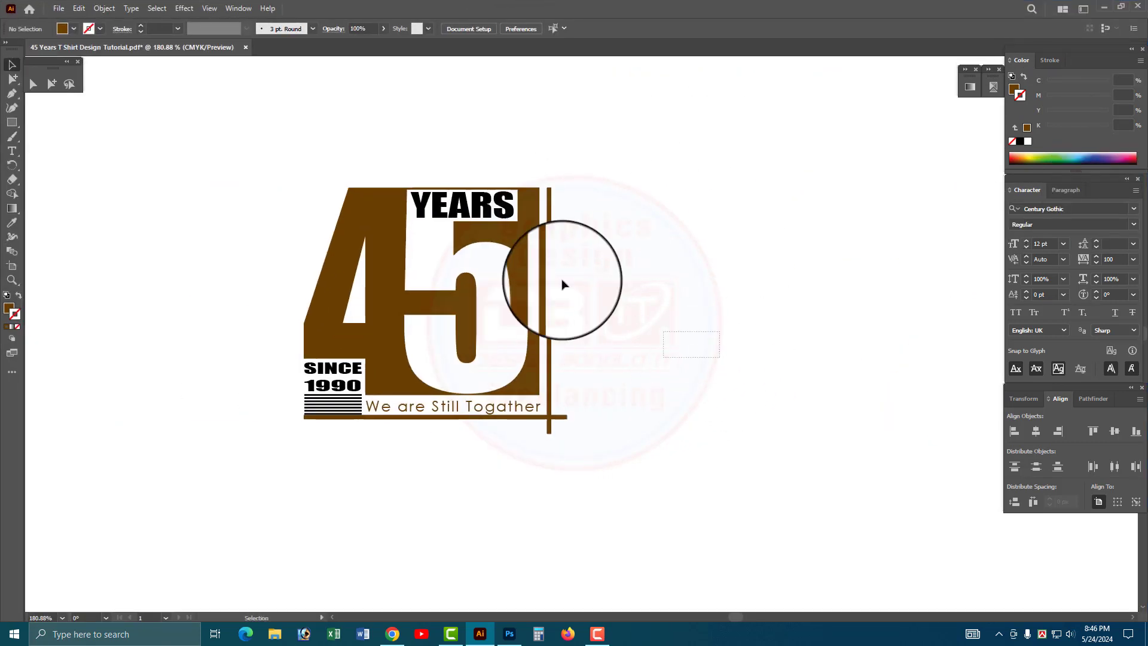
pyautogui.hotkey('ctrl', 'a')
pyautogui.keyDown('alt'); pyautogui.click(607, 335); pyautogui.keyUp('alt')
pyautogui.press('v')
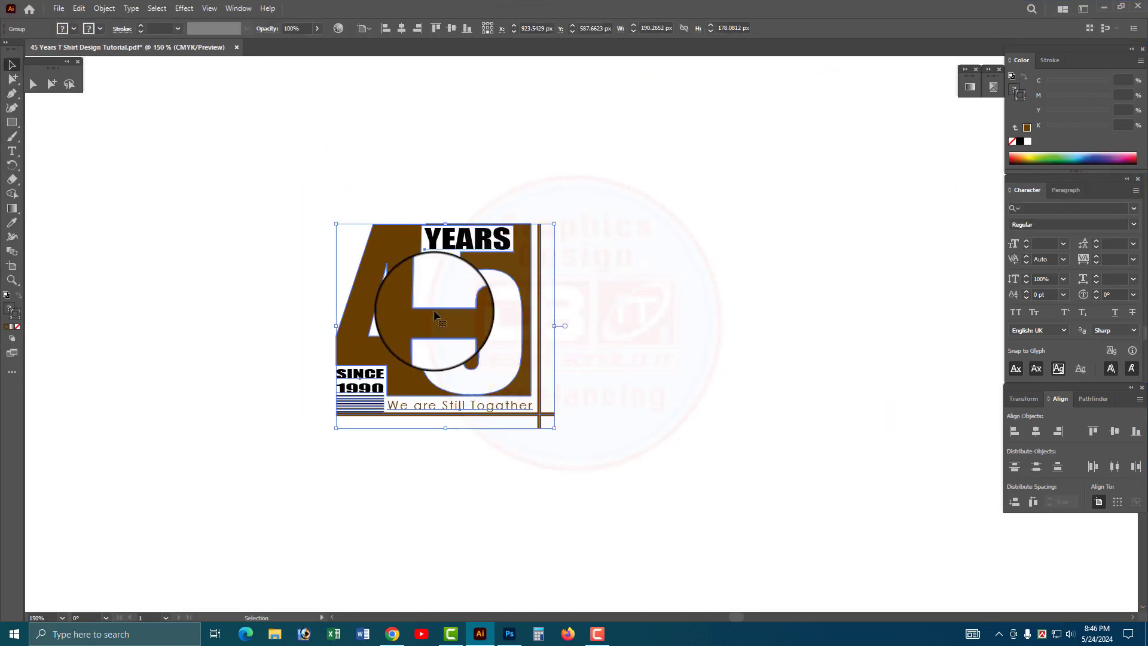
pyautogui.moveTo(410, 328); pyautogui.dragTo(151, 328)
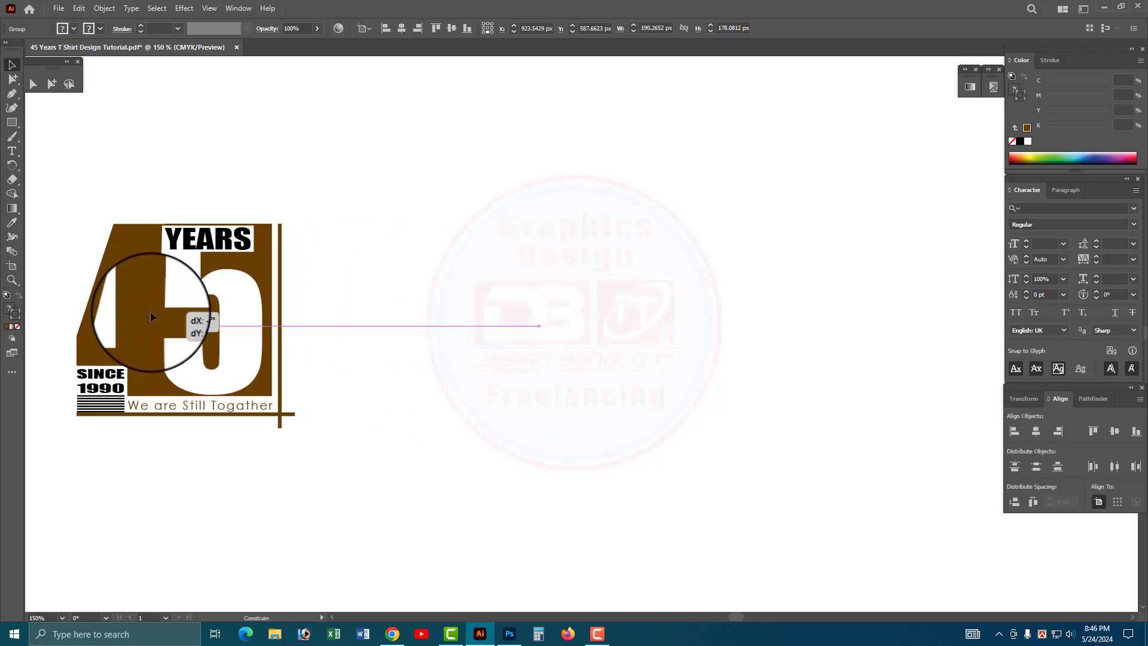
pyautogui.click(462, 311)
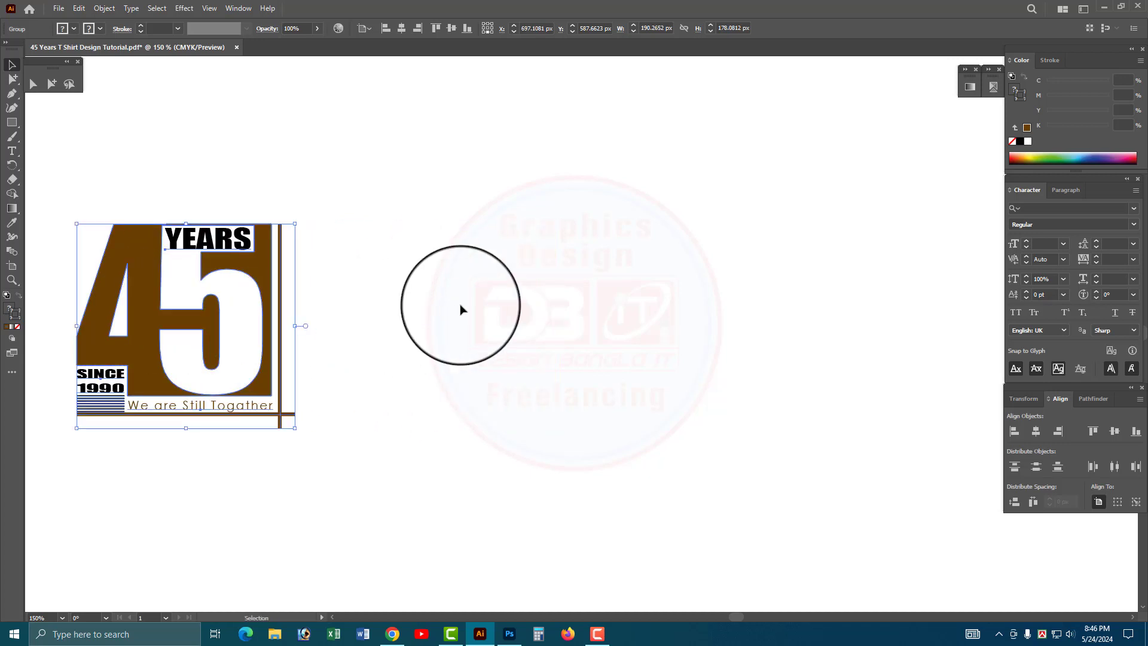
# Add the text "45" in the Impact font on the empty canvas beside the reference design
pyautogui.click(12, 152)
pyautogui.click(476, 240)
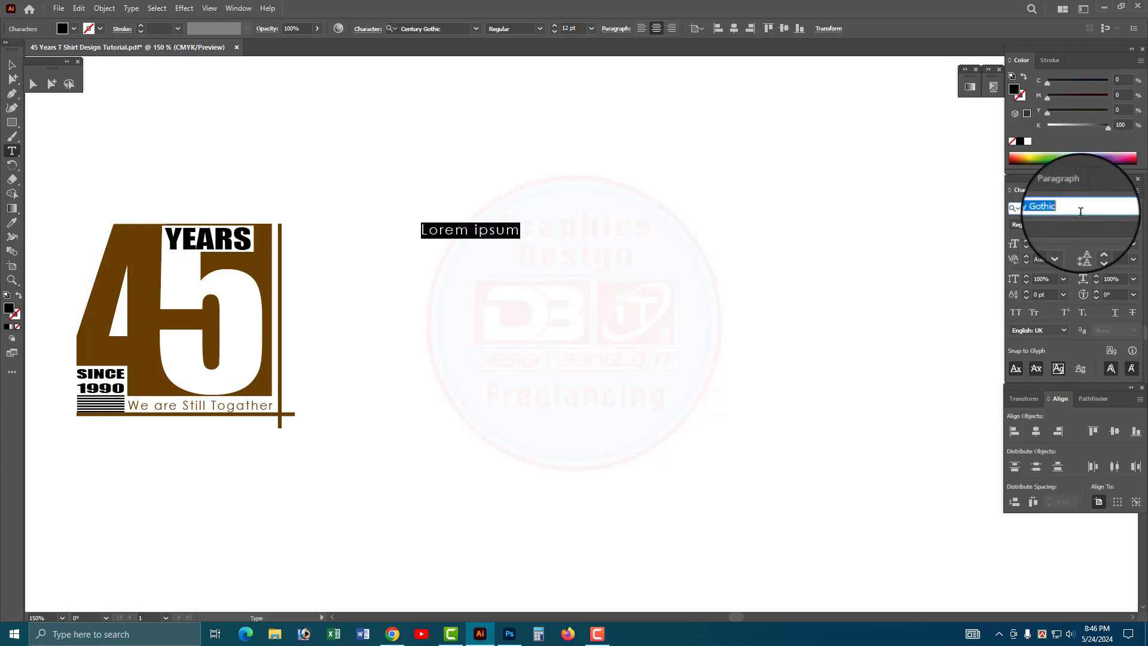
pyautogui.write('im')
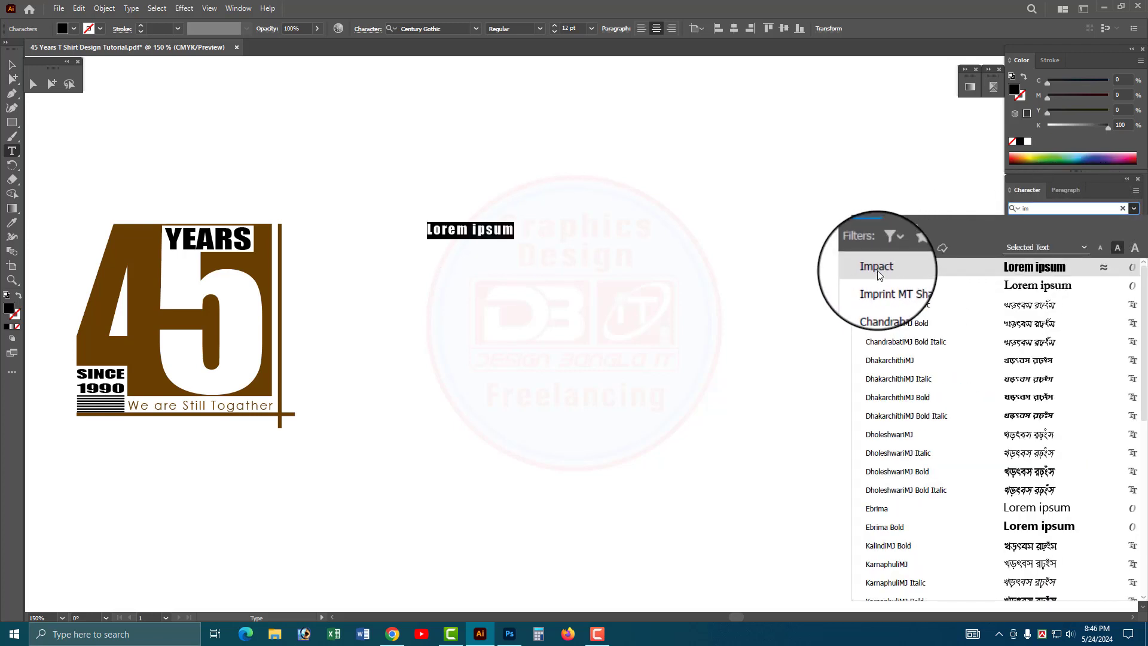
pyautogui.click(878, 268)
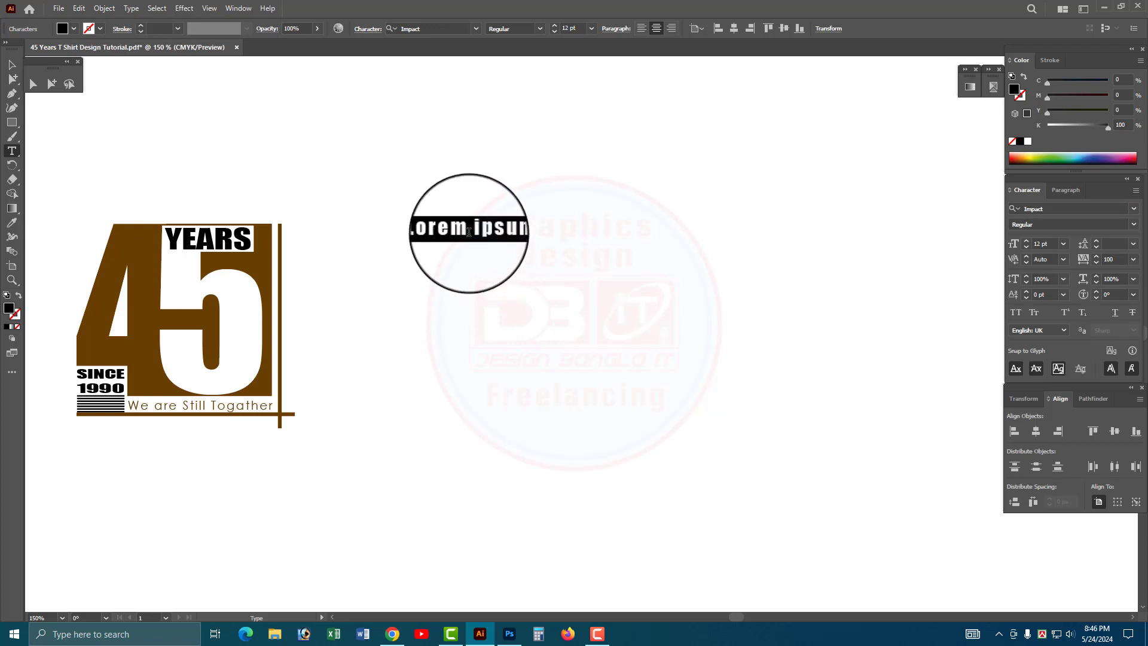
pyautogui.tripleClick(469, 230)
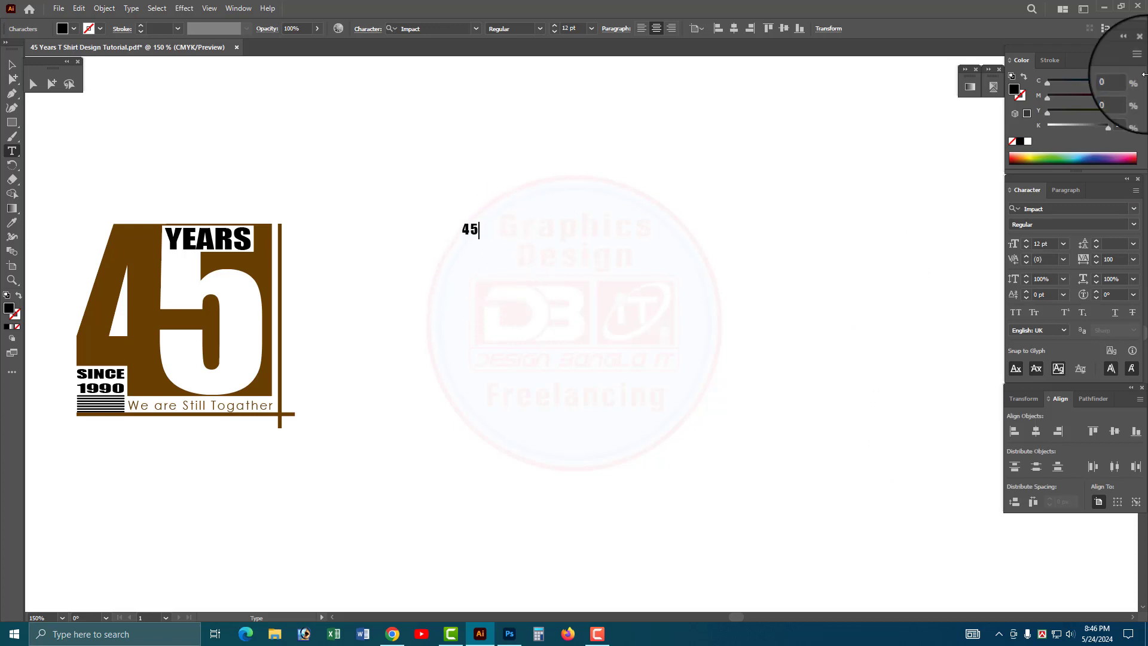
pyautogui.press('Escape')
# Enlarge the 45 text to about 163 pt and place a duplicate of it to its right
pyautogui.moveTo(495, 249); pyautogui.dragTo(525, 302)
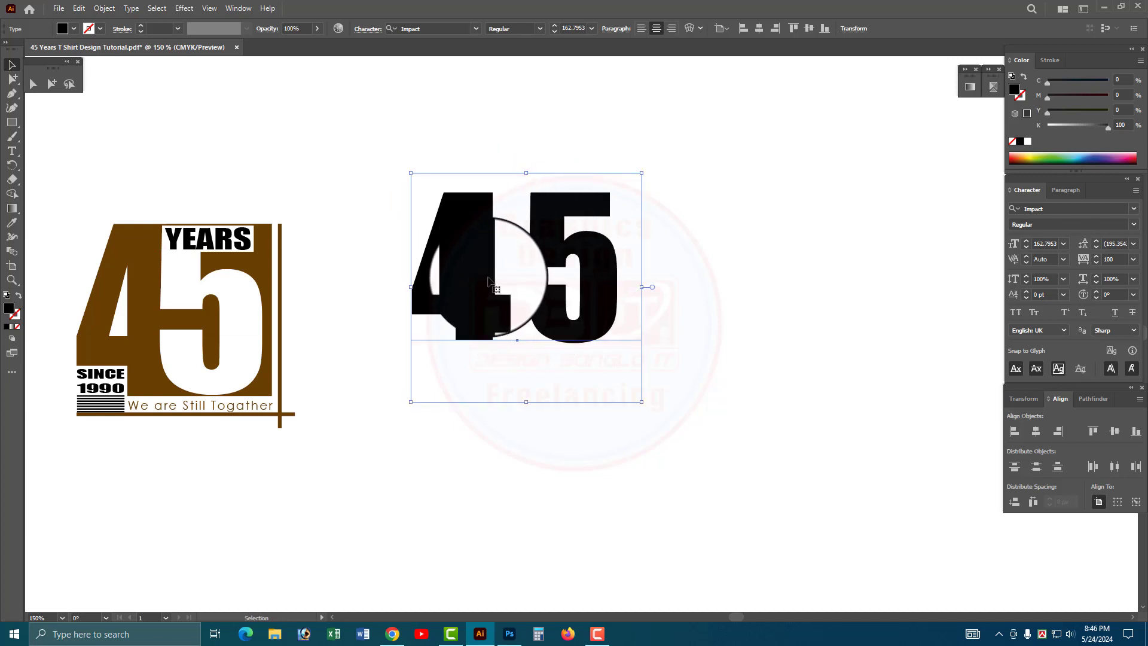
pyautogui.moveTo(476, 289); pyautogui.dragTo(746, 326)
# Outline and ungroup the original 45 text, and move its 5 to the right, away from the 4
pyautogui.click(559, 259)
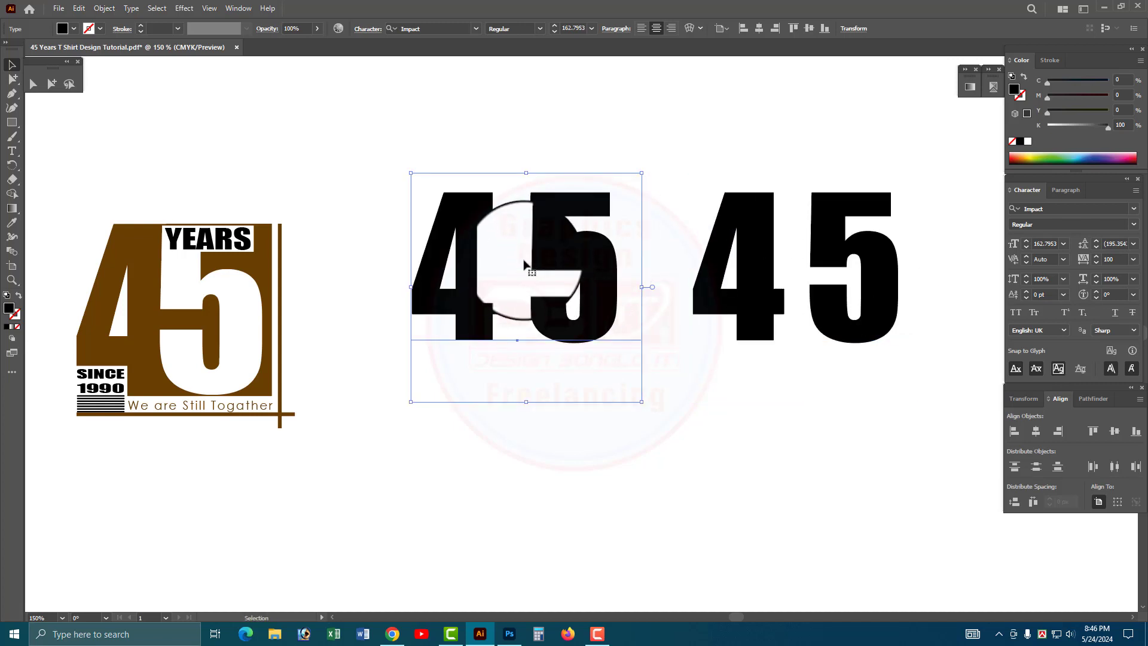
pyautogui.hotkey('ctrl', 'shift', 'o')
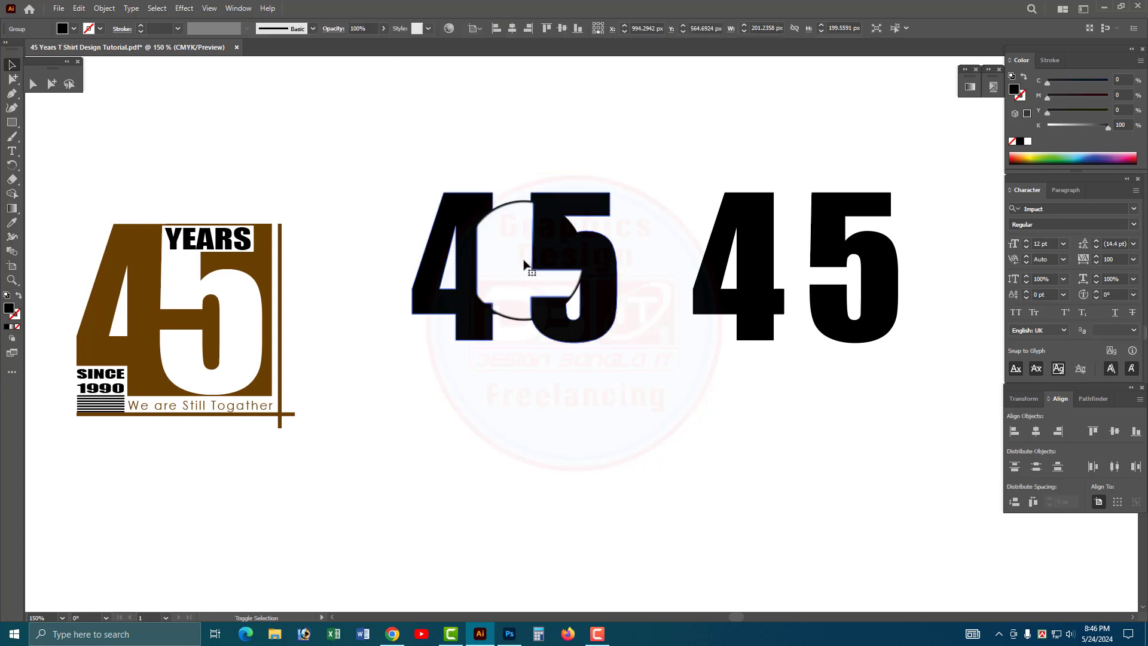
pyautogui.rightClick(524, 262)
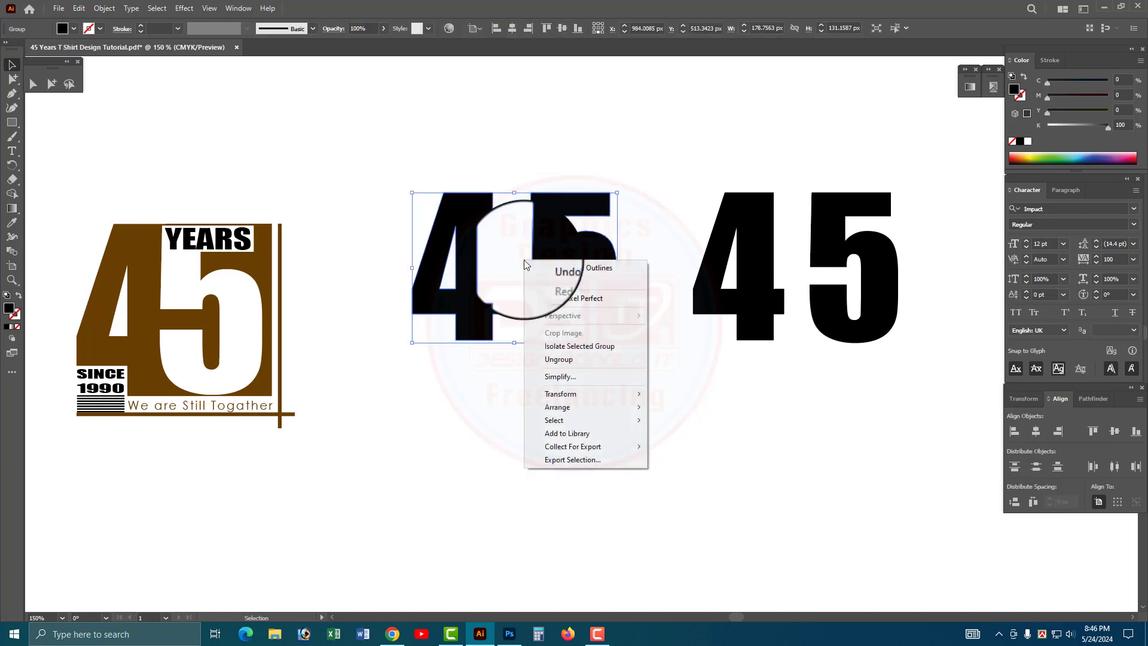
pyautogui.click(552, 360)
pyautogui.click(637, 402)
pyautogui.scroll(1, 569, 341)
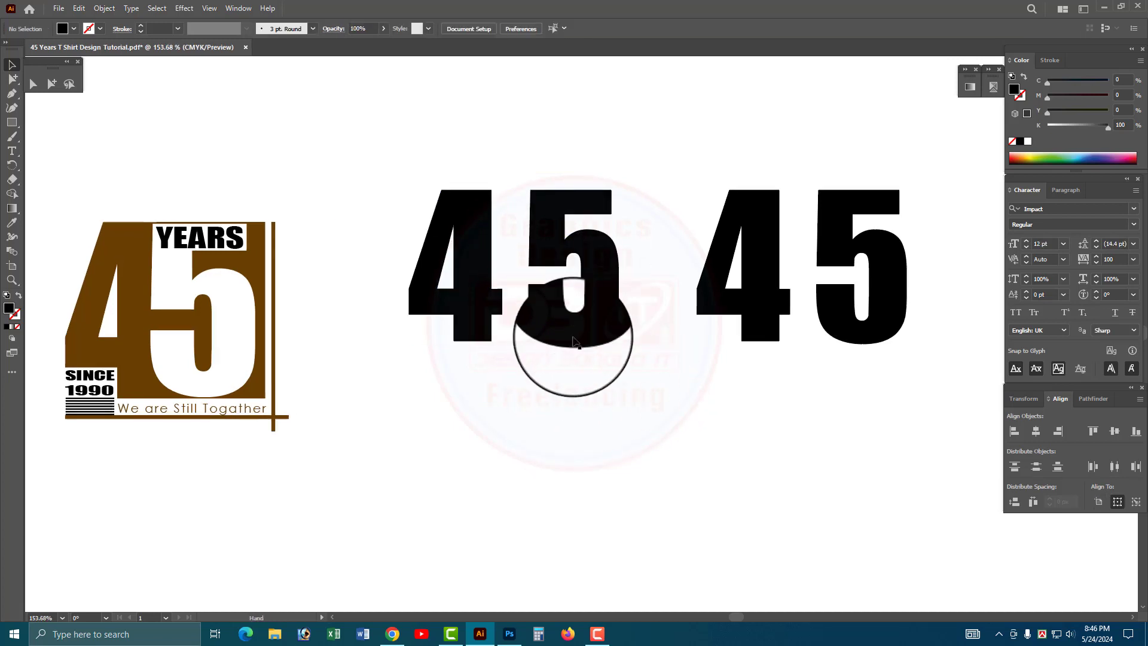
pyautogui.moveTo(567, 335); pyautogui.dragTo(625, 328)
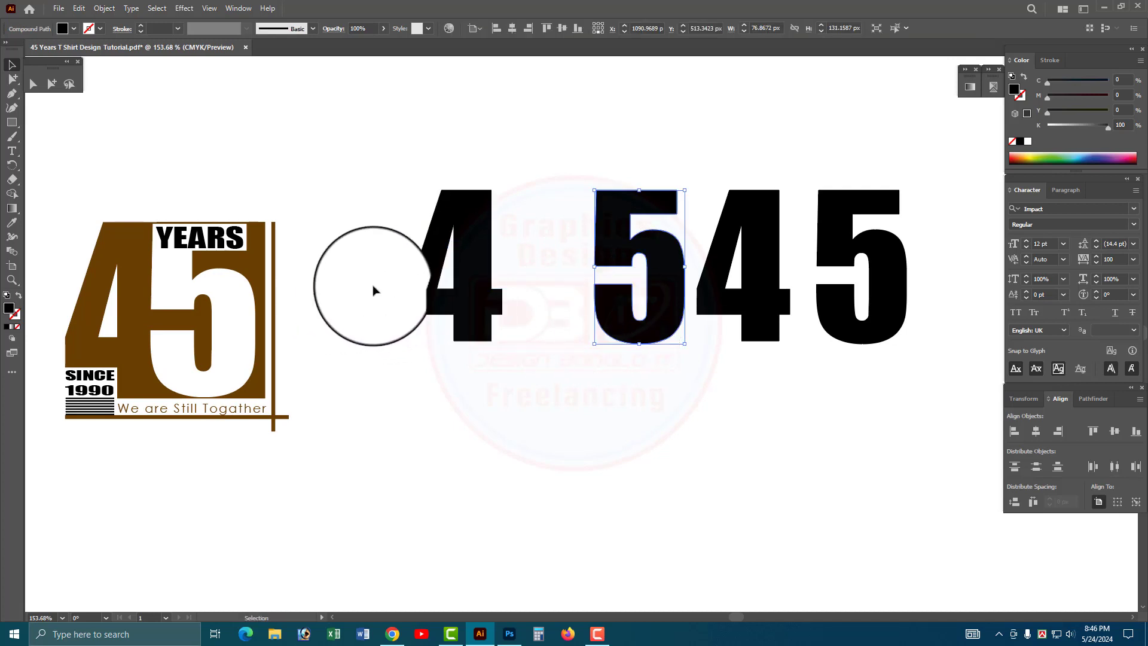
# Draw a black rectangle about 67 by 129 px, overlapping the right side of the 4 and matching its full height
pyautogui.click(494, 287)
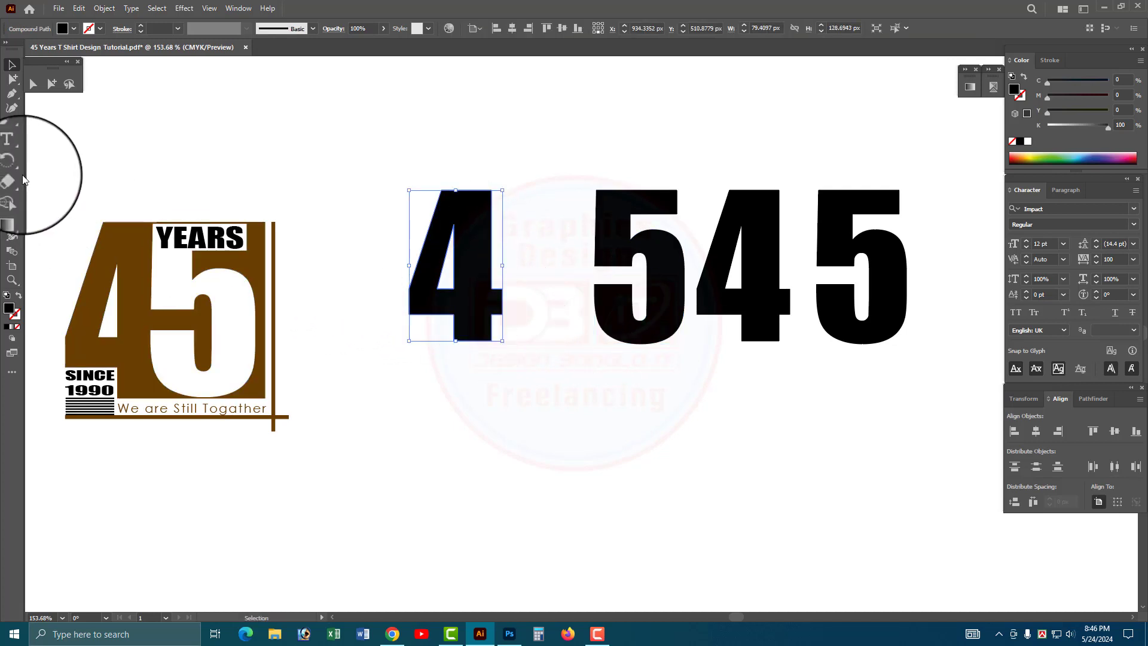
pyautogui.click(12, 123)
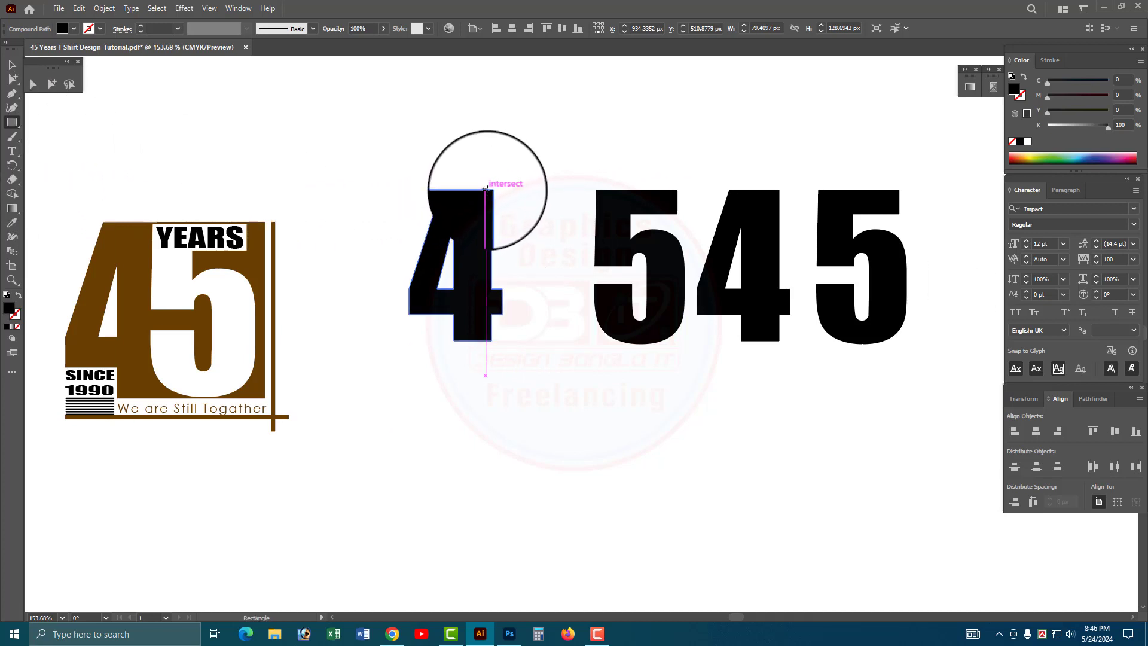
pyautogui.moveTo(485, 190); pyautogui.dragTo(564, 340)
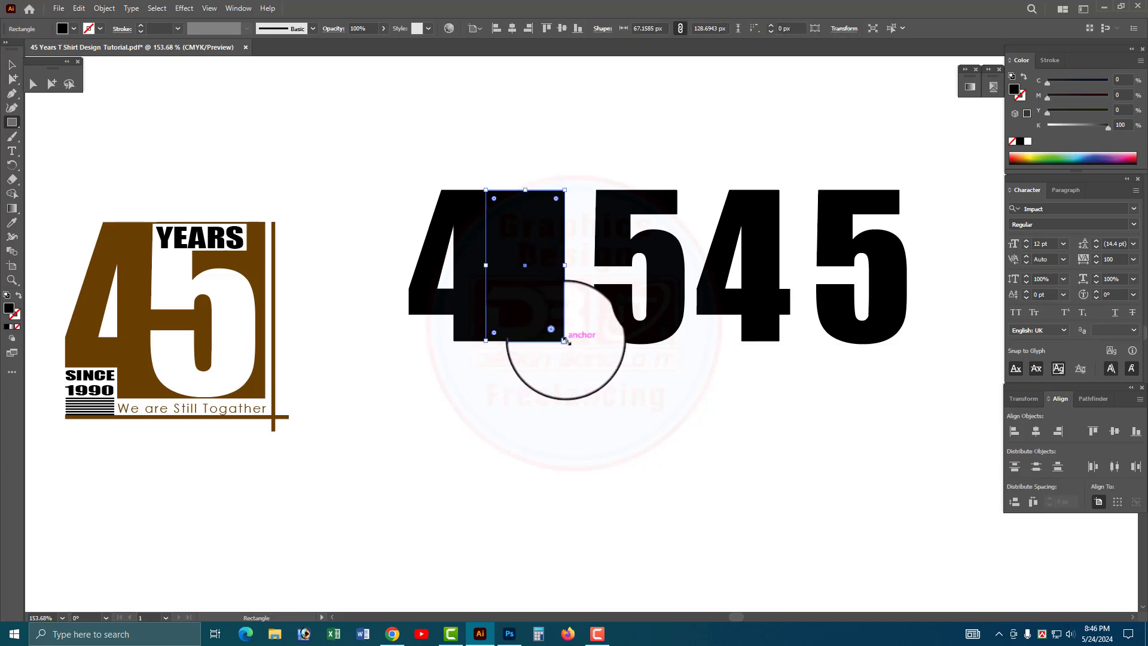
# Try the outlined 5 over the rectangle to check the fit, and undo the move
pyautogui.click(12, 64)
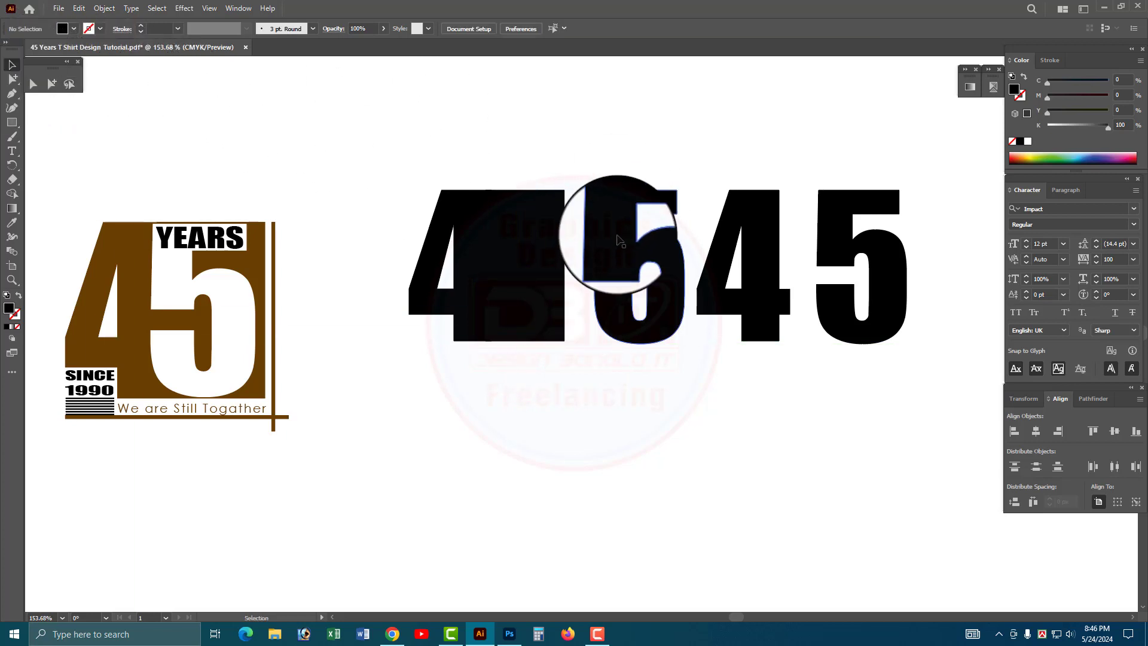
pyautogui.moveTo(616, 205); pyautogui.dragTo(498, 247)
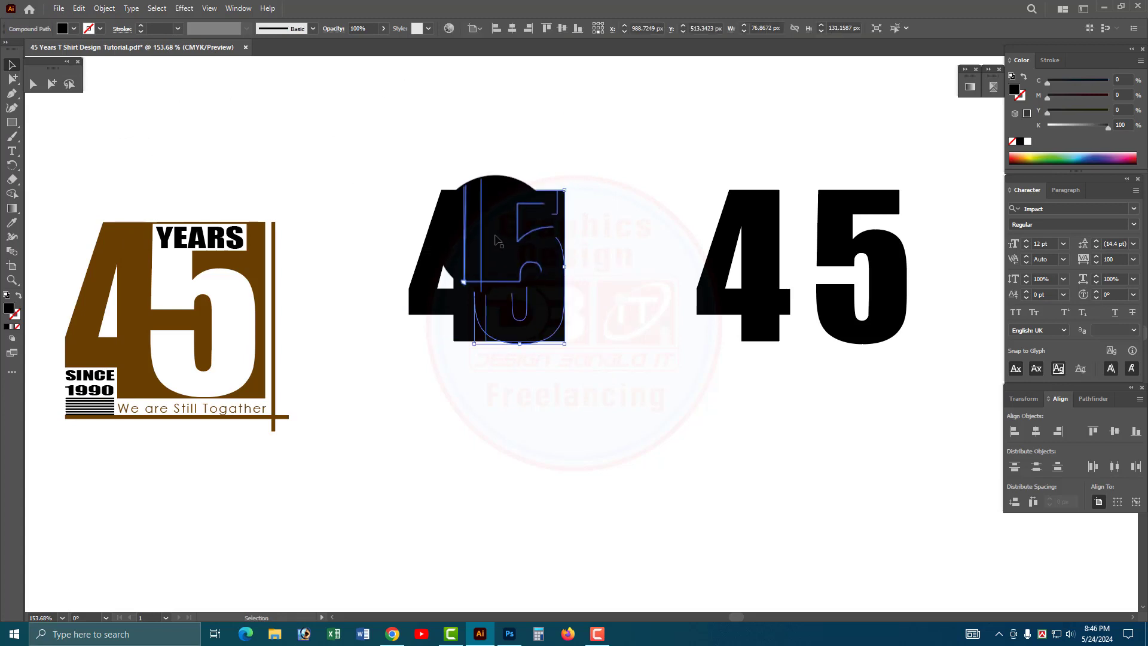
pyautogui.hotkey('ctrl', 'z')
# Widen the rectangle beside the 4 slightly to the right
pyautogui.click(530, 246)
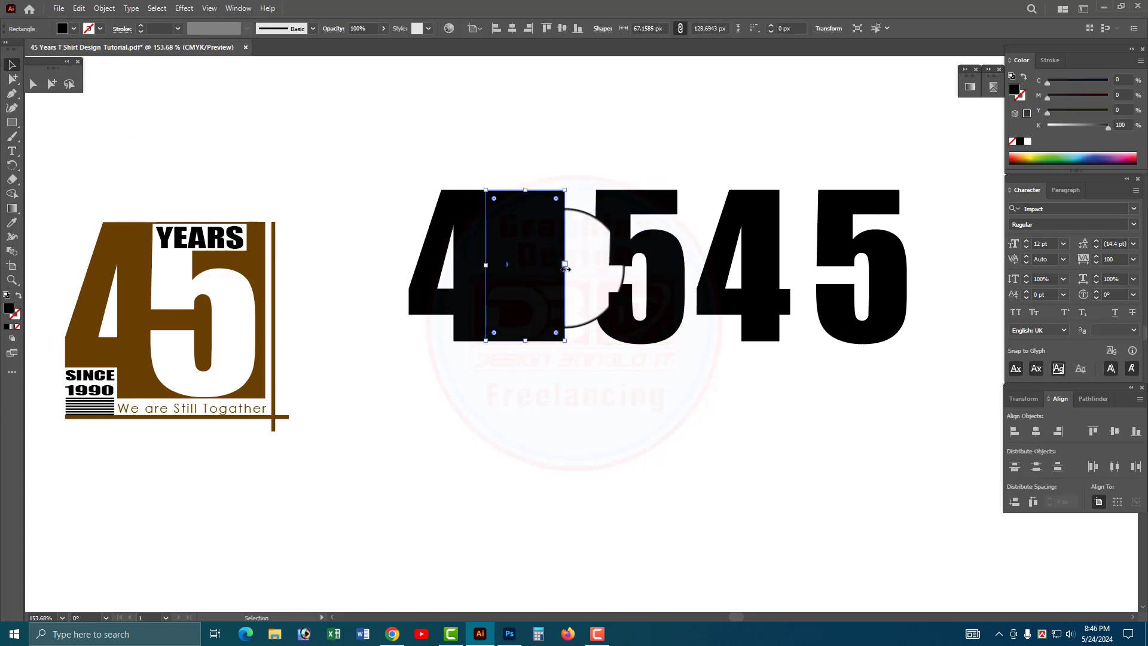
pyautogui.moveTo(569, 267); pyautogui.dragTo(573, 265)
# Merge the 4 and the overlapping rectangle into one shape with the Shape Builder tool
pyautogui.moveTo(404, 120); pyautogui.dragTo(513, 282)
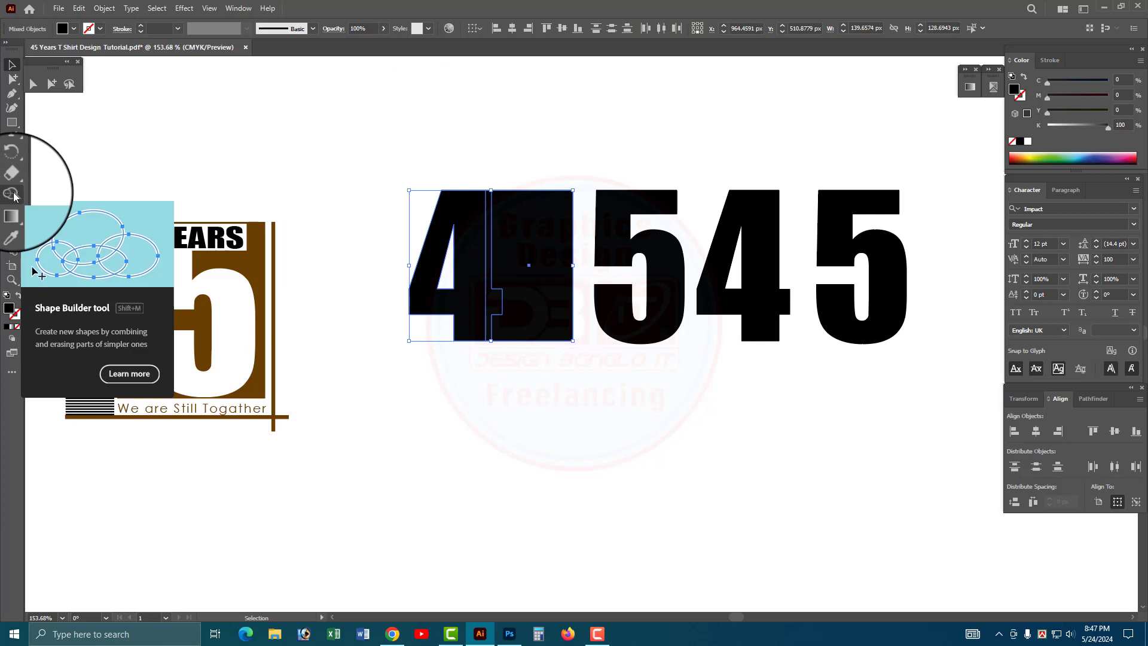
pyautogui.click(13, 194)
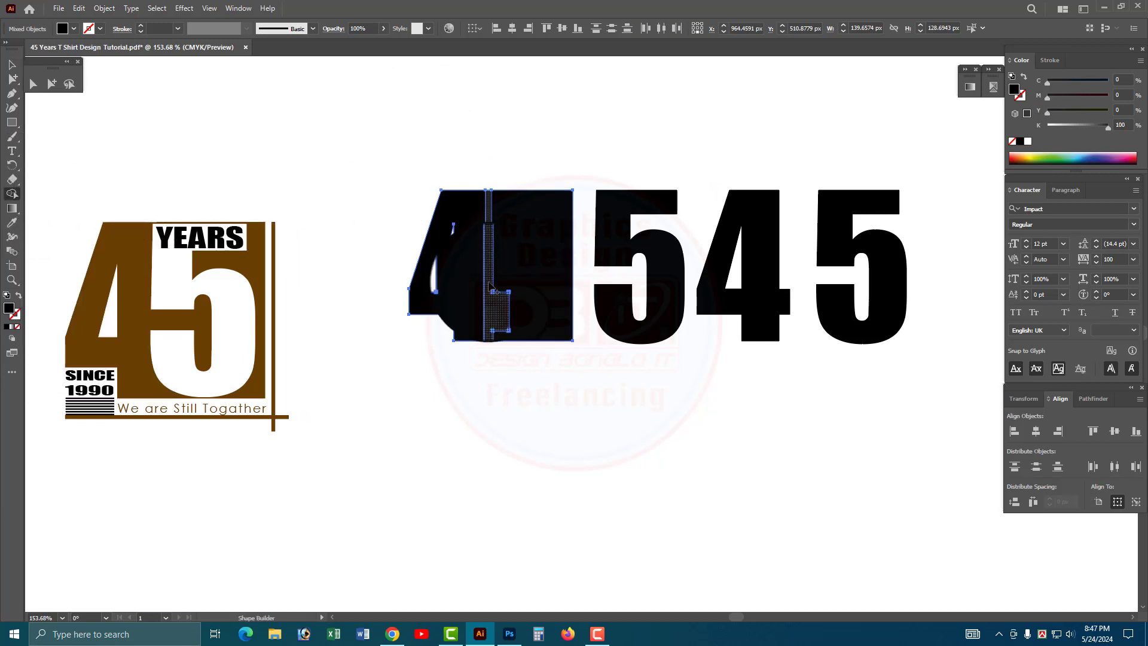
pyautogui.moveTo(521, 305); pyautogui.dragTo(515, 260)
pyautogui.click(390, 117)
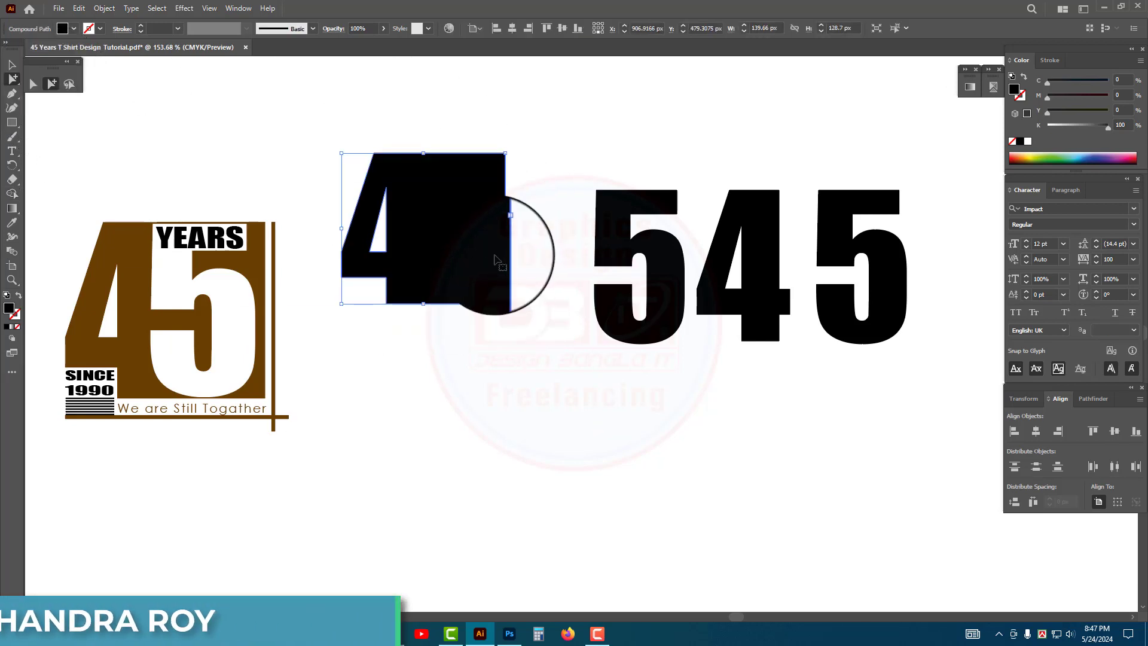
# Fill the outlined 5 next to the merged 4 shape with white
pyautogui.click(13, 67)
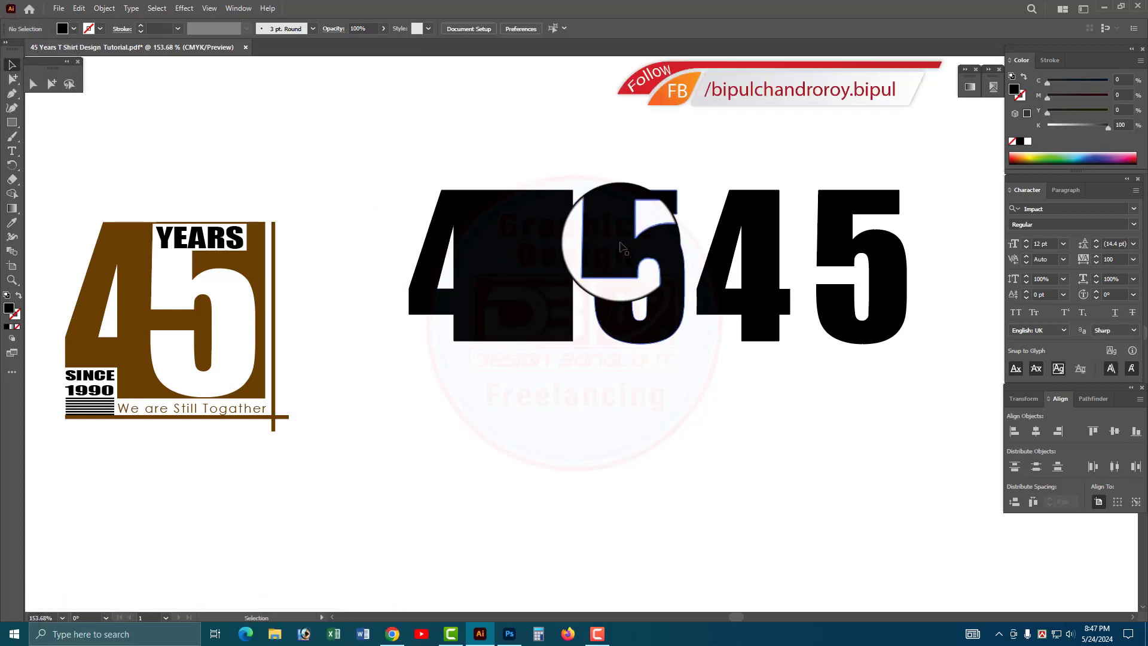
pyautogui.click(610, 227)
pyautogui.click(1028, 142)
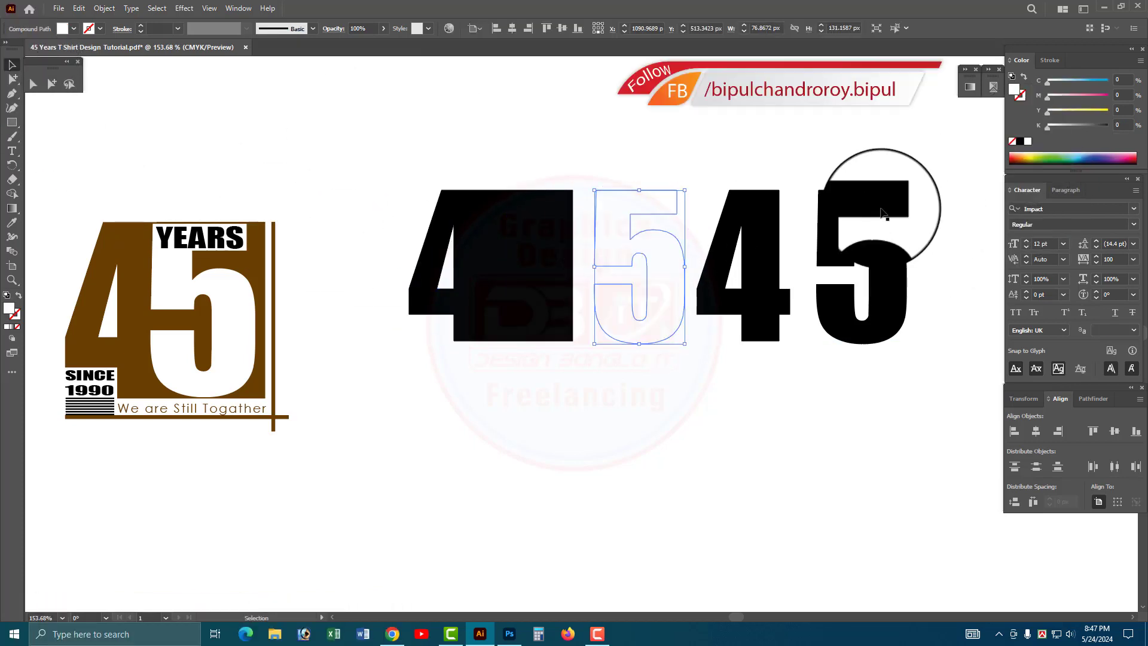
# Place the white 5 over the black block of the 4 and nudge it left to fit inside the right edge
pyautogui.scroll(2, 540, 282)
pyautogui.moveTo(647, 332); pyautogui.dragTo(530, 326)
pyautogui.moveTo(509, 289); pyautogui.dragTo(688, 248)
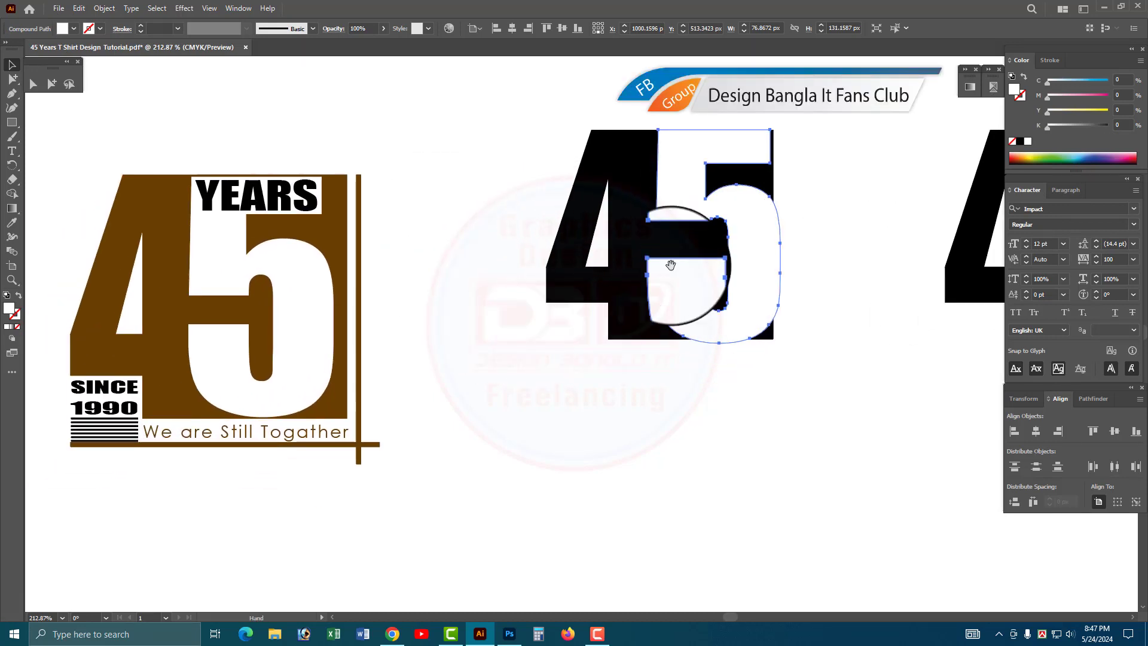
pyautogui.moveTo(761, 227); pyautogui.dragTo(769, 226)
pyautogui.moveTo(785, 154); pyautogui.dragTo(730, 254)
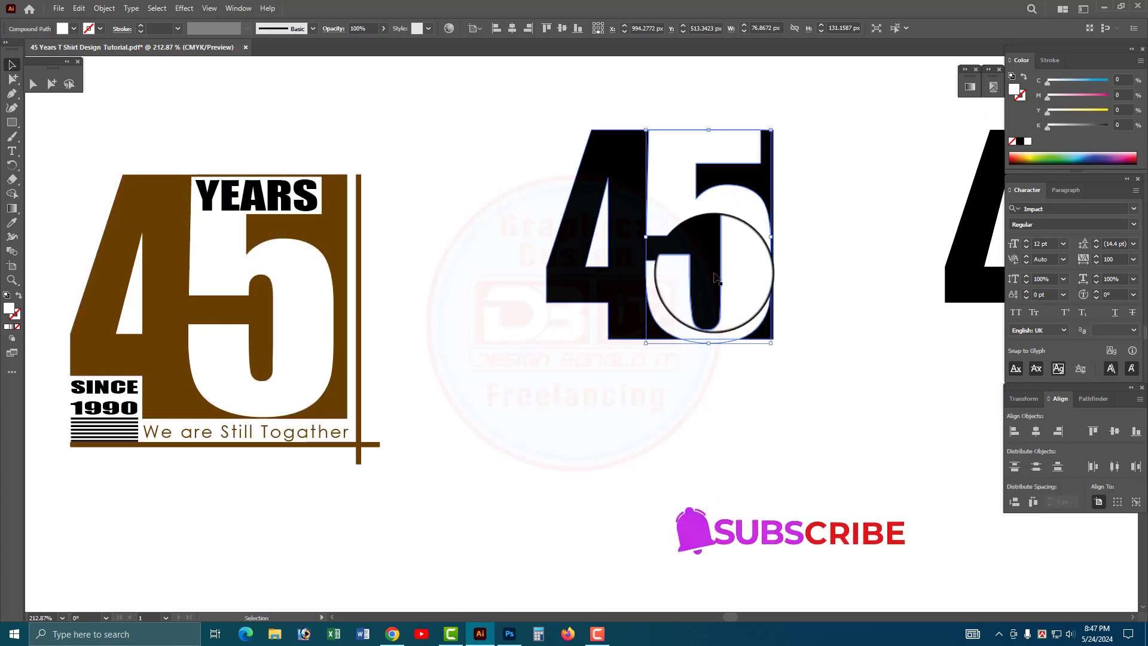
# Reduce the white 5's height to about 126 px so it sits just inside the black block's top and bottom edges
pyautogui.scroll(3, 748, 277)
pyautogui.moveTo(795, 289); pyautogui.dragTo(738, 388)
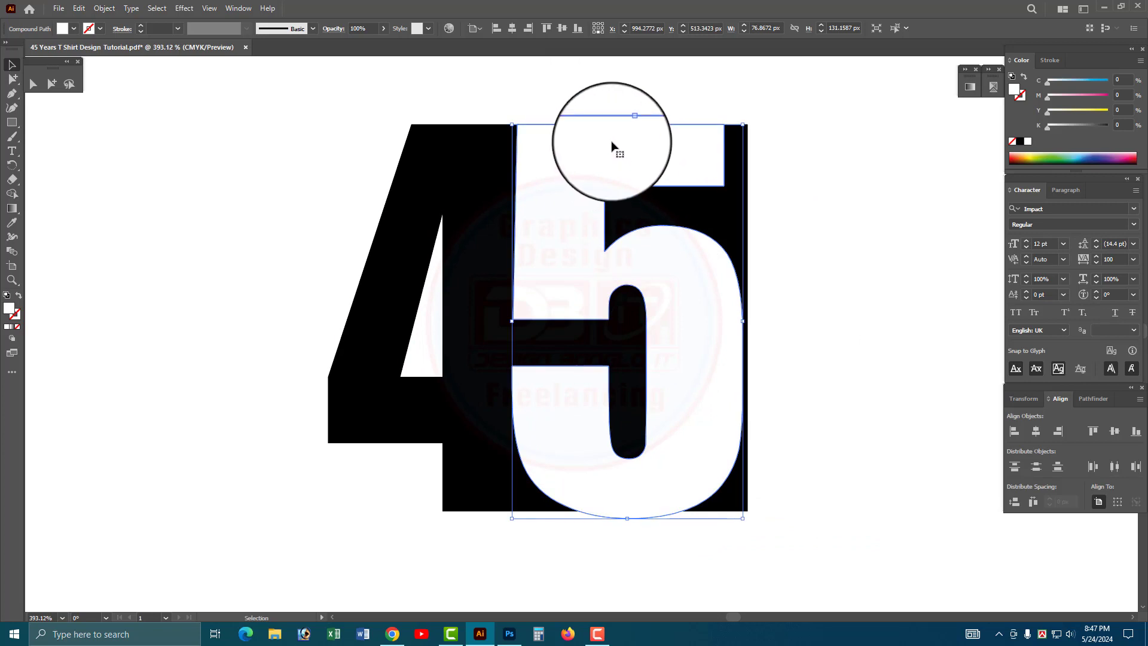
pyautogui.moveTo(626, 127); pyautogui.dragTo(626, 135)
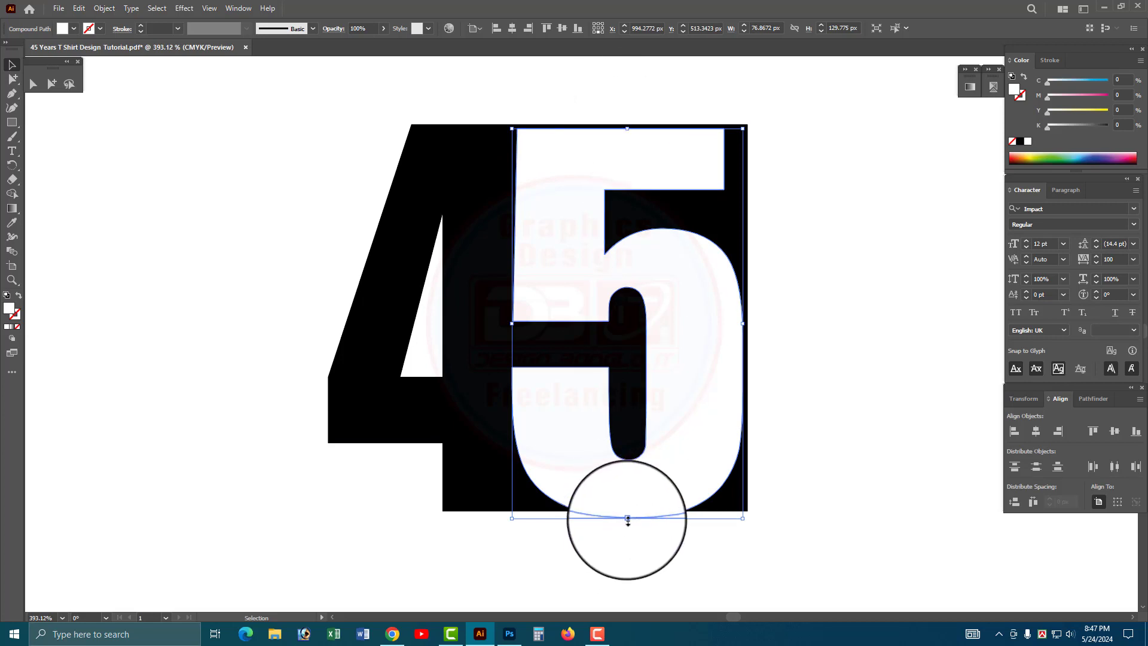
pyautogui.moveTo(627, 518); pyautogui.dragTo(628, 507)
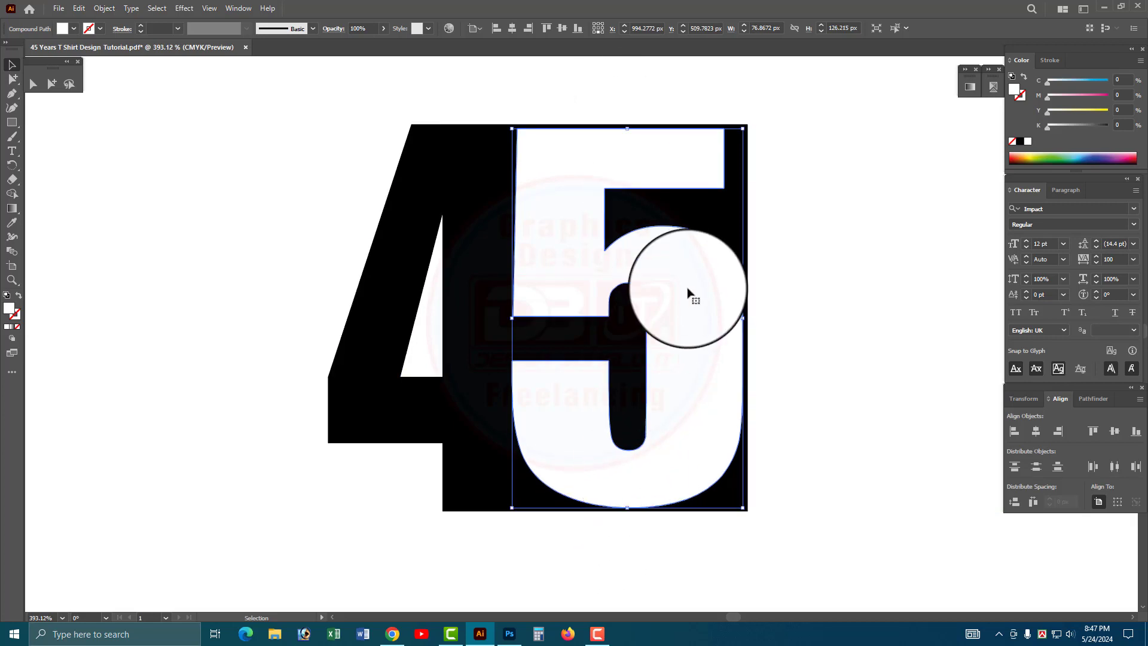
pyautogui.moveTo(580, 287); pyautogui.dragTo(608, 278)
pyautogui.click(784, 335)
pyautogui.hotkey('ctrl', '-')
pyautogui.hotkey('ctrl', '-')
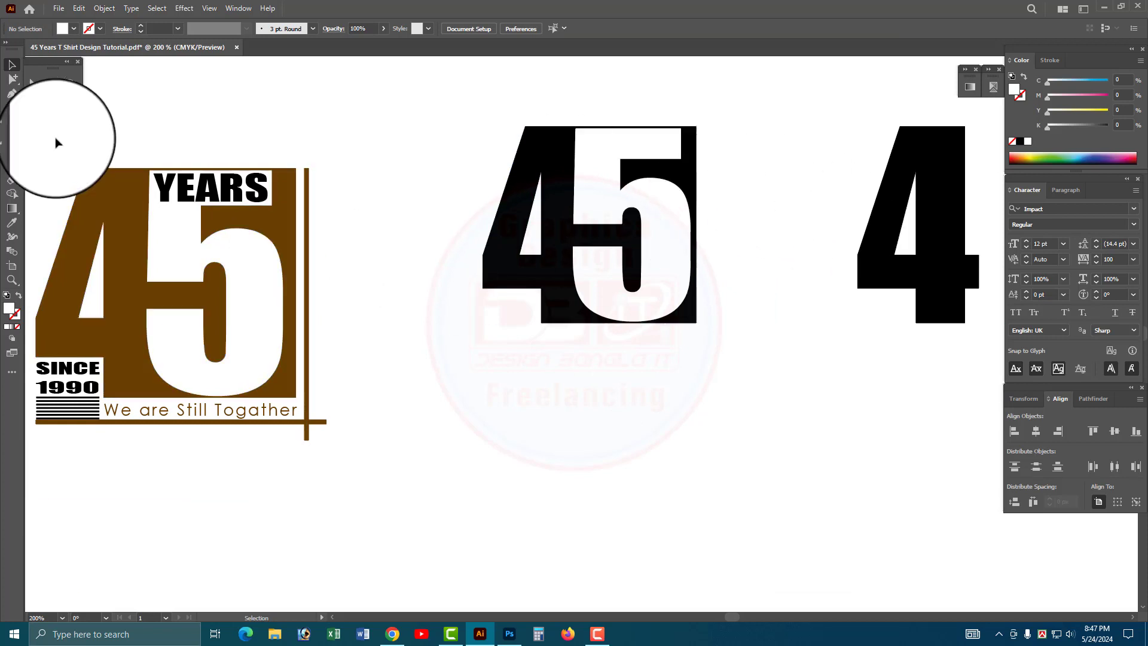
# Shift only the right edge of the black 4 block slightly outward with the Direct Selection tool
pyautogui.click(33, 84)
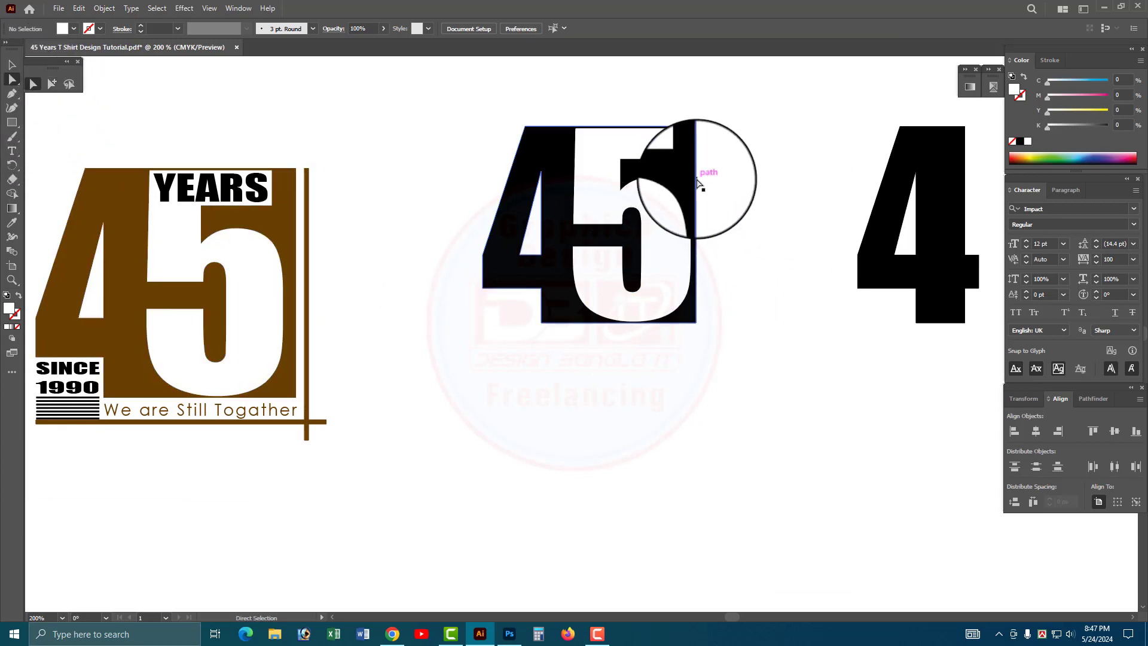
pyautogui.click(698, 183)
pyautogui.moveTo(698, 183); pyautogui.dragTo(703, 184)
pyautogui.click(741, 195)
pyautogui.click(12, 64)
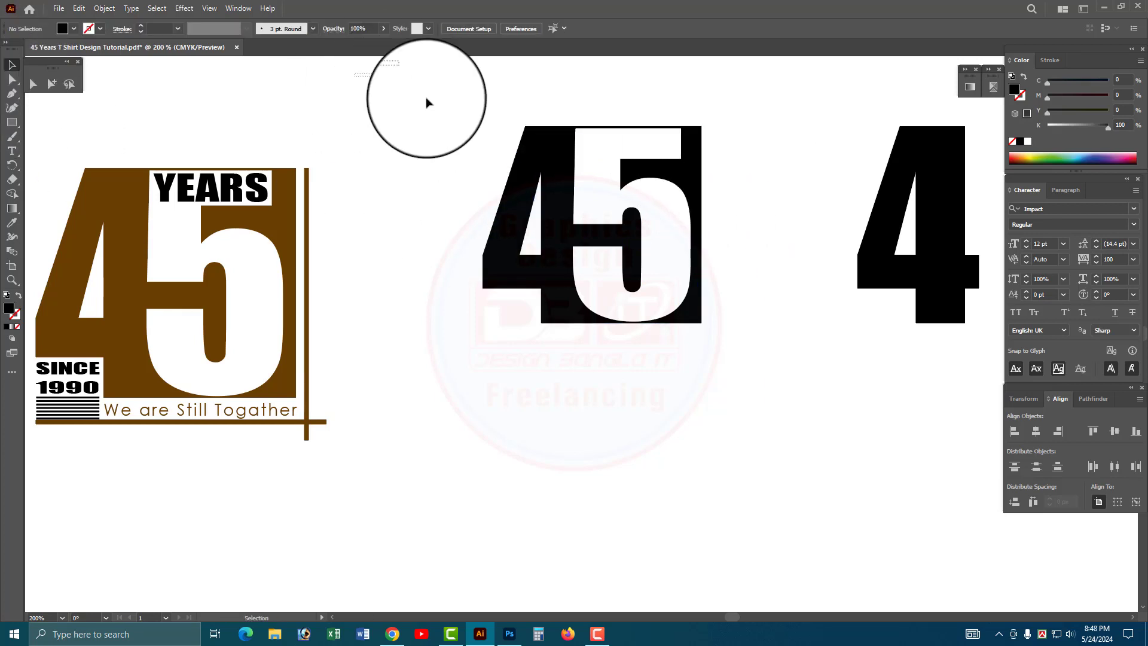
# Cut the 5 out of the black block by building its region with the Shape Builder tool and deleting that piece
pyautogui.click(538, 141)
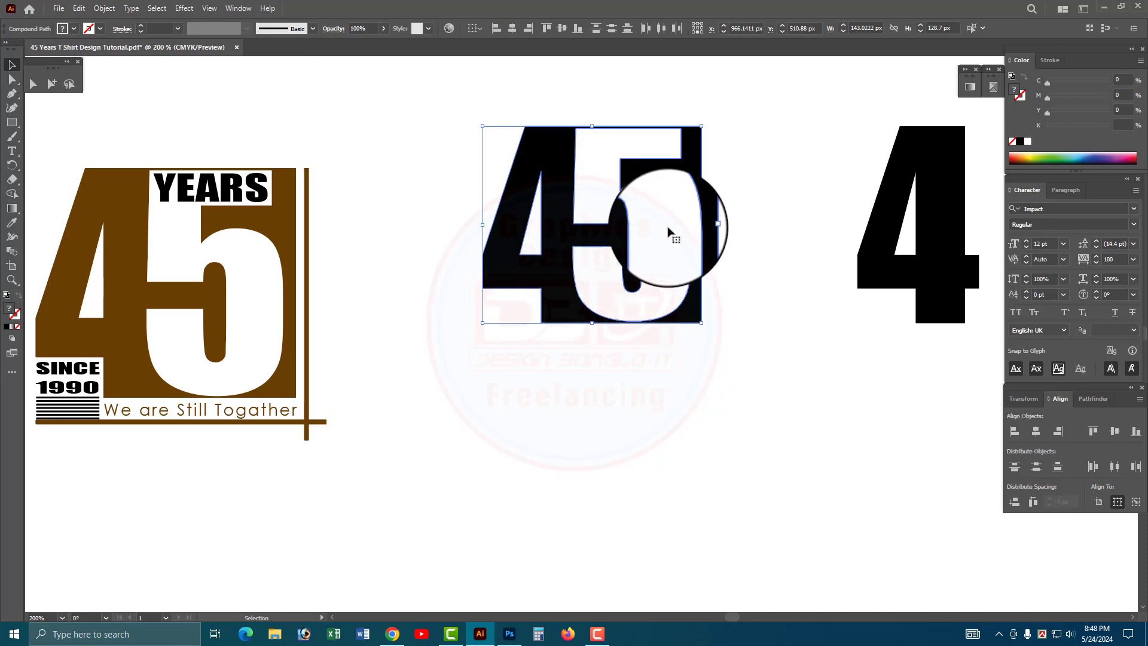
pyautogui.click(13, 195)
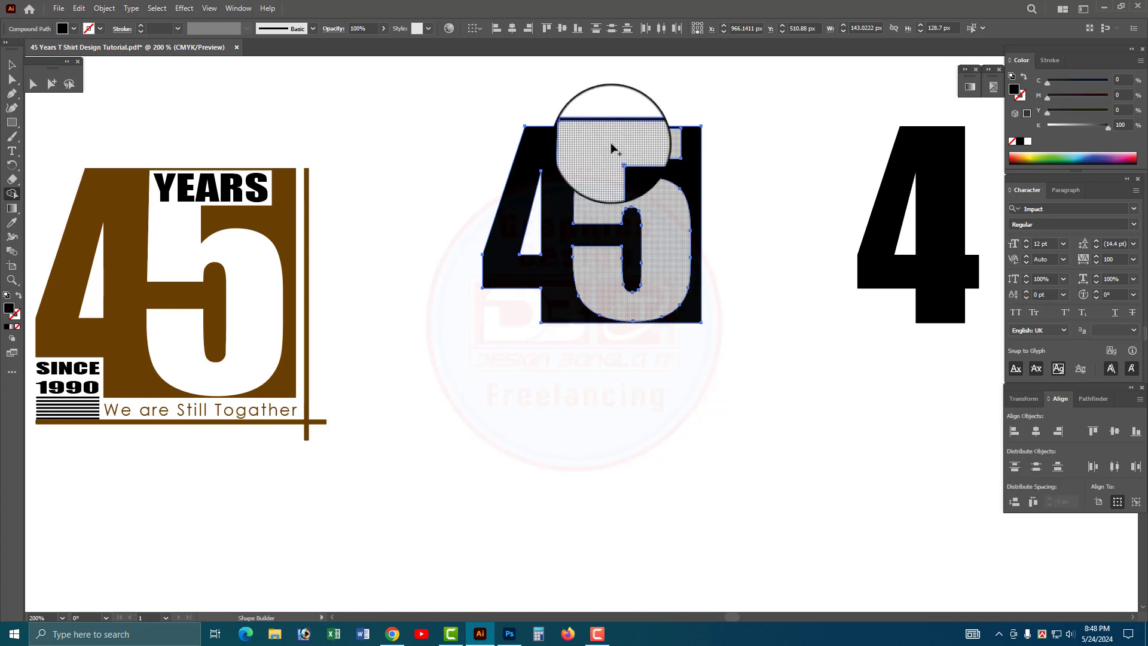
pyautogui.moveTo(596, 142)
pyautogui.mouseDown()
pyautogui.moveTo(597, 173)
pyautogui.moveTo(632, 201)
pyautogui.mouseUp()
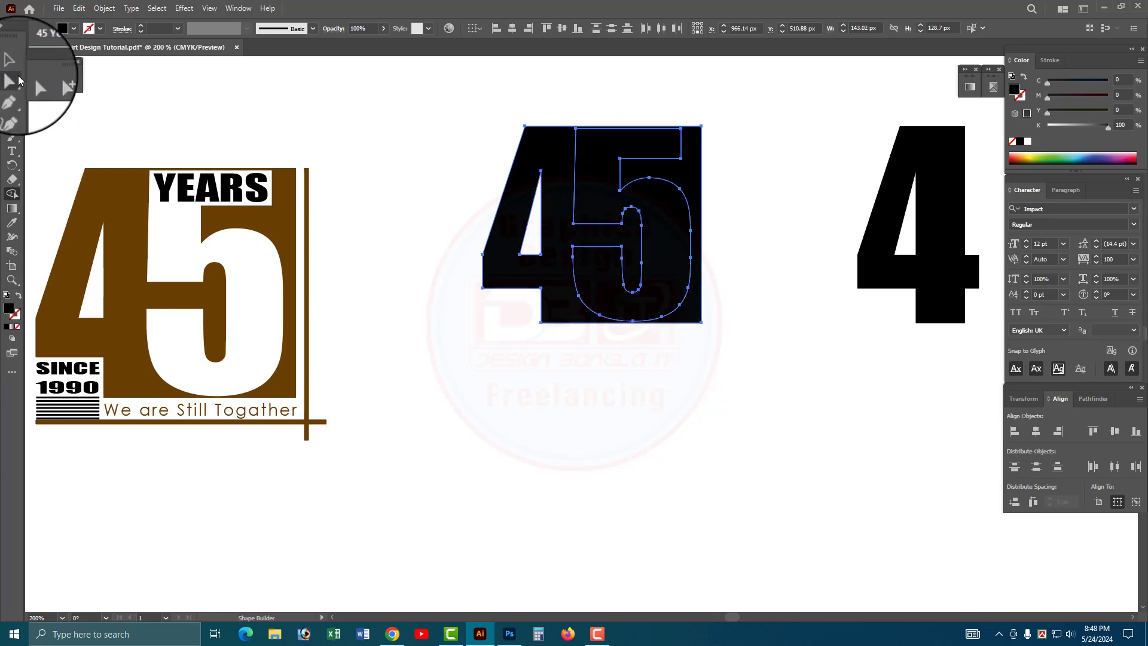
pyautogui.click(52, 84)
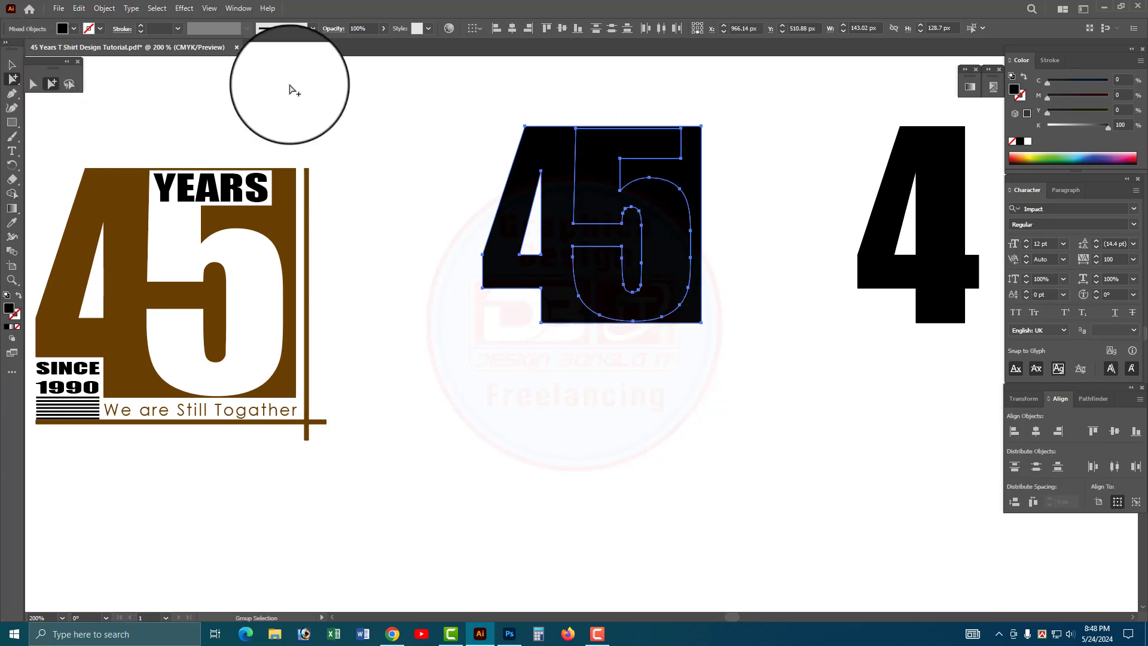
pyautogui.click(601, 181)
pyautogui.moveTo(602, 181); pyautogui.dragTo(652, 323)
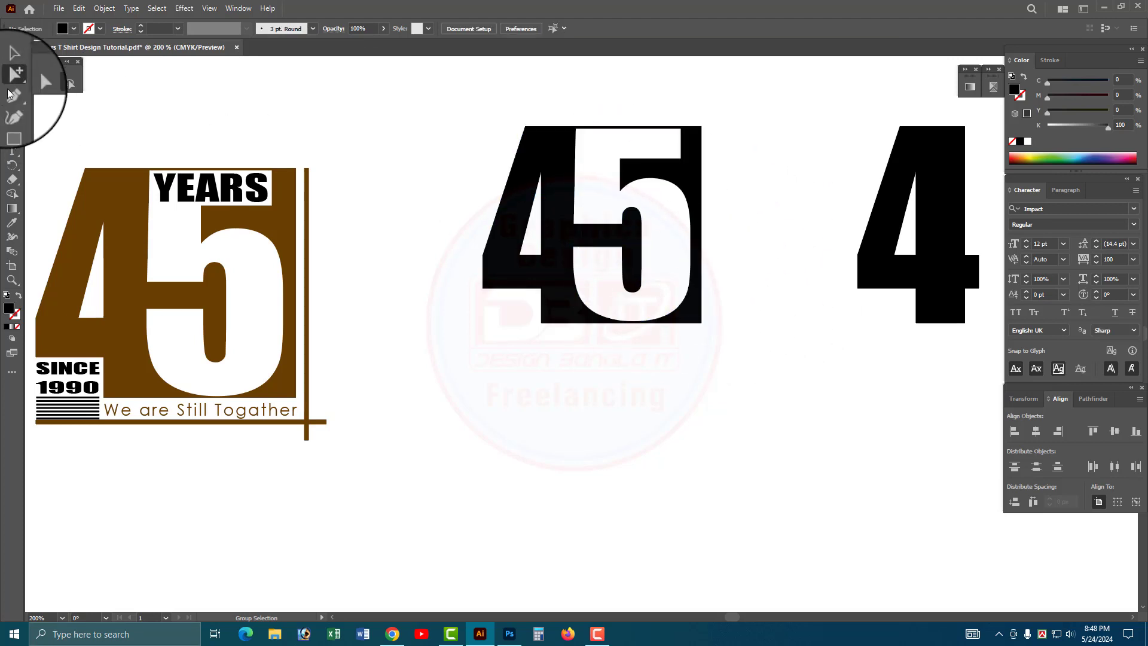
# Try a dark fill of C 55, M 90, Y 50 and K 100 on the cut-out 45 shape
pyautogui.click(555, 154)
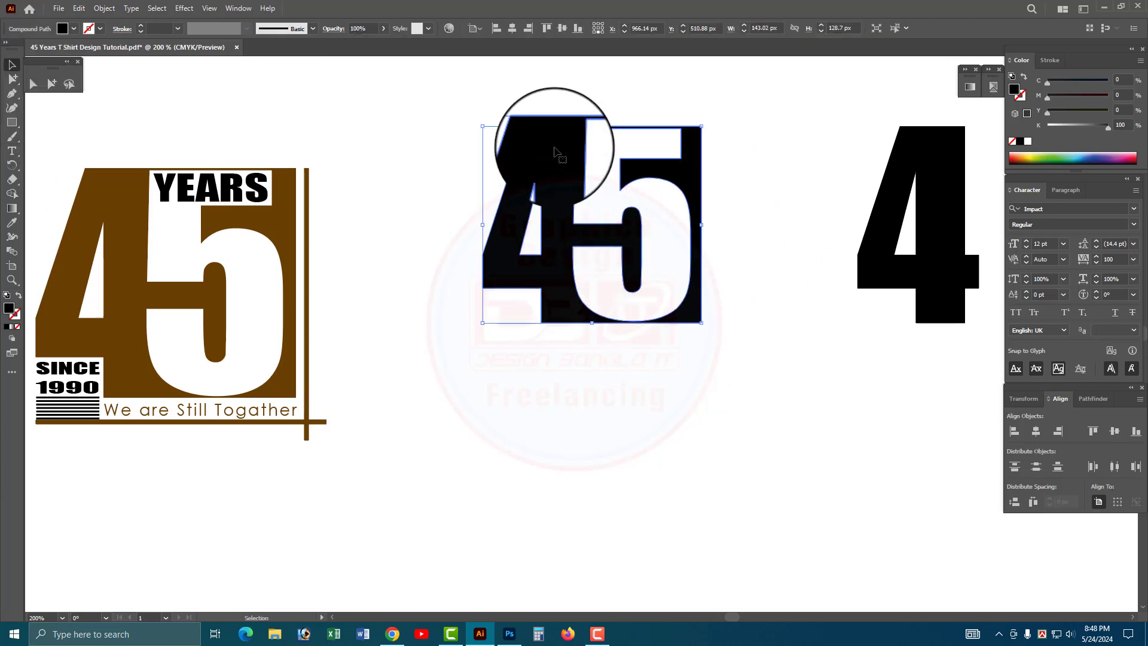
pyautogui.moveTo(1048, 97); pyautogui.dragTo(1101, 96)
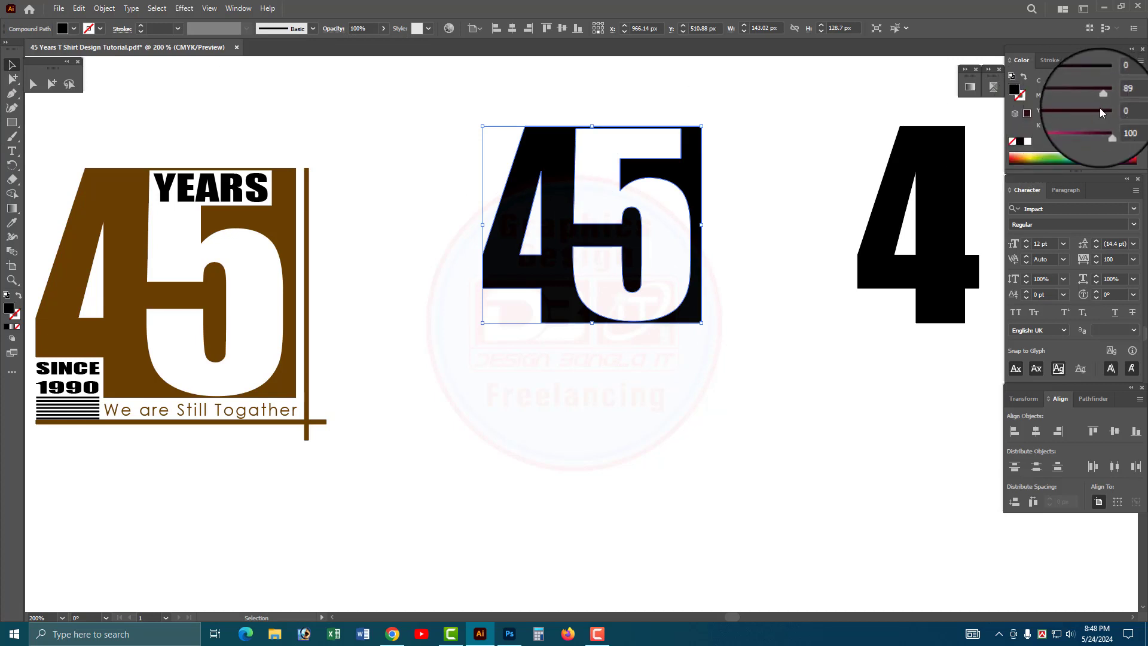
pyautogui.click(1081, 83)
# Try shifting the cut-out 45 shape down and to the left, and undo the move
pyautogui.click(736, 192)
pyautogui.moveTo(680, 187); pyautogui.dragTo(646, 246)
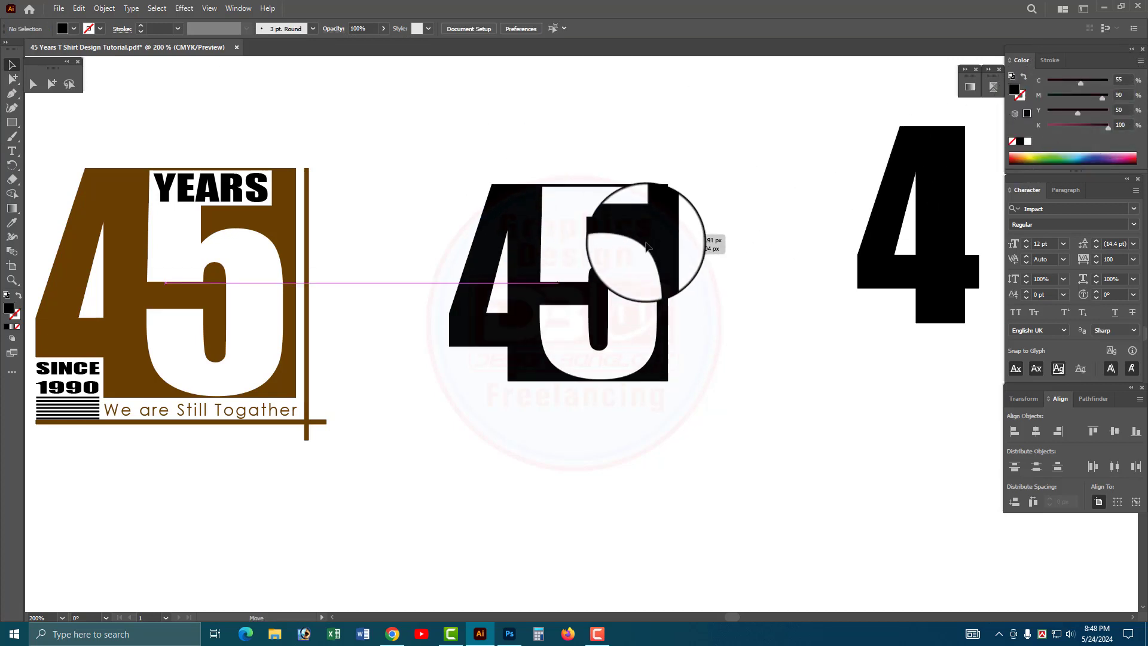
pyautogui.hotkey('ctrl', 'z')
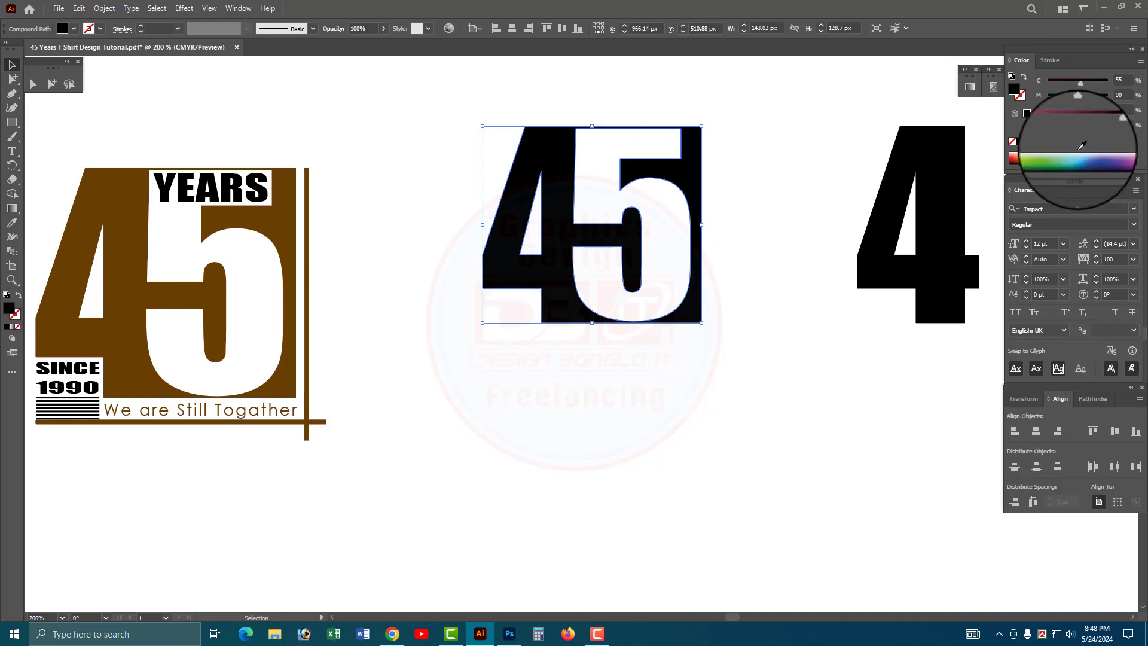
# Try a muted fill mix of C 56, M 63, Y 59 and K 0 on the 45 shape
pyautogui.moveTo(1090, 130); pyautogui.dragTo(1024, 128)
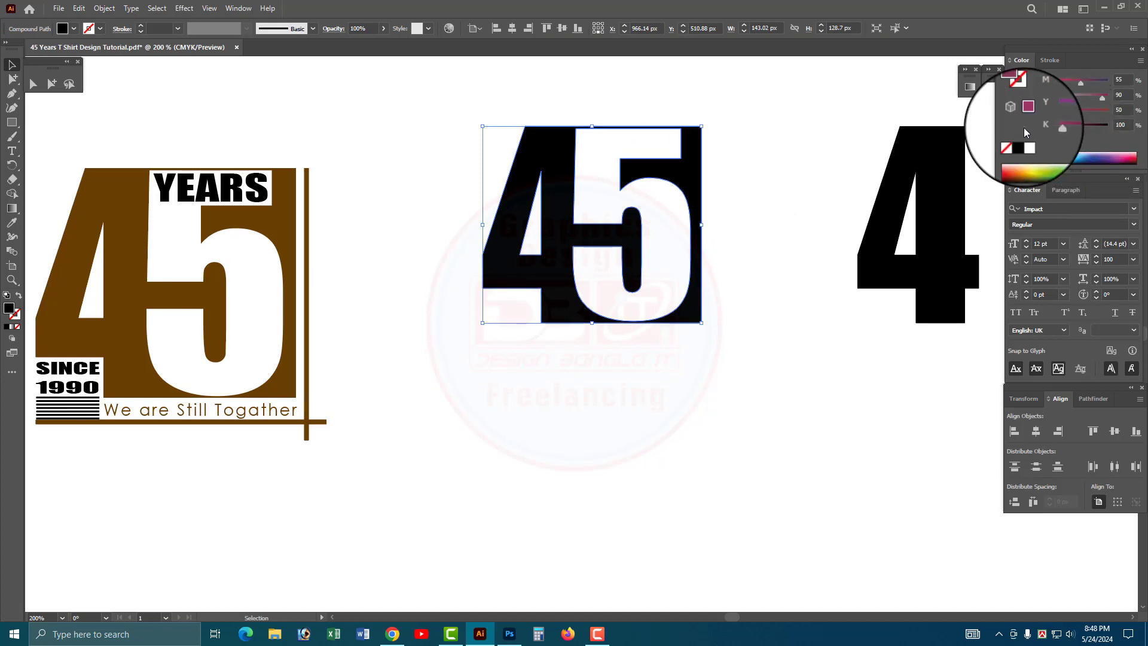
pyautogui.click(1079, 82)
pyautogui.click(1089, 98)
pyautogui.click(1073, 101)
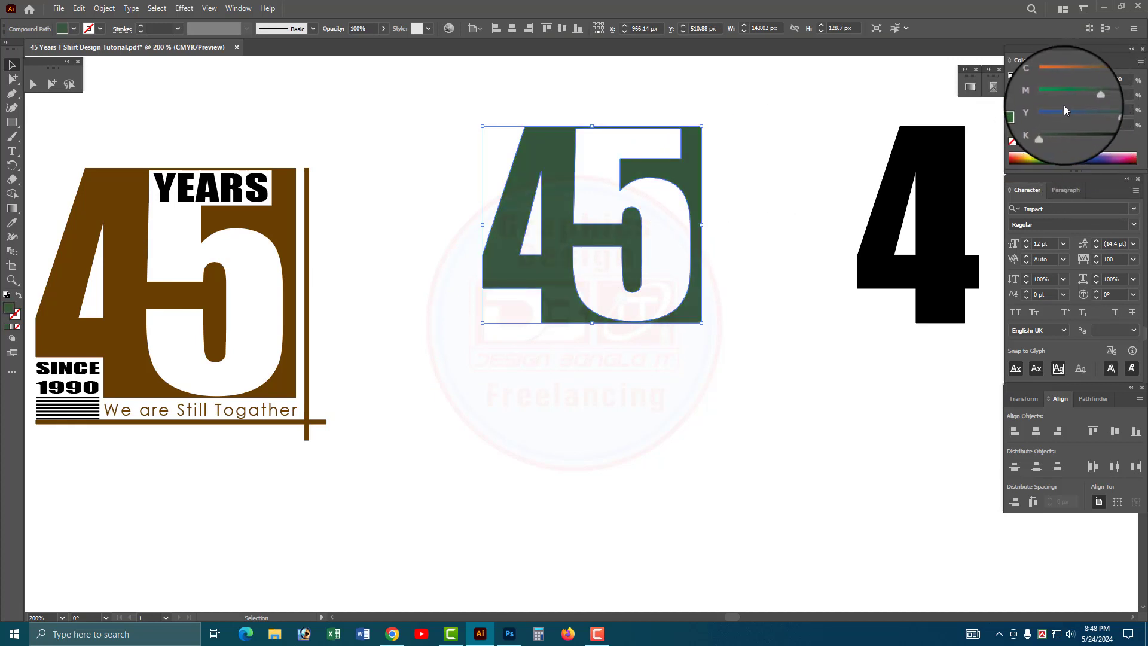
pyautogui.click(1087, 96)
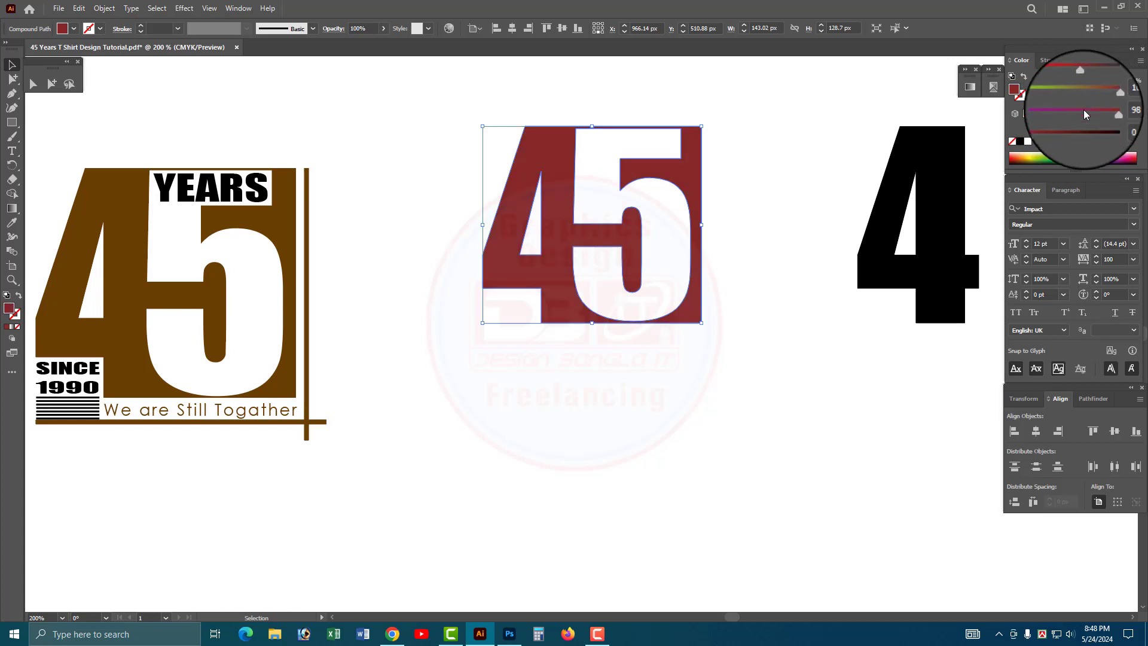
pyautogui.click(1083, 110)
pyautogui.click(1086, 96)
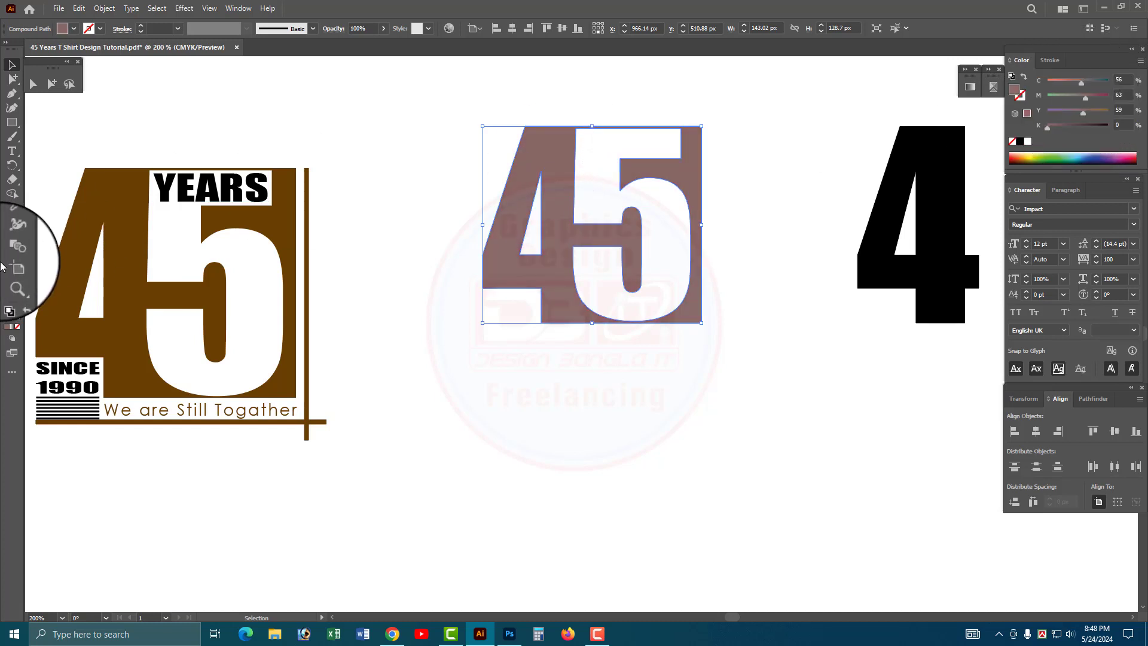
# Fill the 45 shape with the reference artwork's brown, C 21, M 60, Y 100 and K 62, using the Eyedropper
pyautogui.click(14, 226)
pyautogui.click(110, 218)
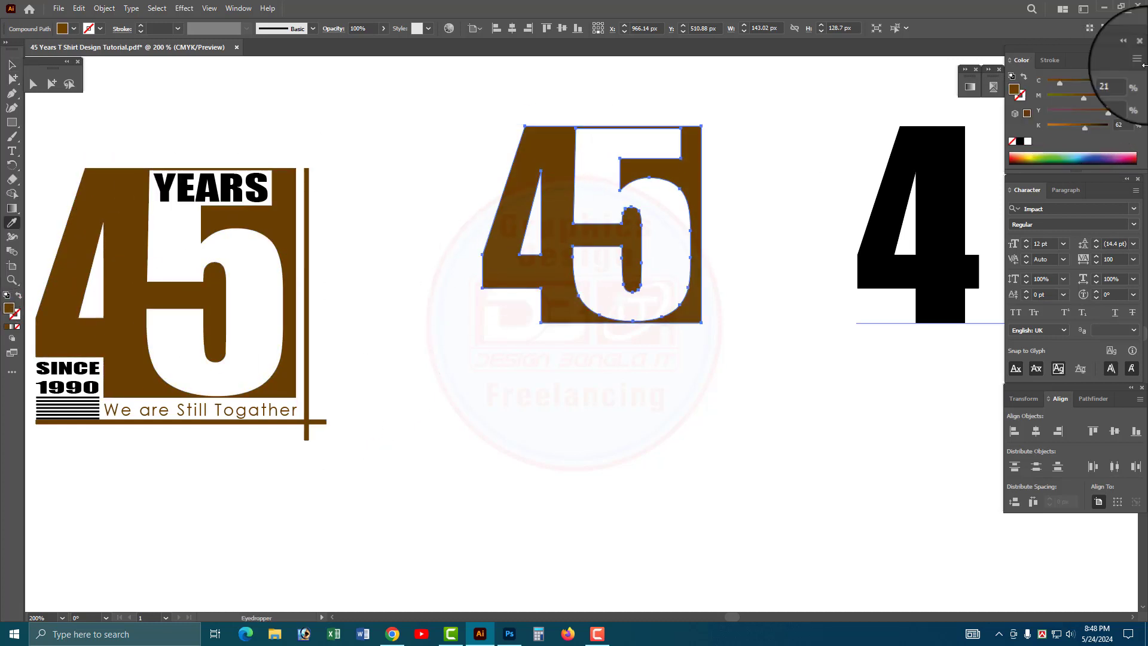
pyautogui.moveTo(1082, 128); pyautogui.dragTo(1078, 128)
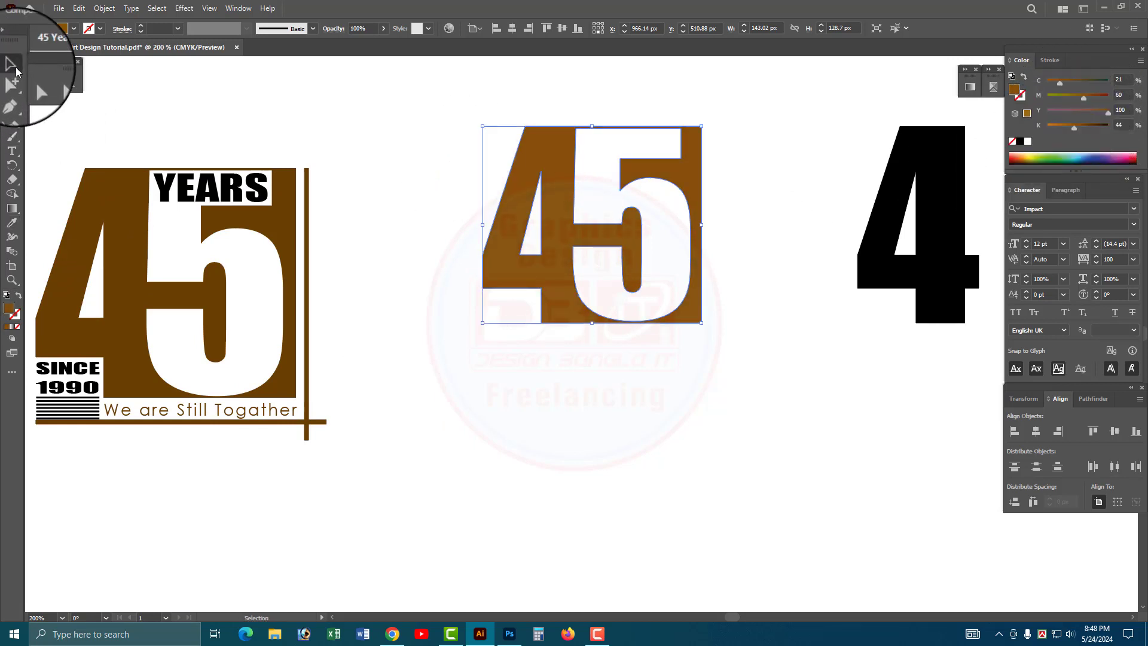
pyautogui.moveTo(1075, 127); pyautogui.dragTo(1085, 125)
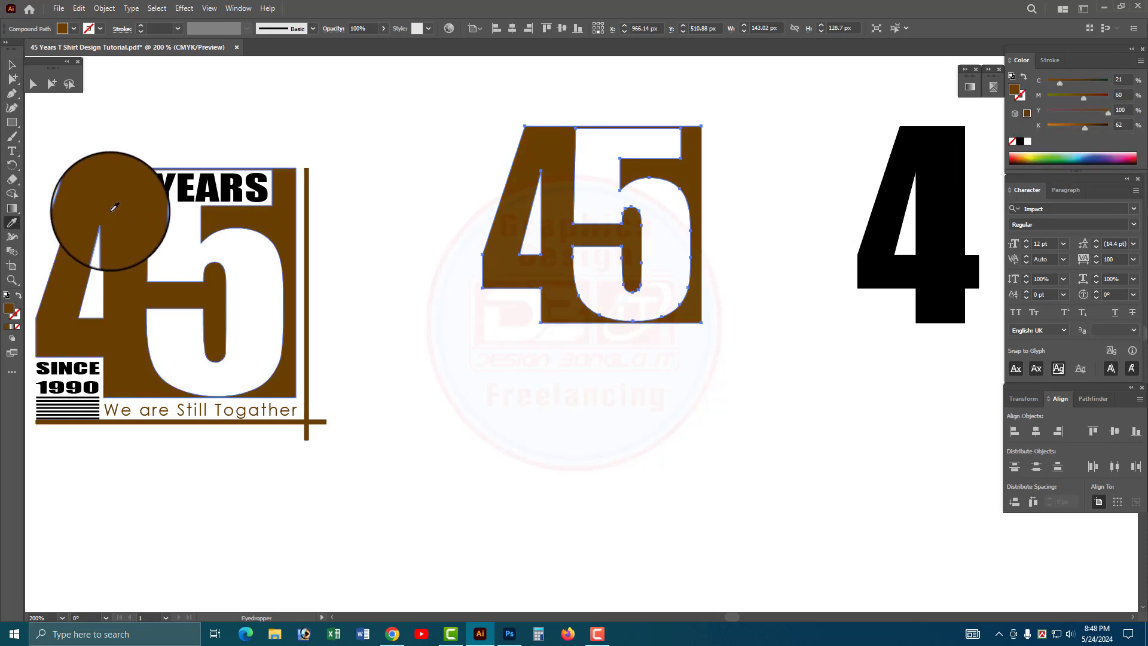
pyautogui.click(572, 155)
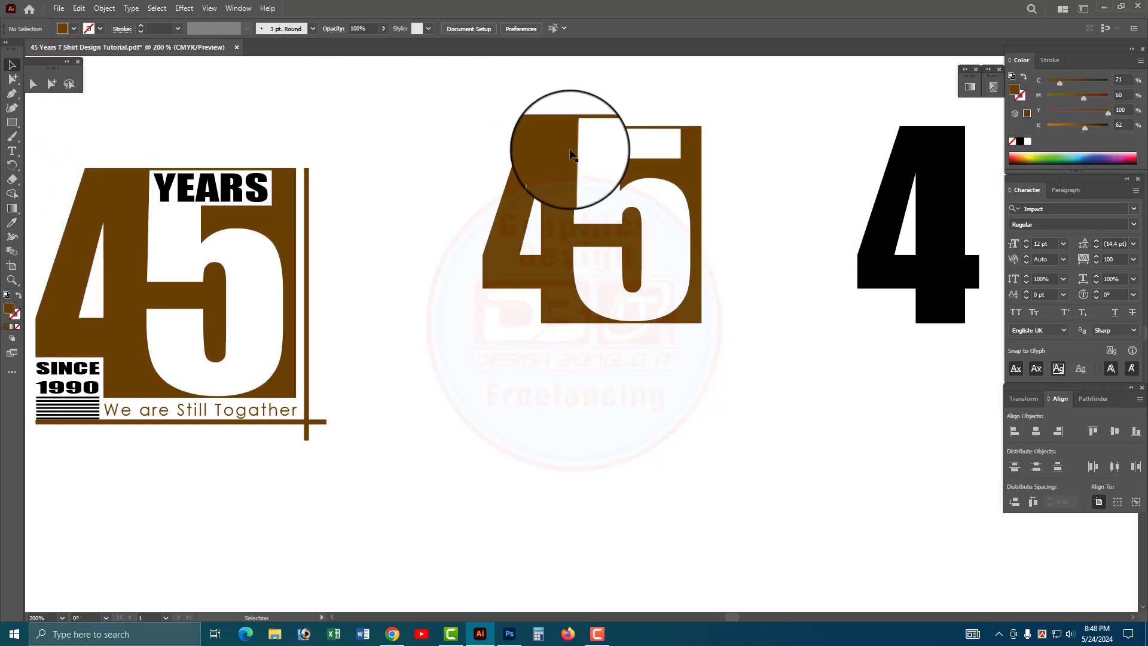
pyautogui.click(565, 191)
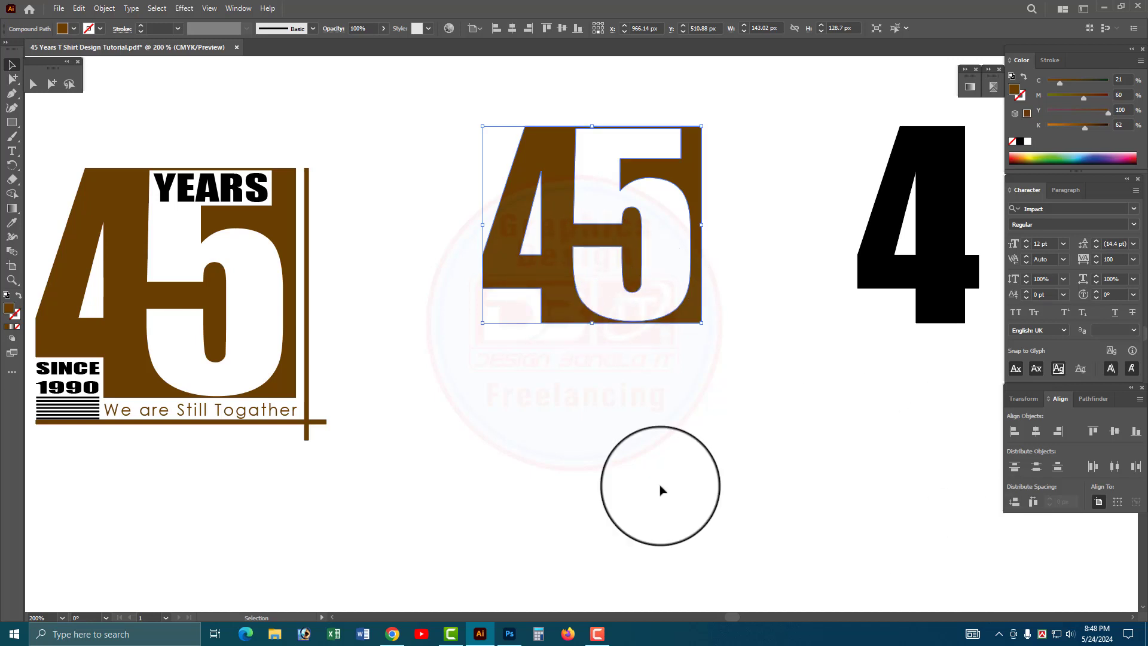
# Replace the text of the live Impact 45 below the brown shape with YEARS
pyautogui.click(254, 198)
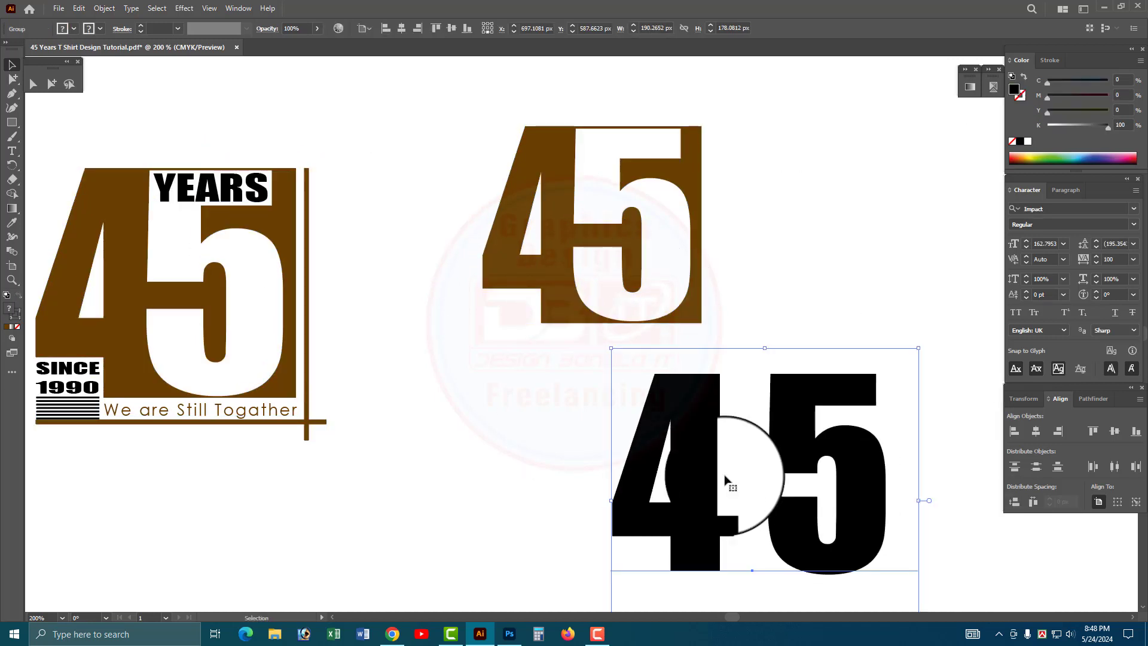
pyautogui.doubleClick(725, 477)
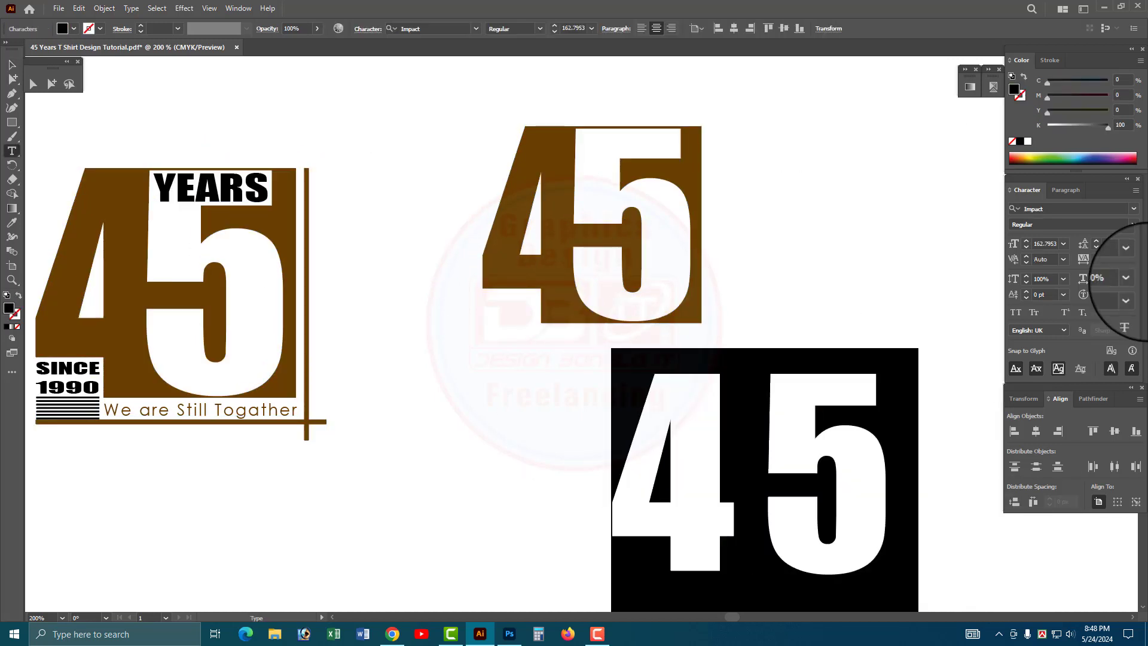
pyautogui.write('YEARS')
pyautogui.press('Escape')
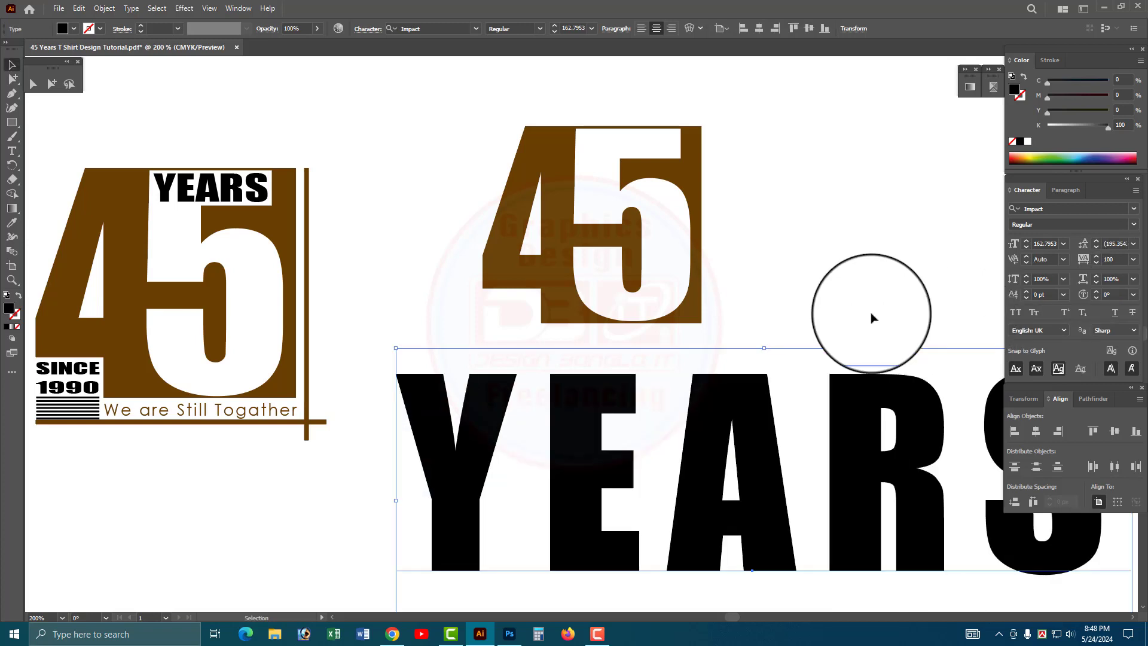
# Scale the YEARS text down to about 20 pt and place it on the top bar of the white 5
pyautogui.moveTo(765, 348); pyautogui.dragTo(641, 159)
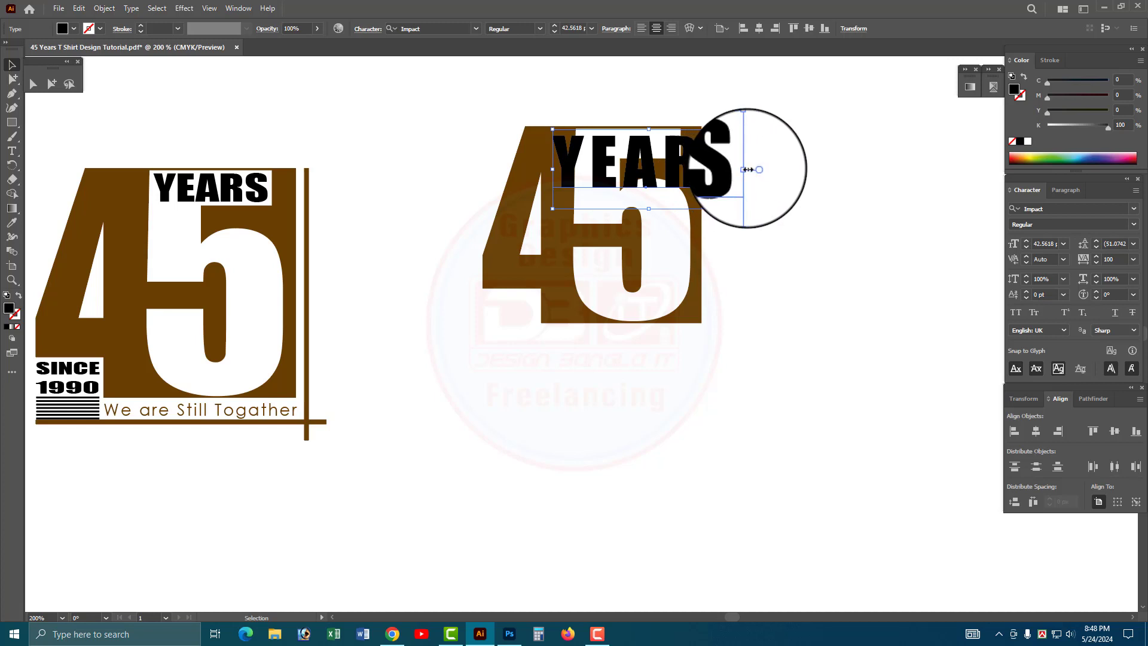
pyautogui.moveTo(748, 169); pyautogui.dragTo(647, 147)
pyautogui.scroll(4, 646, 144)
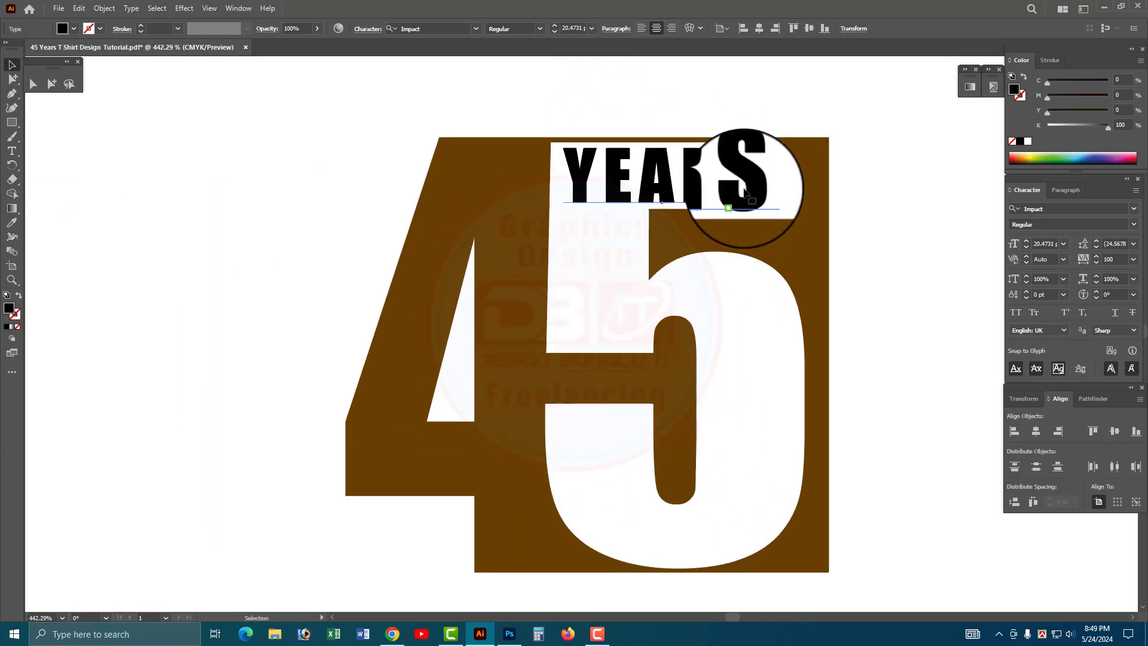
# Widen YEARS to a horizontal scale of about 110% so it spans the 5's top bar
pyautogui.moveTo(771, 185); pyautogui.dragTo(783, 185)
pyautogui.moveTo(564, 180); pyautogui.dragTo(555, 179)
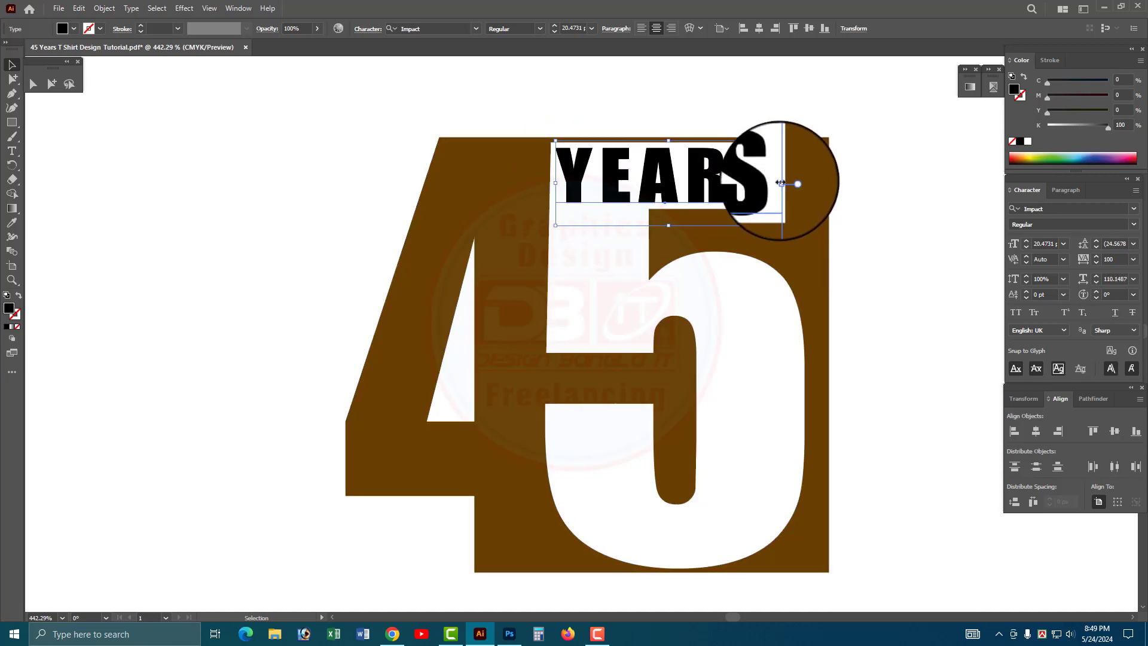
pyautogui.click(903, 210)
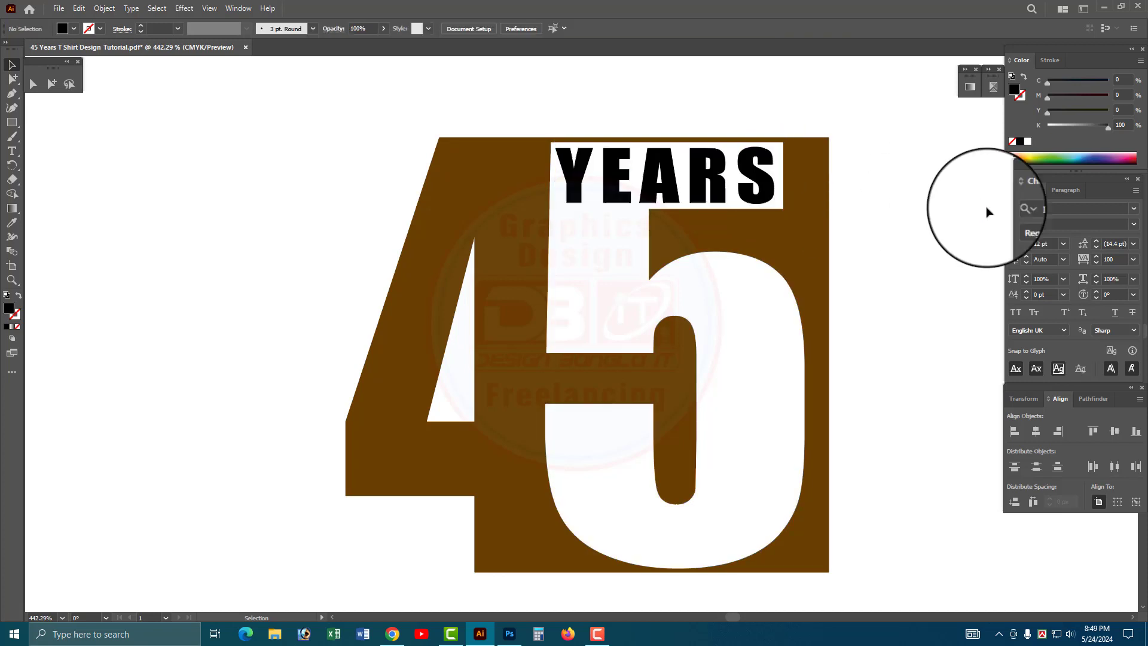
# Draw a straight vertical line about 152 px long just beyond the right edge of the new 45 and select it
pyautogui.keyDown('alt'); pyautogui.click(693, 298); pyautogui.keyUp('alt')
pyautogui.keyDown('alt'); pyautogui.click(718, 226); pyautogui.keyUp('alt')
pyautogui.keyDown('alt'); pyautogui.click(746, 226); pyautogui.keyUp('alt')
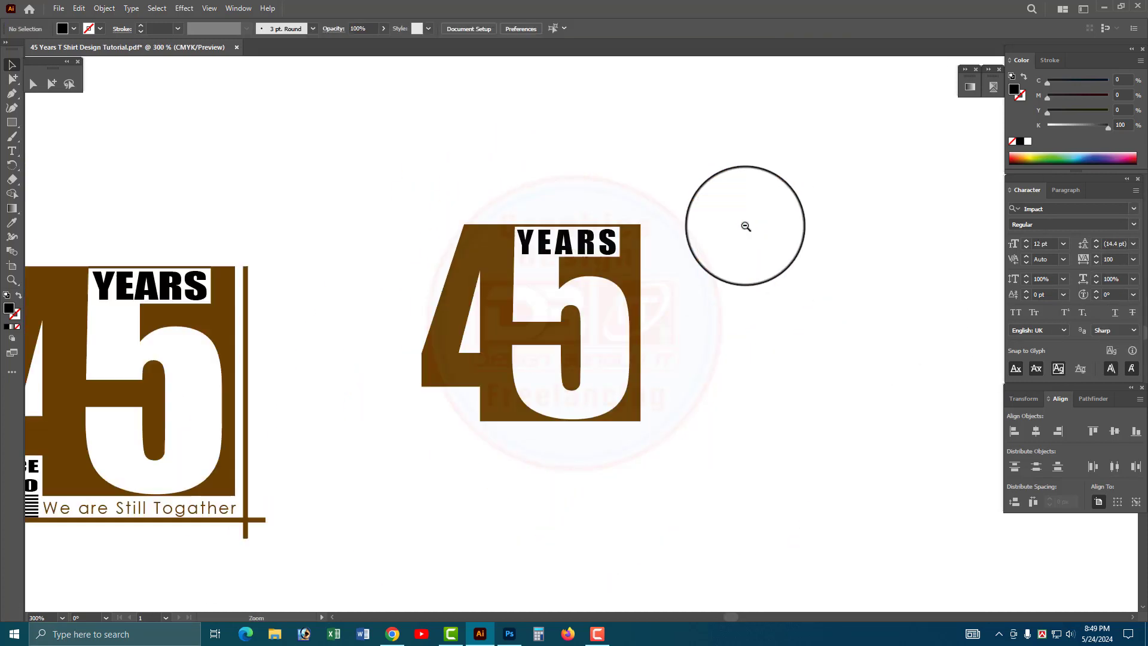
pyautogui.moveTo(746, 225); pyautogui.dragTo(776, 273)
pyautogui.moveTo(646, 384); pyautogui.dragTo(689, 317)
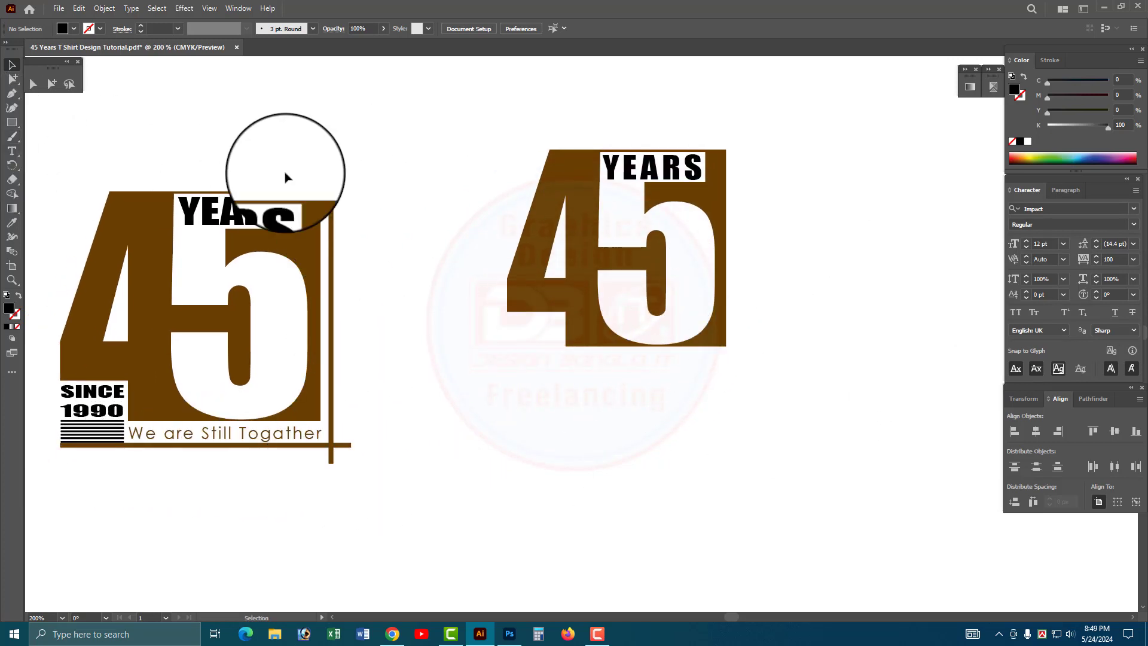
pyautogui.click(12, 95)
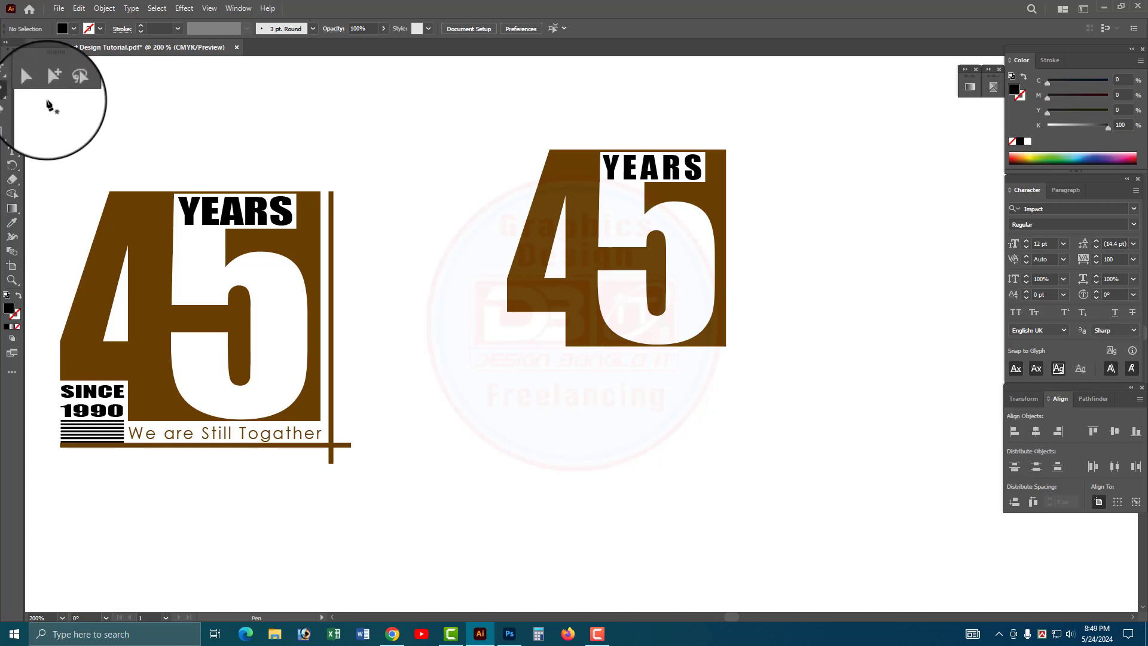
pyautogui.click(737, 150)
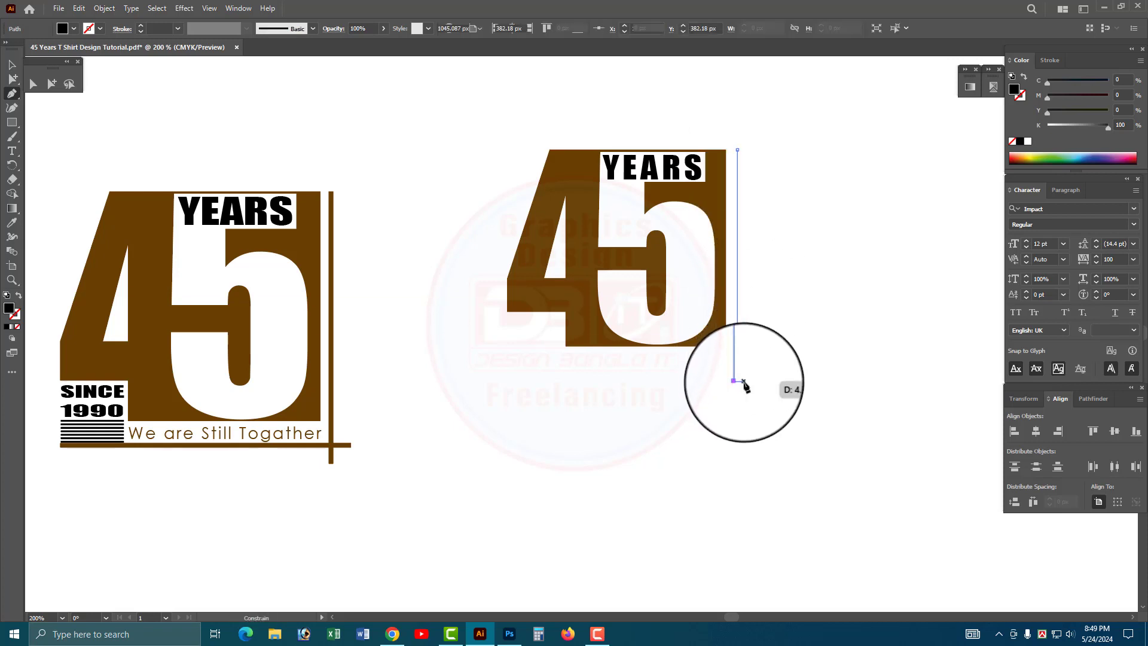
pyautogui.keyDown('shift'); pyautogui.click(742, 380); pyautogui.keyUp('shift')
pyautogui.click(12, 64)
pyautogui.click(747, 228)
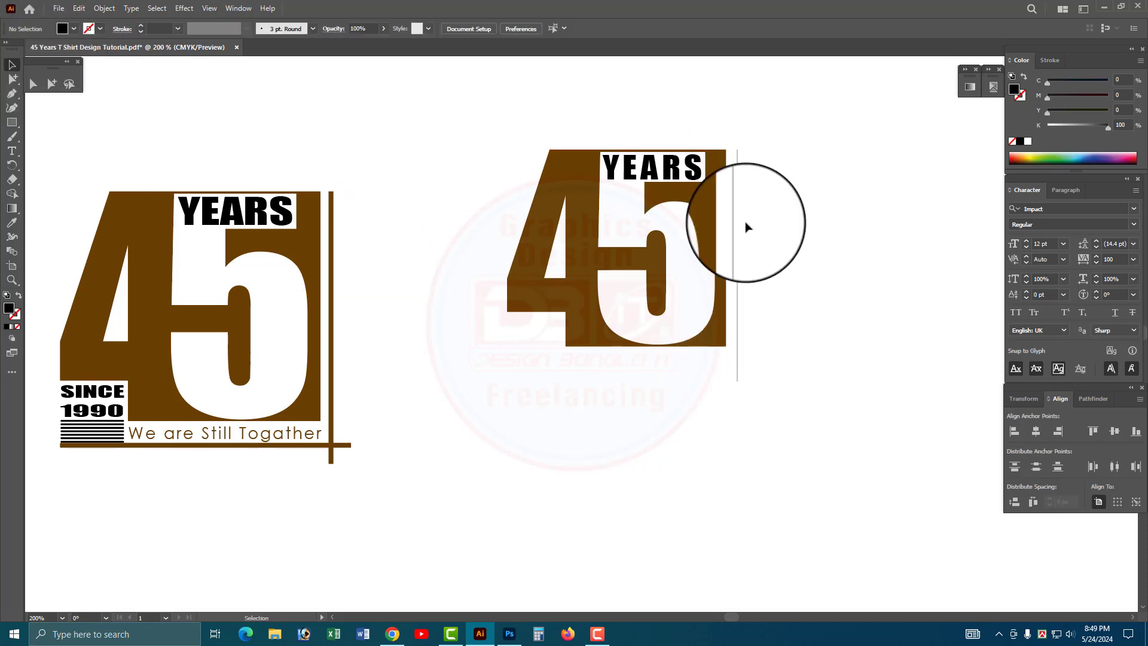
pyautogui.moveTo(733, 229); pyautogui.dragTo(733, 229)
# Set the vertical line's stroke weight to 7 pt
pyautogui.click(178, 28)
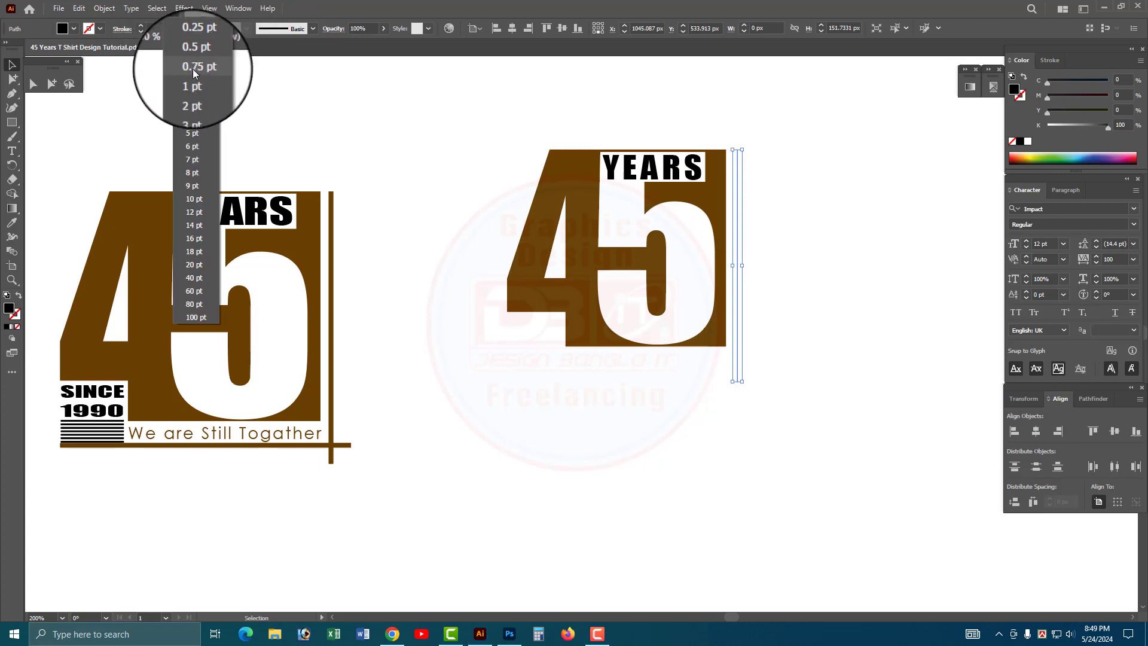
pyautogui.click(192, 100)
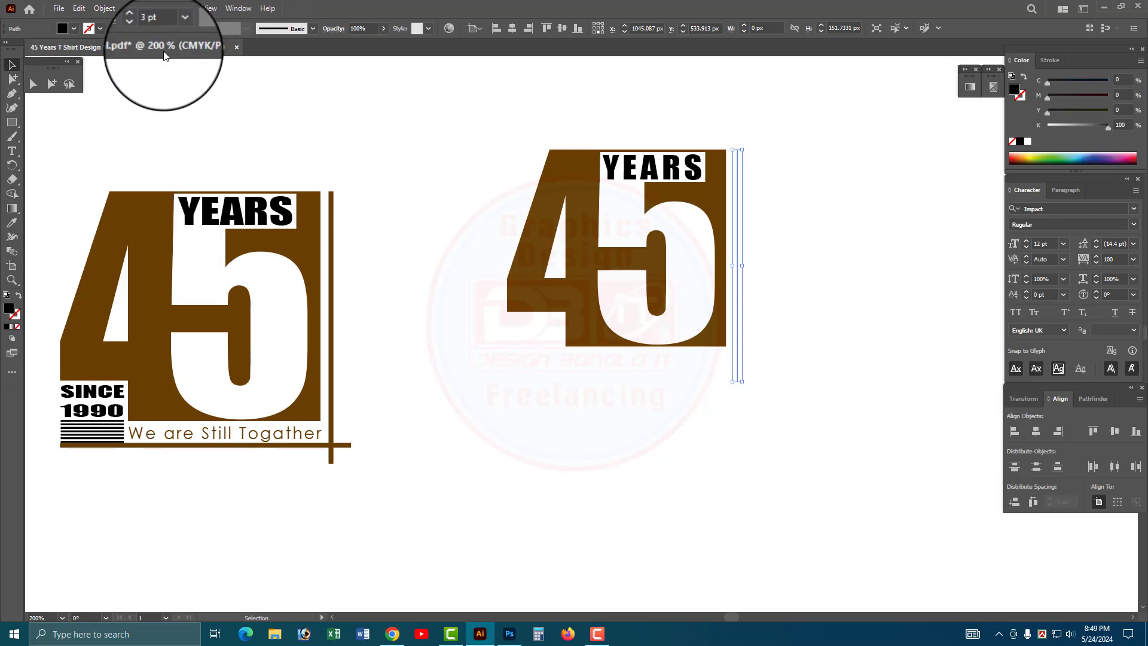
pyautogui.doubleClick(155, 28)
pyautogui.write('7')
pyautogui.press('Return')
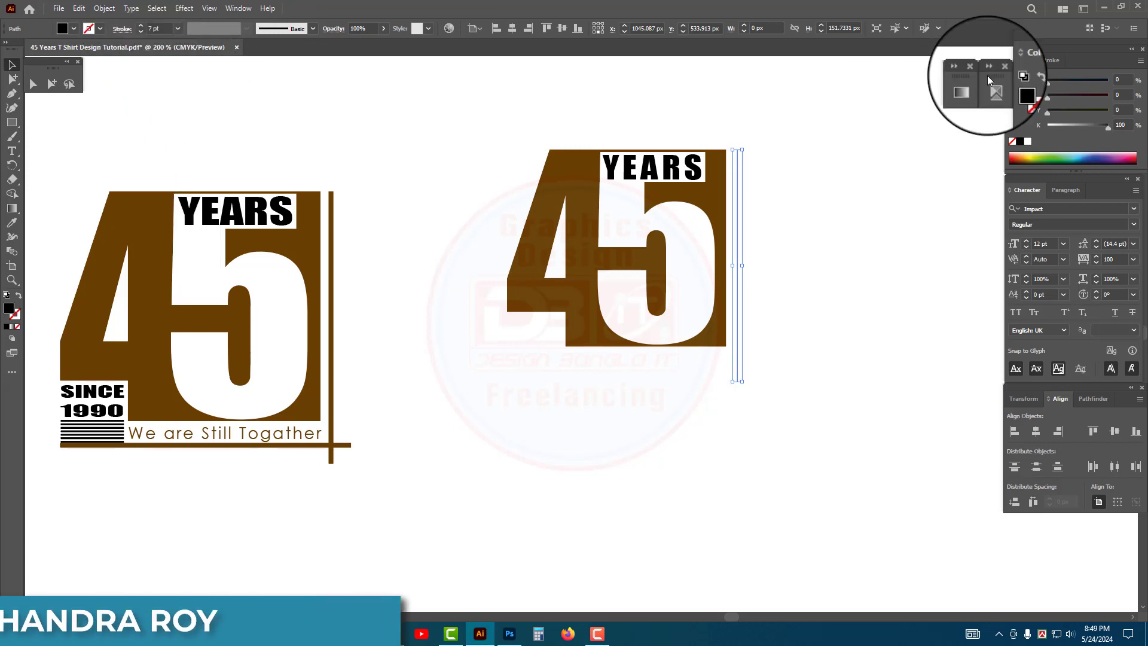
# Swap the vertical line's fill and stroke so it has a black stroke without fill, and set the weight to 3 pt
pyautogui.click(1022, 77)
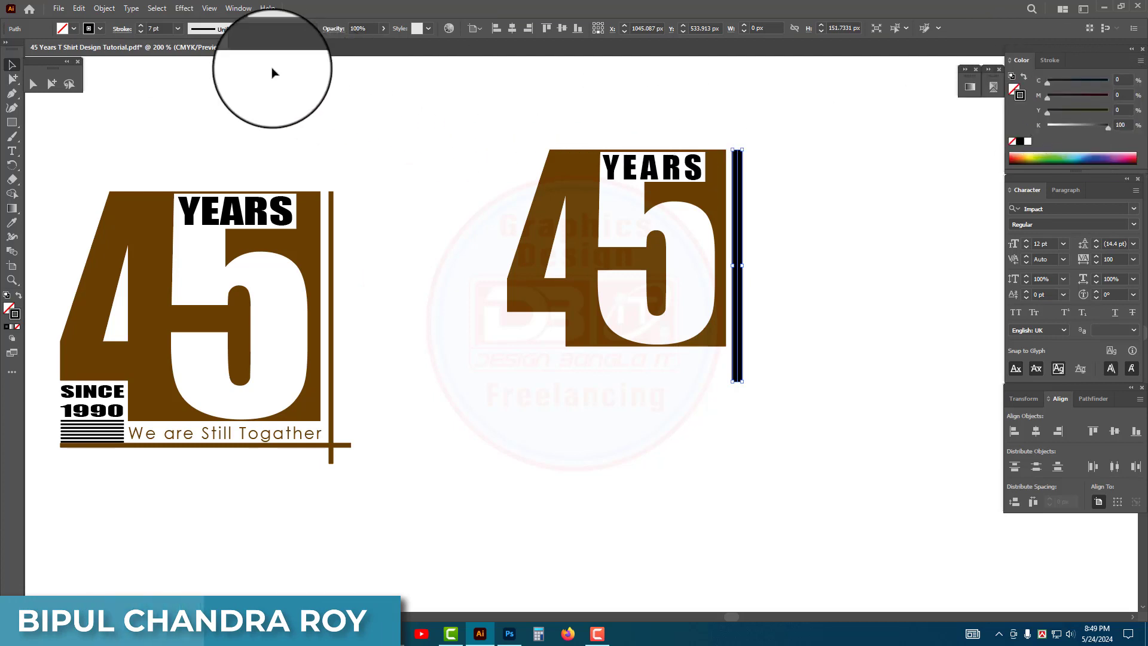
pyautogui.click(178, 28)
pyautogui.click(192, 109)
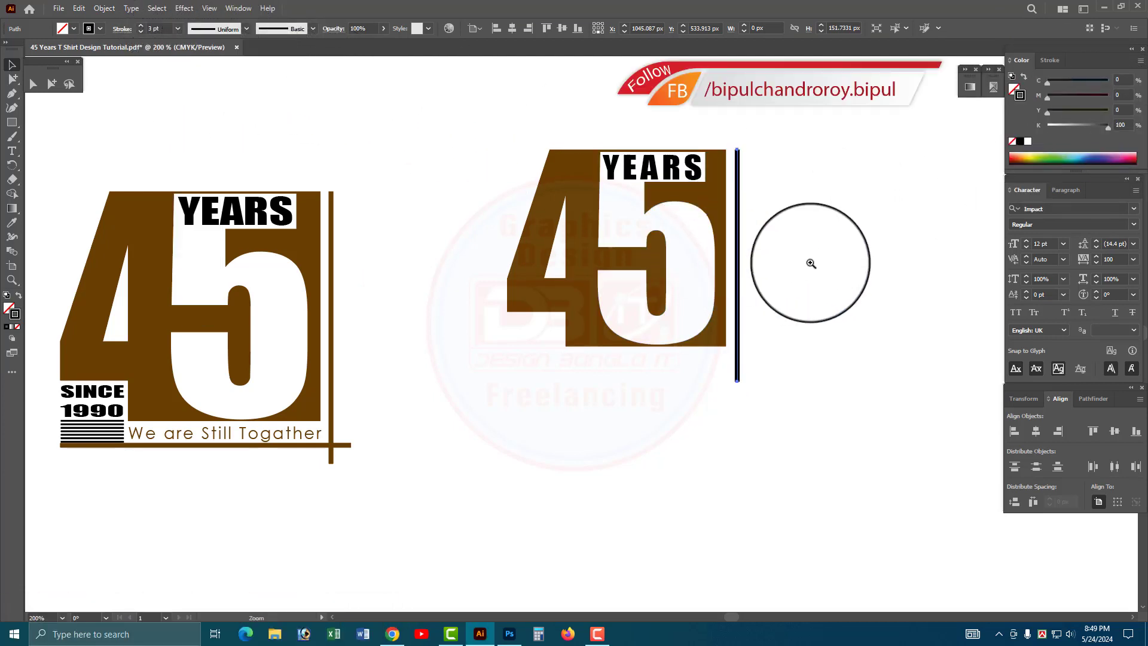
# Colour the vertical line's stroke with the reference line's brown, C 21, M 60, Y 100 and K 62, using the Eyedropper
pyautogui.moveTo(810, 261); pyautogui.dragTo(812, 242)
pyautogui.click(12, 222)
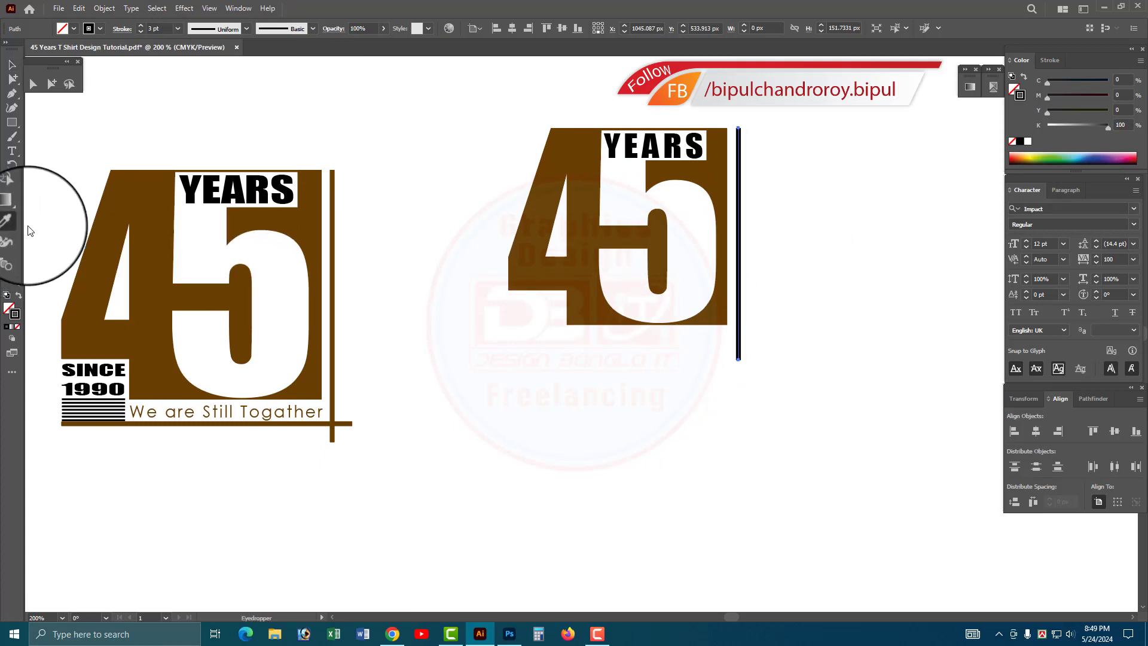
pyautogui.click(333, 264)
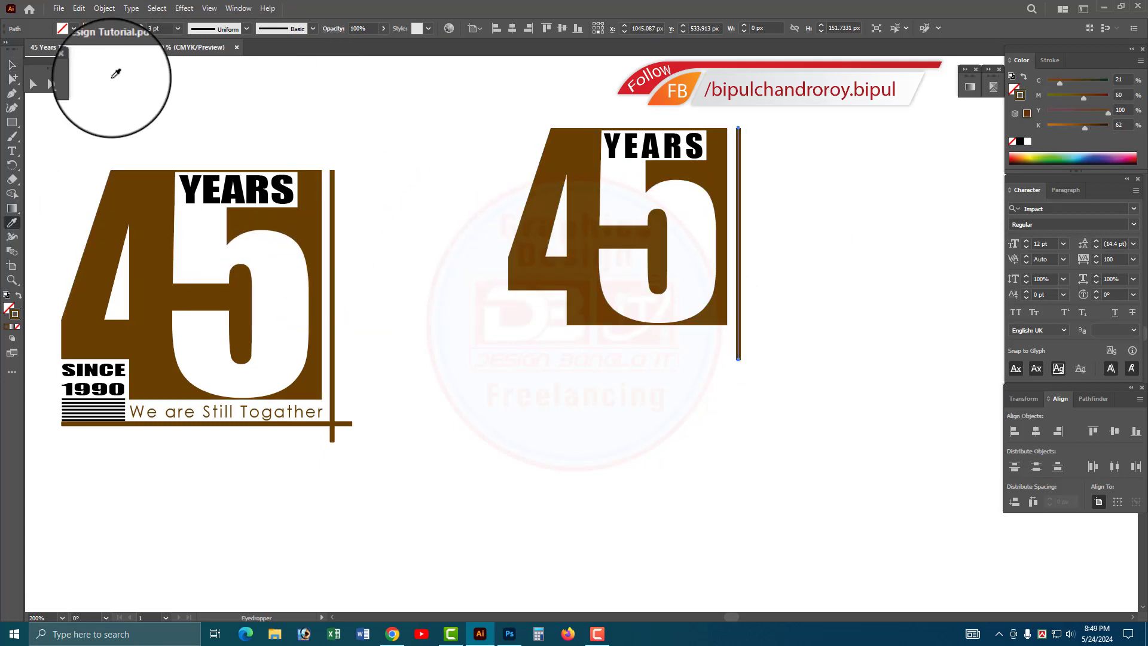
pyautogui.click(12, 64)
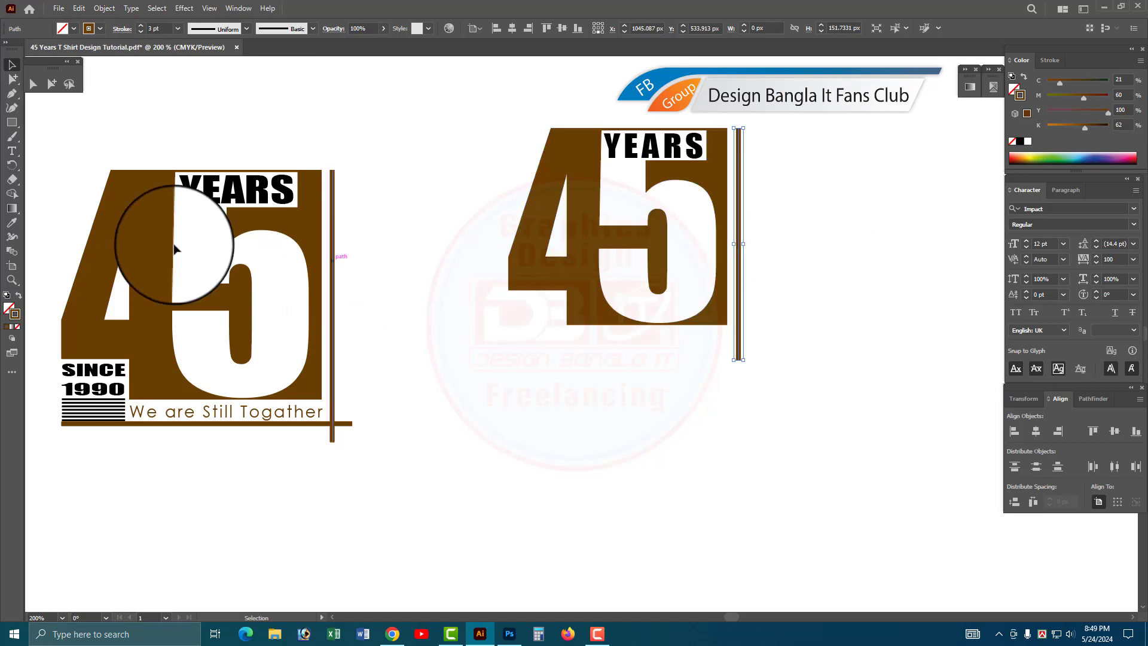
# Draw a horizontal line about 169 px long below the 45, from the 4's left edge to past the vertical line
pyautogui.click(12, 95)
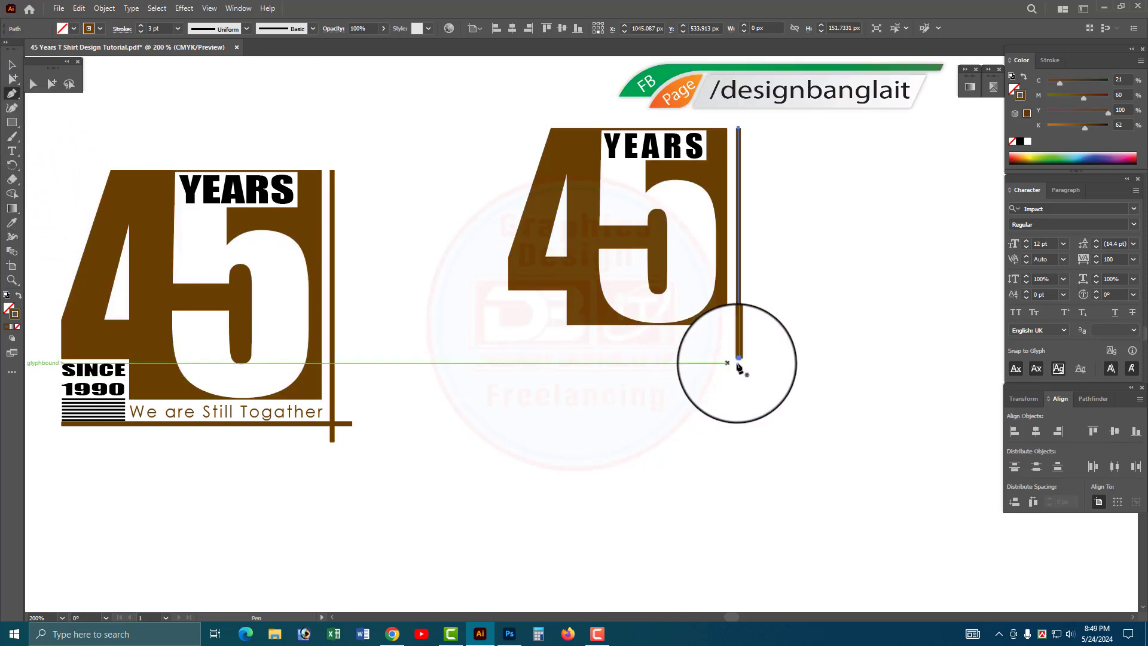
pyautogui.click(508, 339)
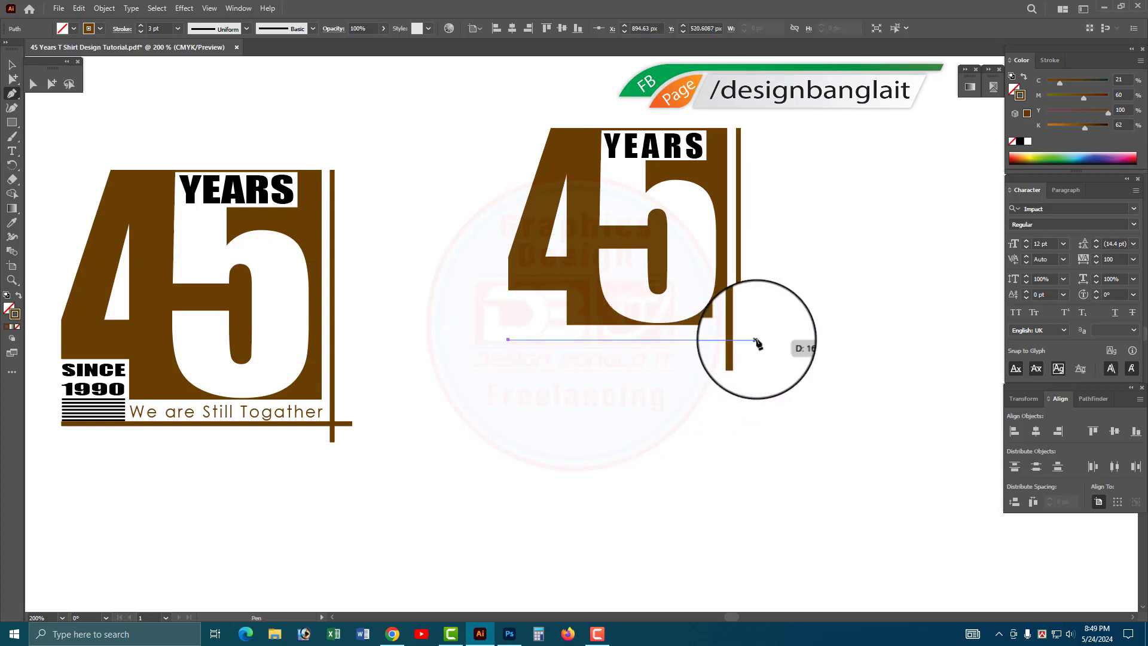
pyautogui.click(768, 339)
pyautogui.click(12, 64)
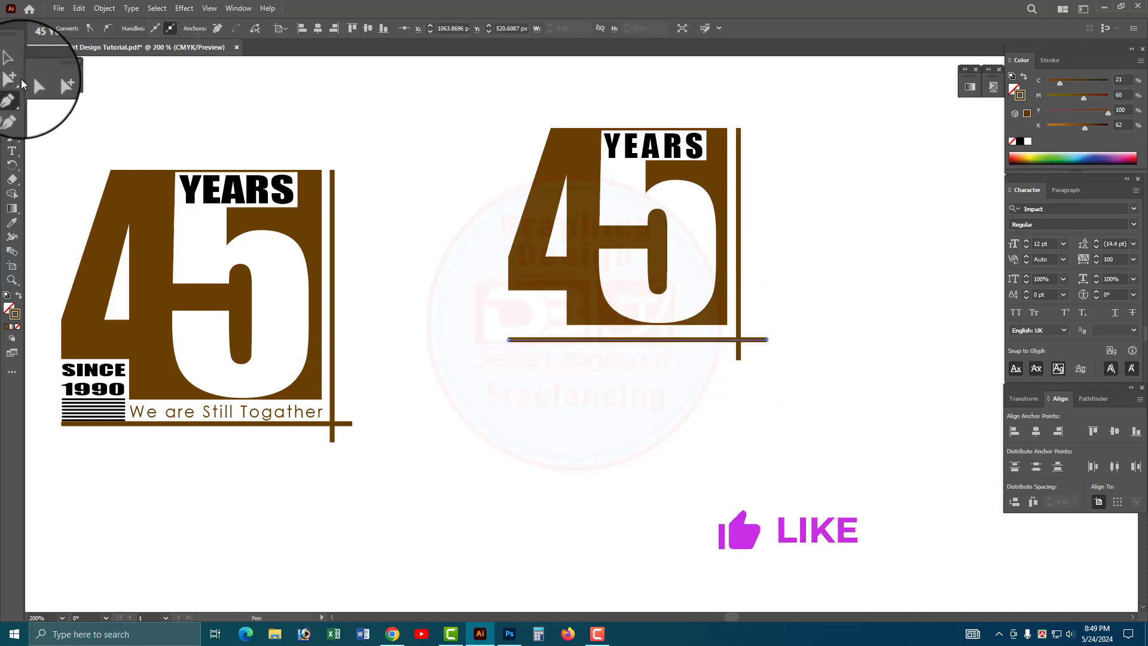
pyautogui.click(89, 94)
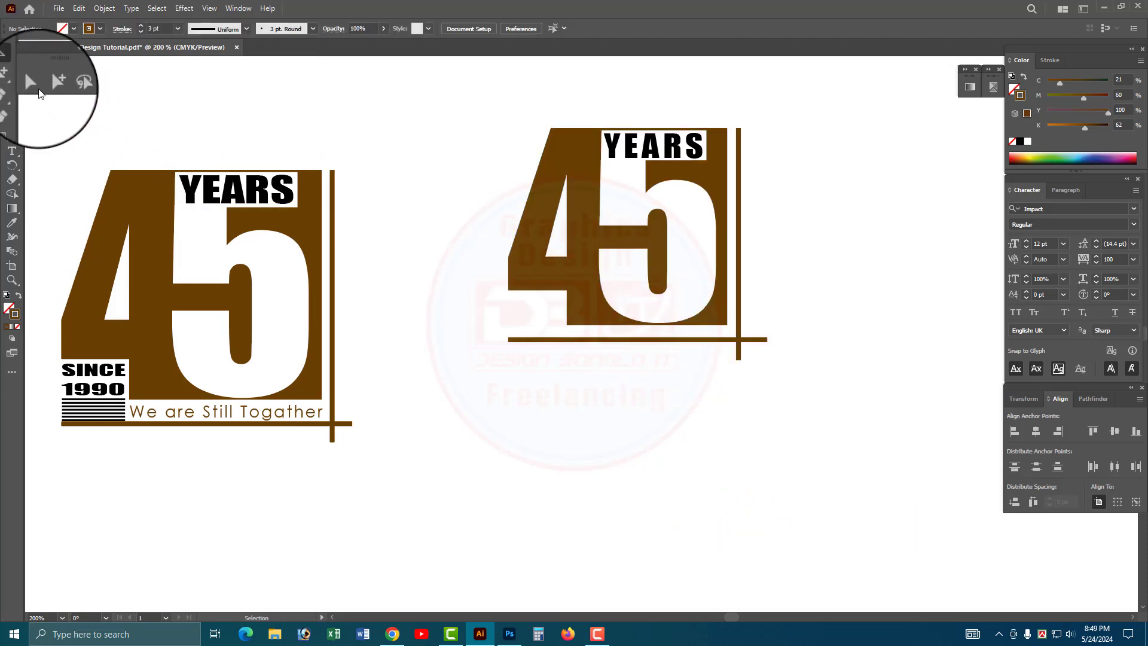
# Move the horizontal line slightly farther below the 45 and lengthen the vertical line's lower end by the same amount
pyautogui.moveTo(468, 333); pyautogui.dragTo(467, 332)
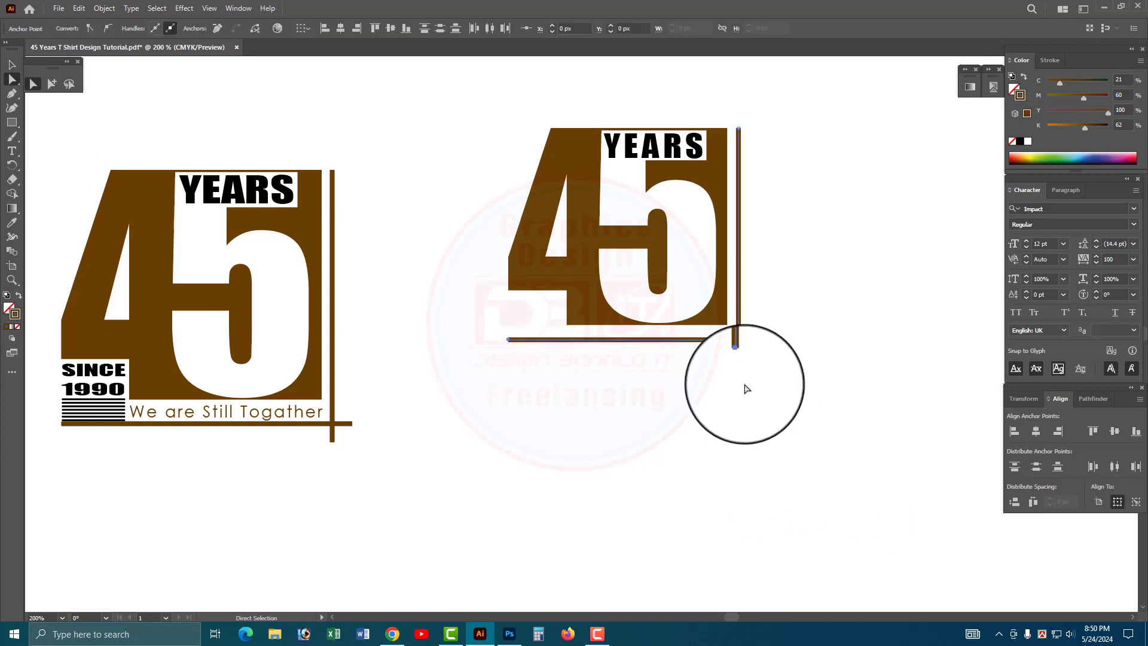
pyautogui.moveTo(736, 362); pyautogui.dragTo(740, 375)
pyautogui.moveTo(573, 332); pyautogui.dragTo(721, 349)
pyautogui.click(12, 64)
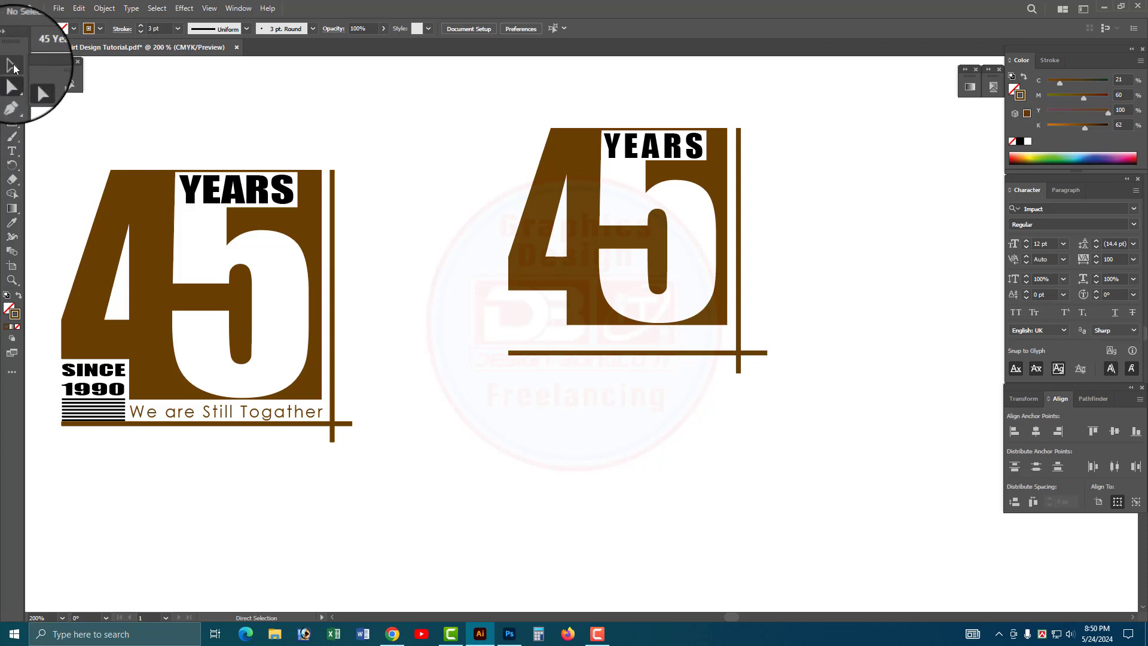
# Copy the YEARS text below the horizontal line and replace its wording with SINCE and 1990 on two lines
pyautogui.moveTo(97, 385); pyautogui.dragTo(101, 387)
pyautogui.moveTo(649, 146); pyautogui.dragTo(527, 393)
pyautogui.scroll(2, 545, 407)
pyautogui.doubleClick(544, 410)
pyautogui.hotkey('ctrl', 'a')
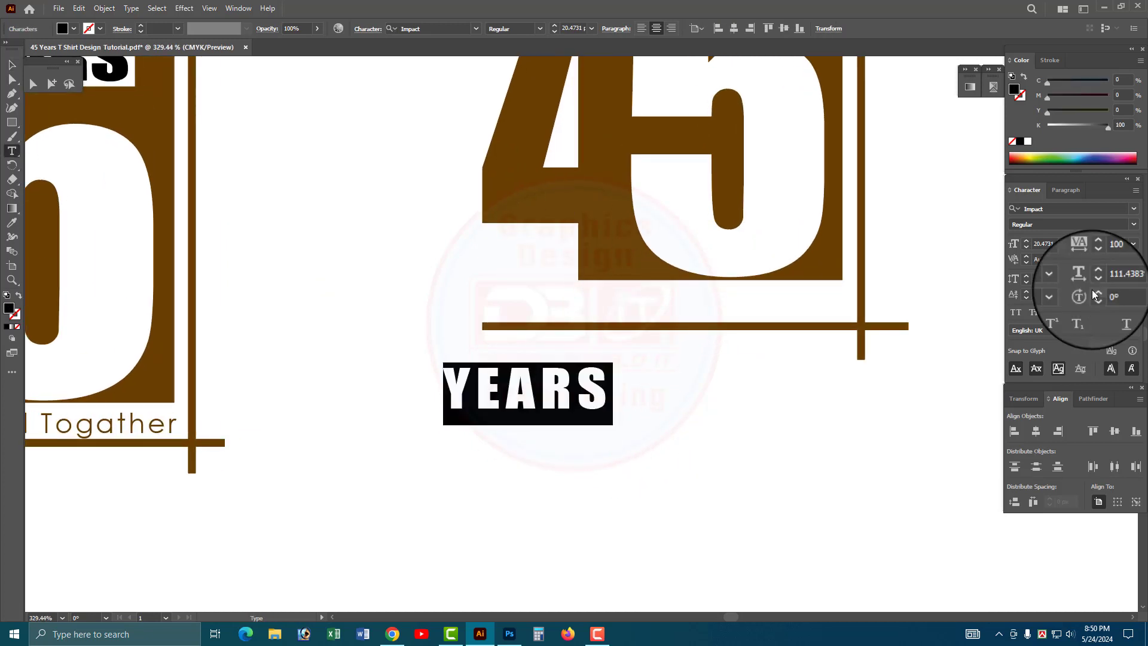
pyautogui.write('SINC')
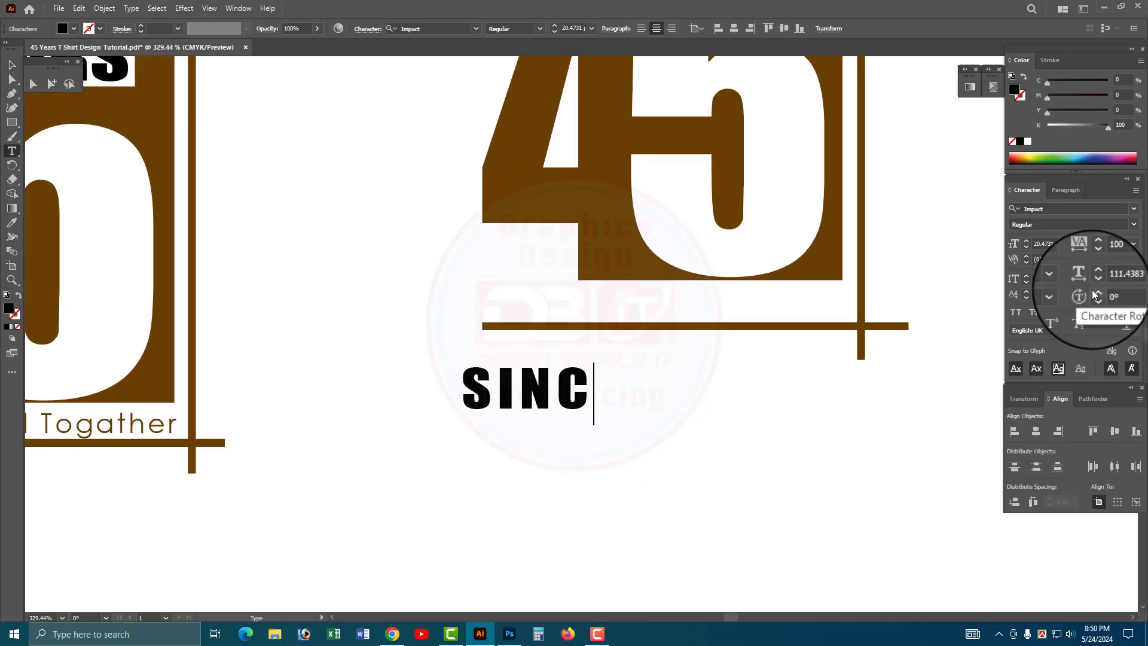
pyautogui.write('E')
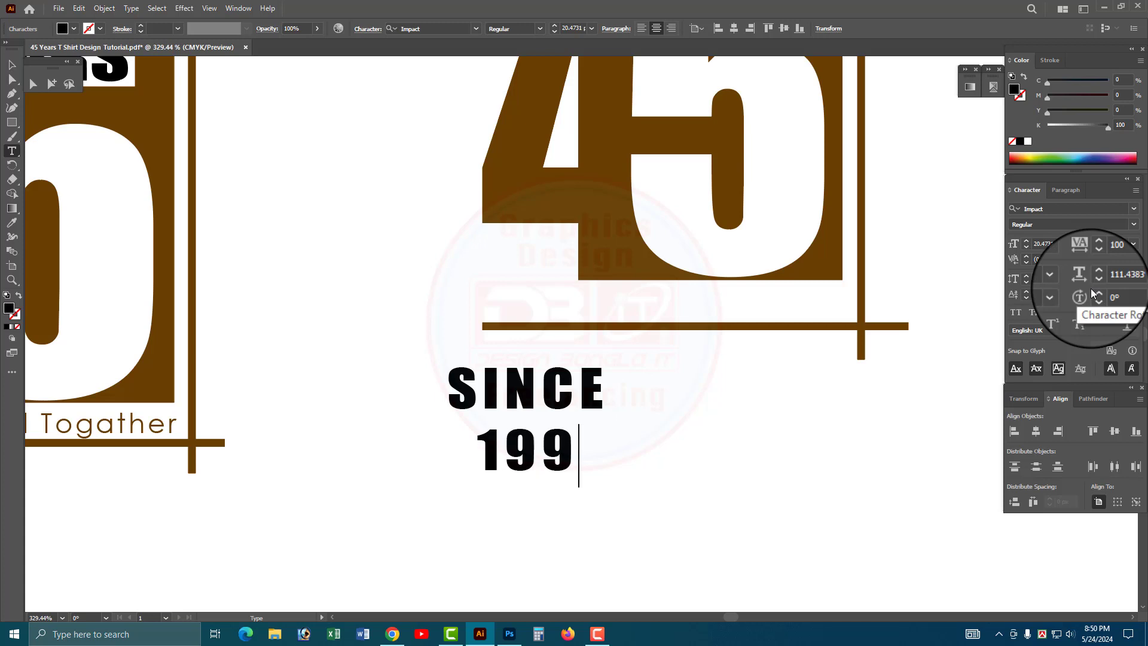
# Widen the 1990 line to a horizontal scale of about 124% so it nearly matches the width of SINCE
pyautogui.doubleClick(577, 454)
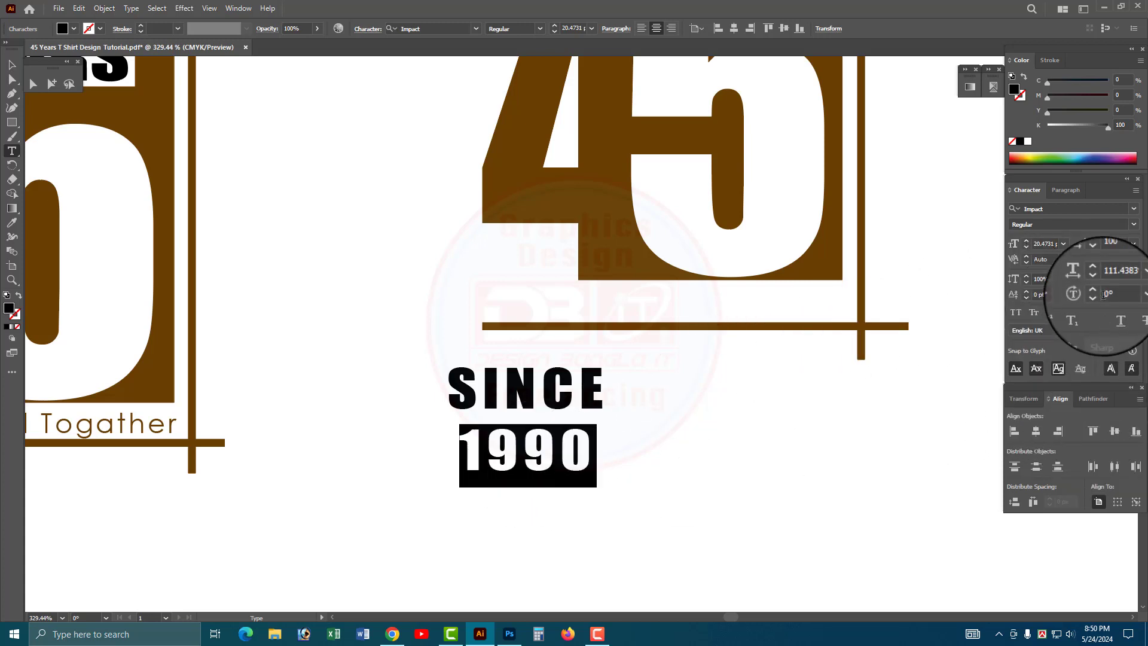
pyautogui.click(1097, 277)
pyautogui.click(1097, 277)
pyautogui.click(1097, 276)
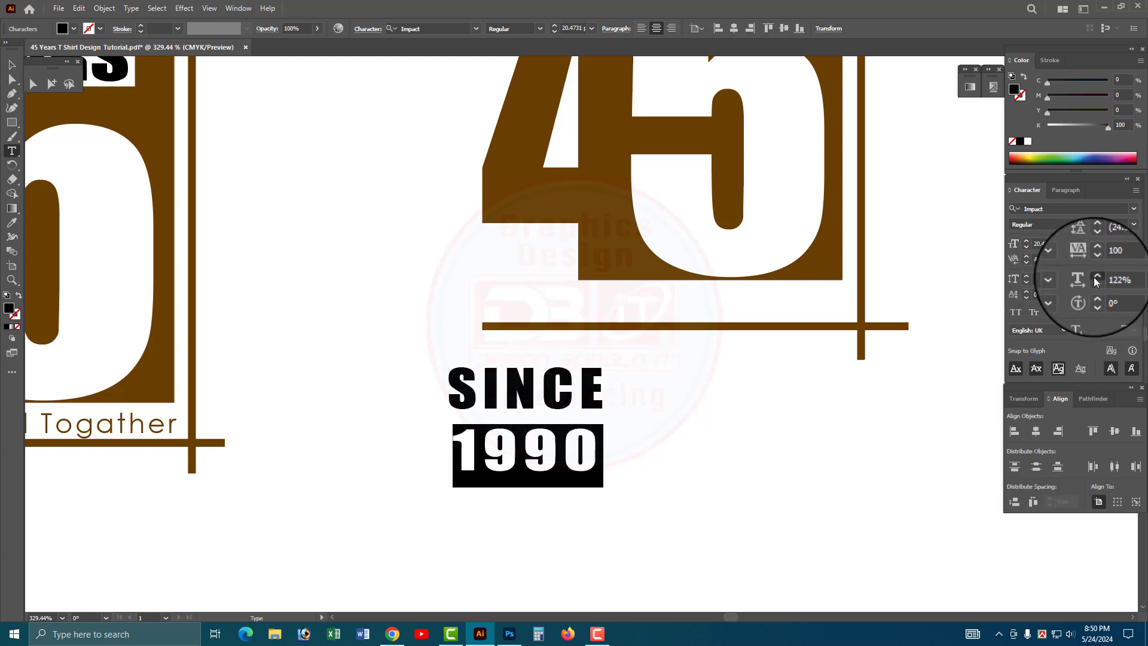
# Scale the SINCE 1990 text down to about 10.3 pt and fit it into the notch beneath the 4
pyautogui.press('Escape')
pyautogui.moveTo(564, 448); pyautogui.dragTo(546, 266)
pyautogui.scroll(2, 545, 267)
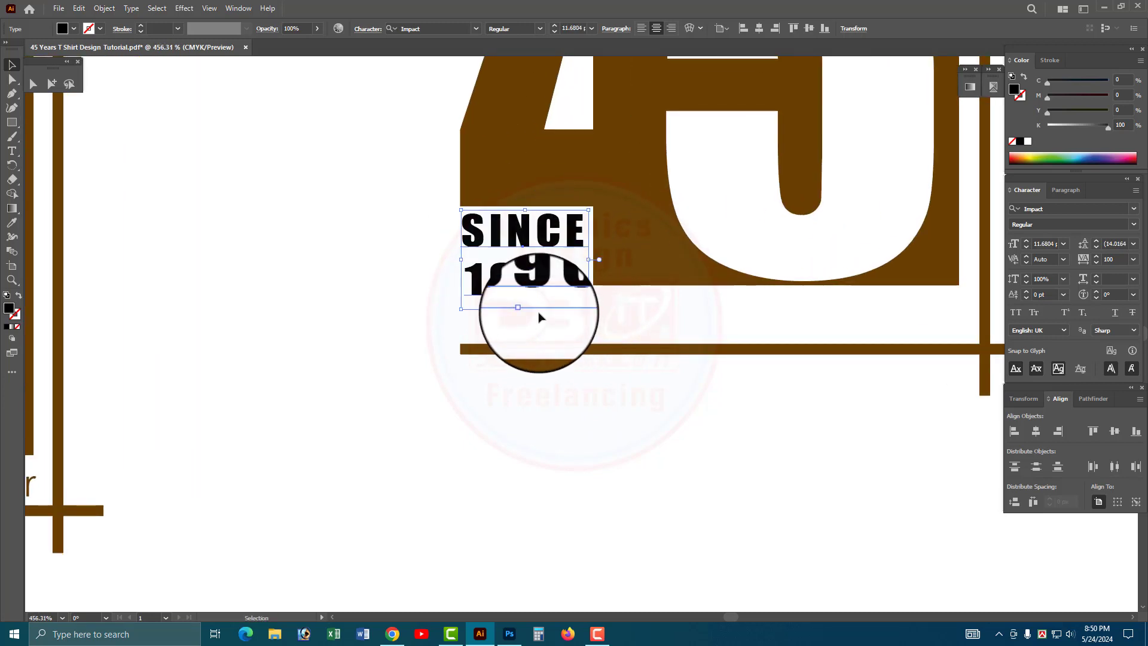
pyautogui.moveTo(519, 307); pyautogui.dragTo(602, 289)
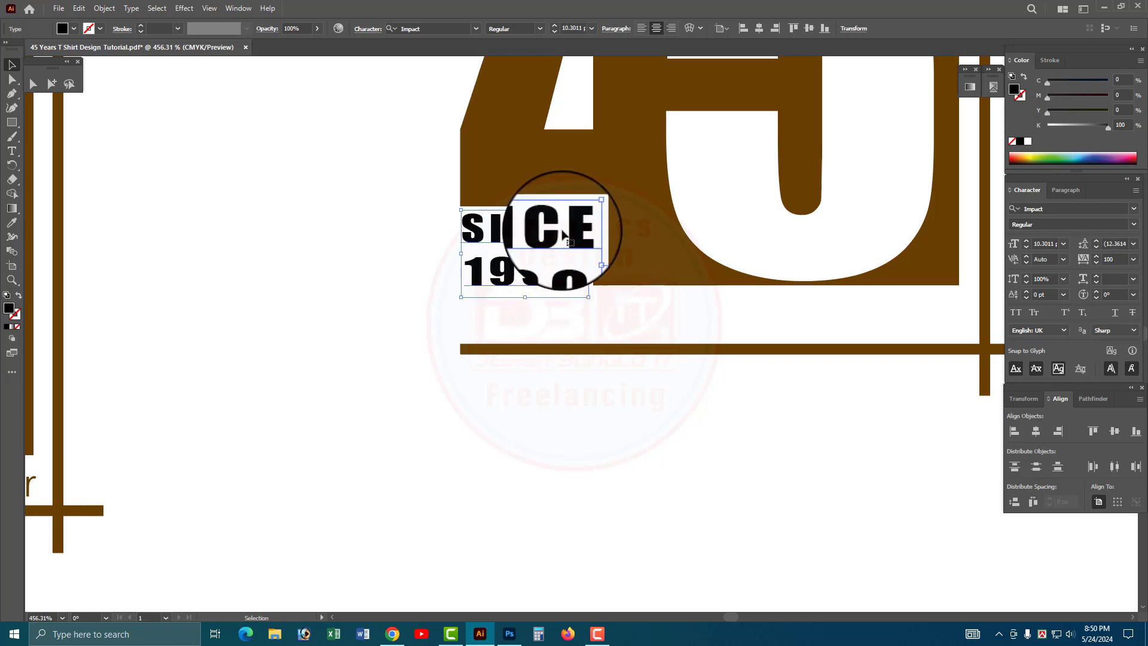
pyautogui.moveTo(561, 237); pyautogui.dragTo(562, 236)
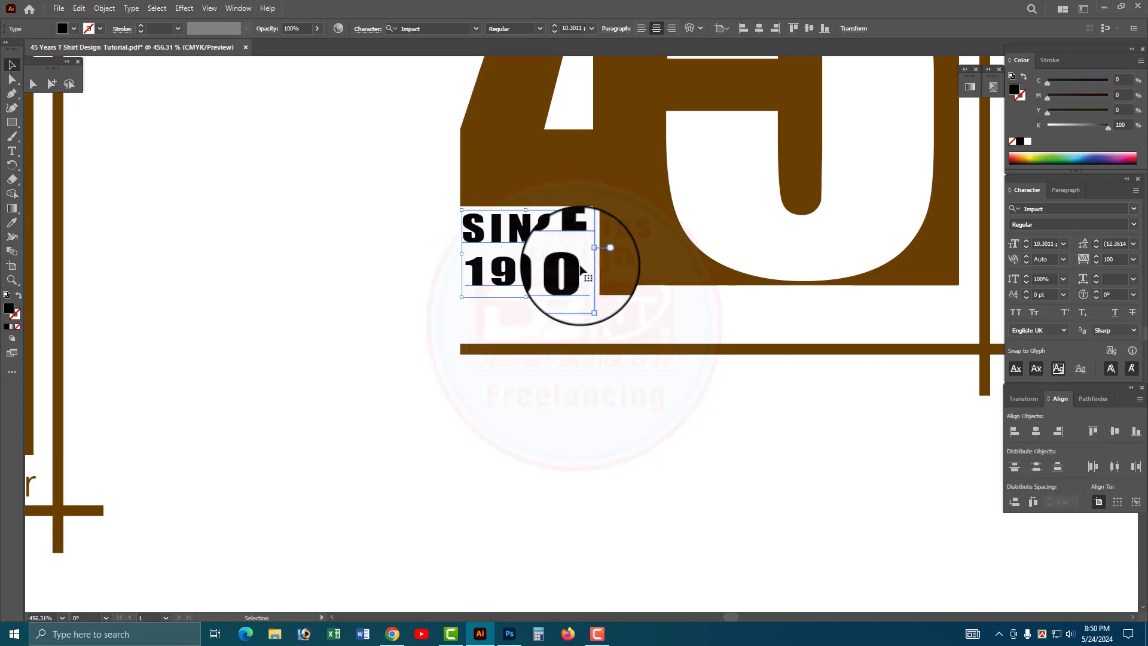
pyautogui.keyDown('ctrl'); pyautogui.keyDown('alt'); pyautogui.click(706, 294); pyautogui.keyUp('alt'); pyautogui.keyUp('ctrl')
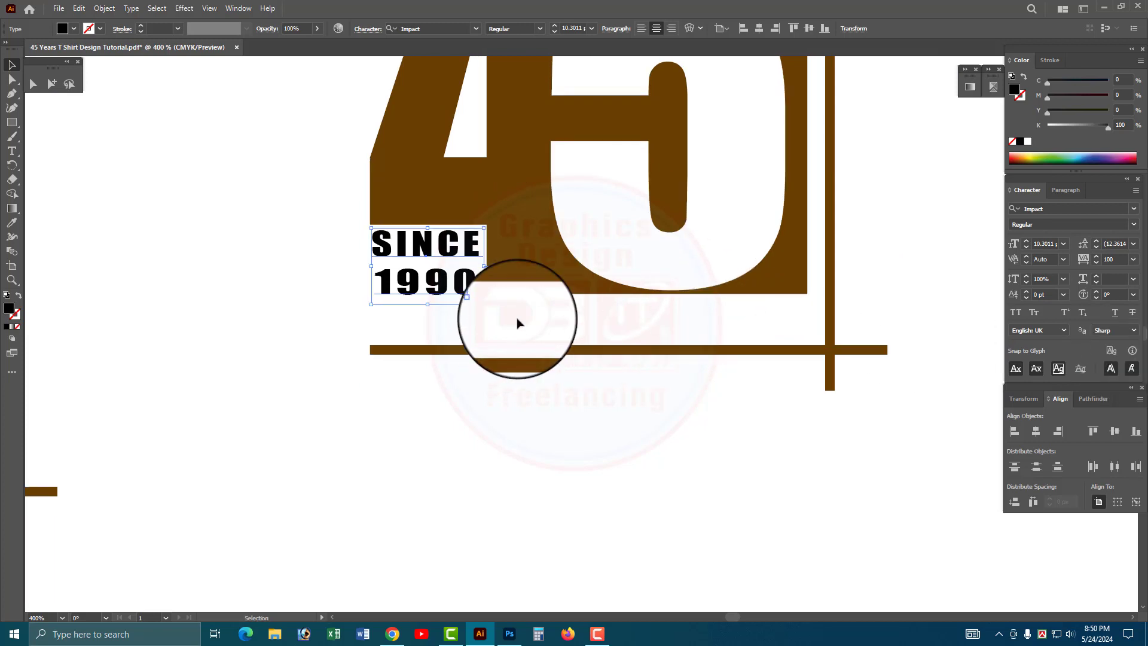
pyautogui.click(521, 323)
# Copy the SINCE 1990 text below the horizontal line and replace its wording with We are Still Togather
pyautogui.keyDown('ctrl'); pyautogui.keyDown('alt'); pyautogui.click(596, 282); pyautogui.keyUp('alt'); pyautogui.keyUp('ctrl')
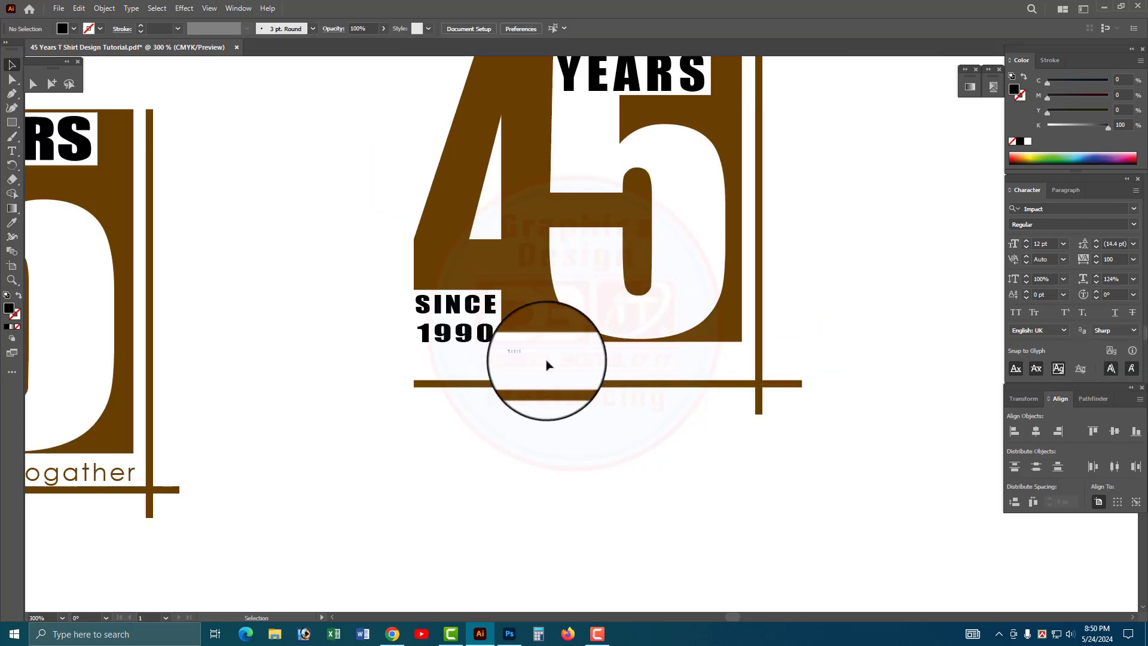
pyautogui.moveTo(476, 336); pyautogui.dragTo(584, 449)
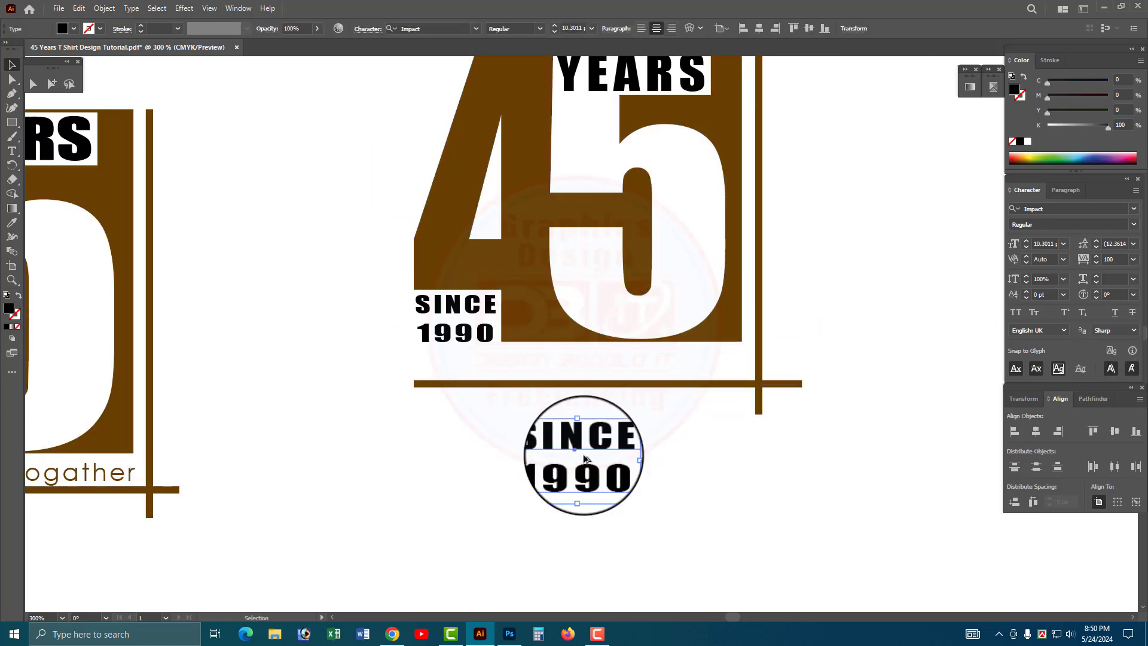
pyautogui.doubleClick(580, 447)
pyautogui.doubleClick(580, 449)
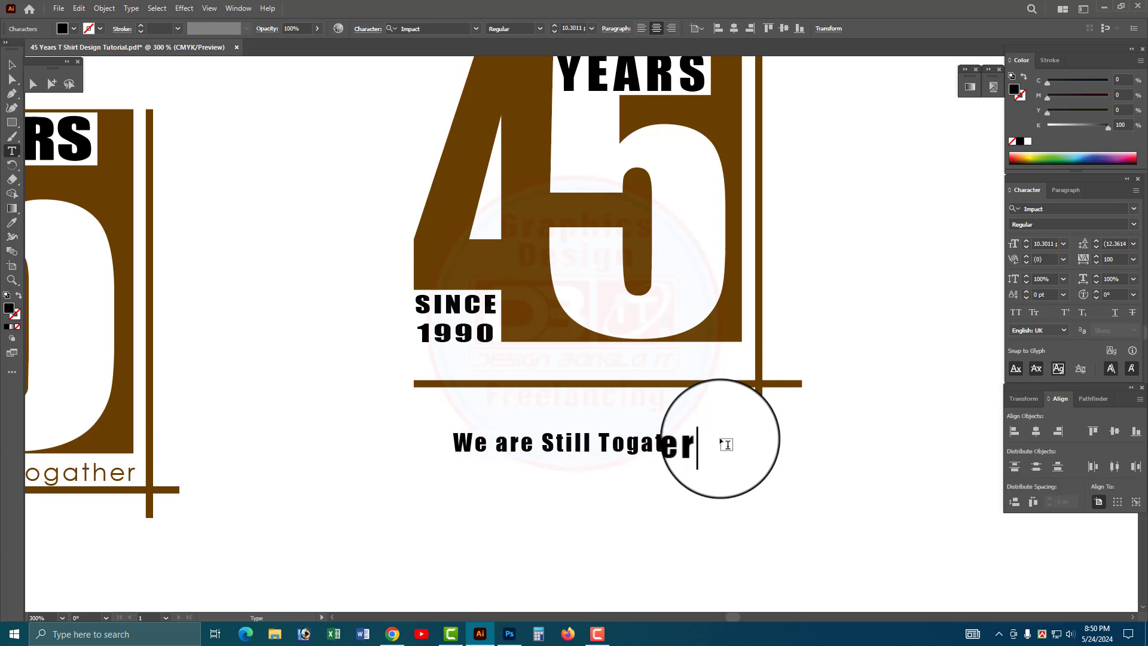
pyautogui.press('Escape')
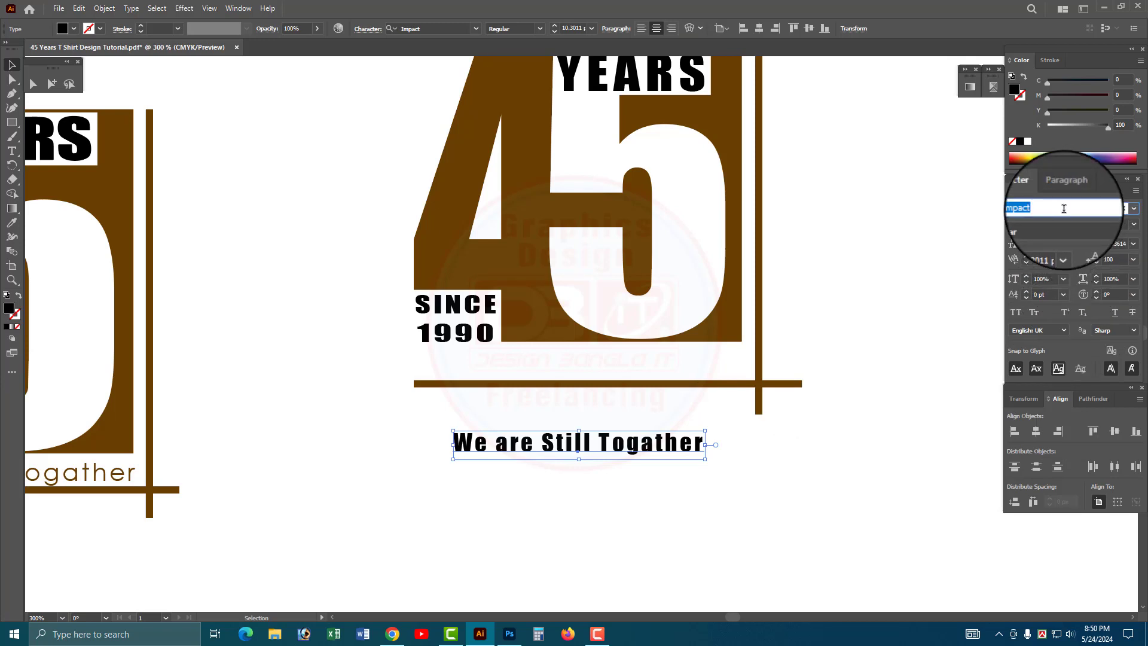
# Set the font of the We are Still Togather text to Century Gothic Bold
pyautogui.write('Goth')
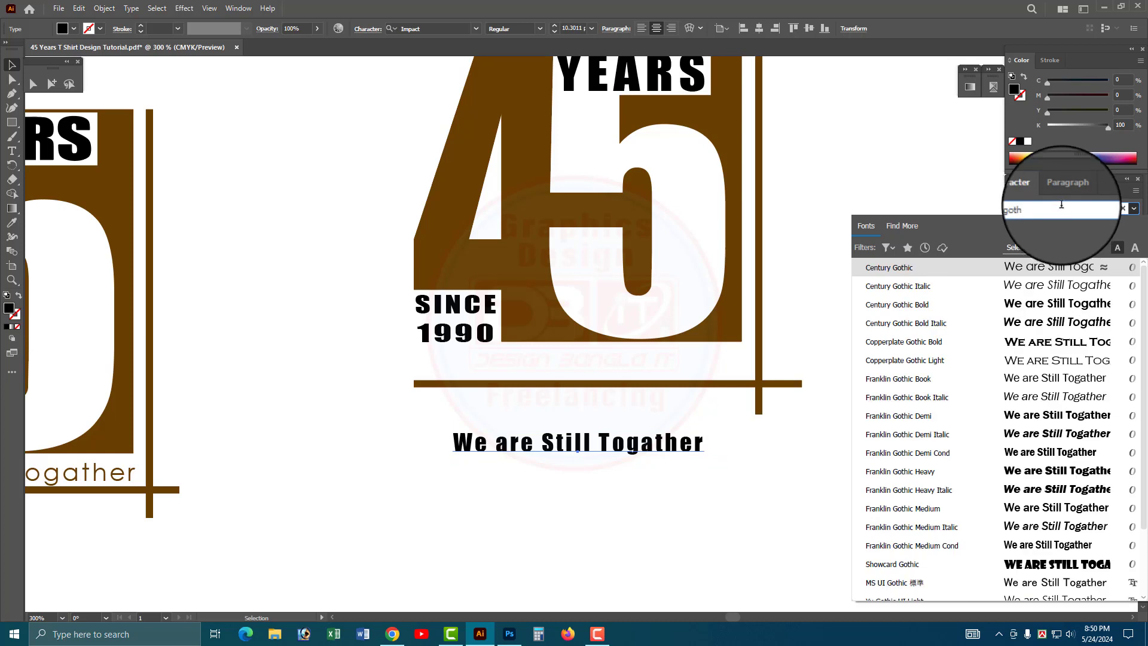
pyautogui.click(911, 305)
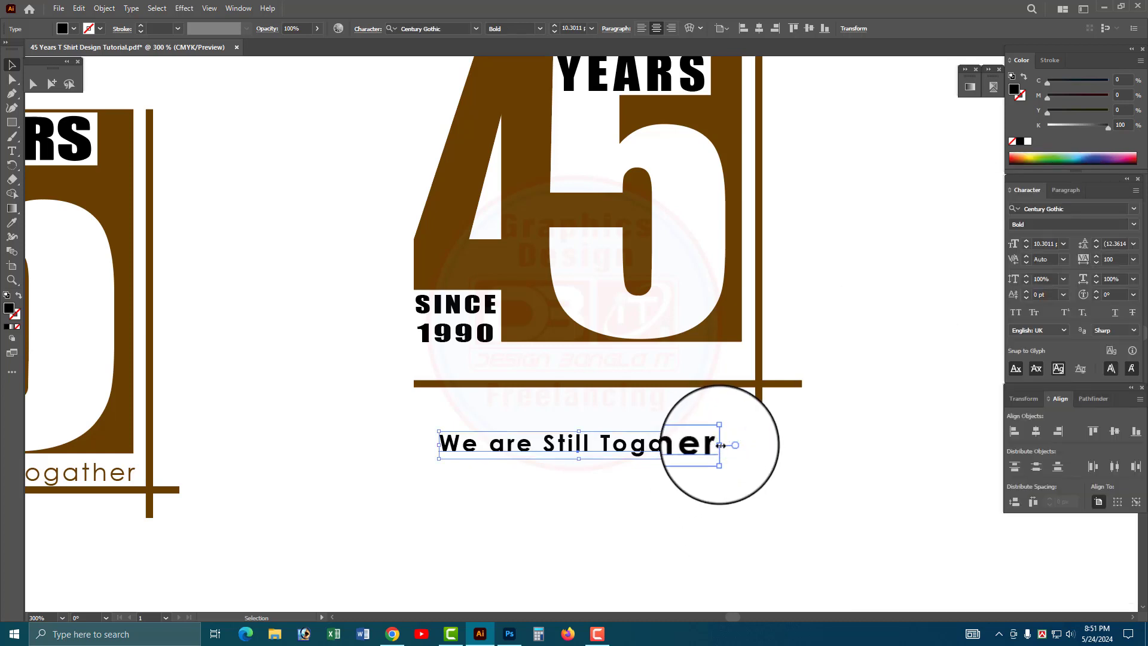
# Scale the tagline to about 7.4 pt between the 45 and the horizontal line, and colour it with the artwork's brown
pyautogui.moveTo(721, 445); pyautogui.dragTo(696, 377)
pyautogui.click(10, 225)
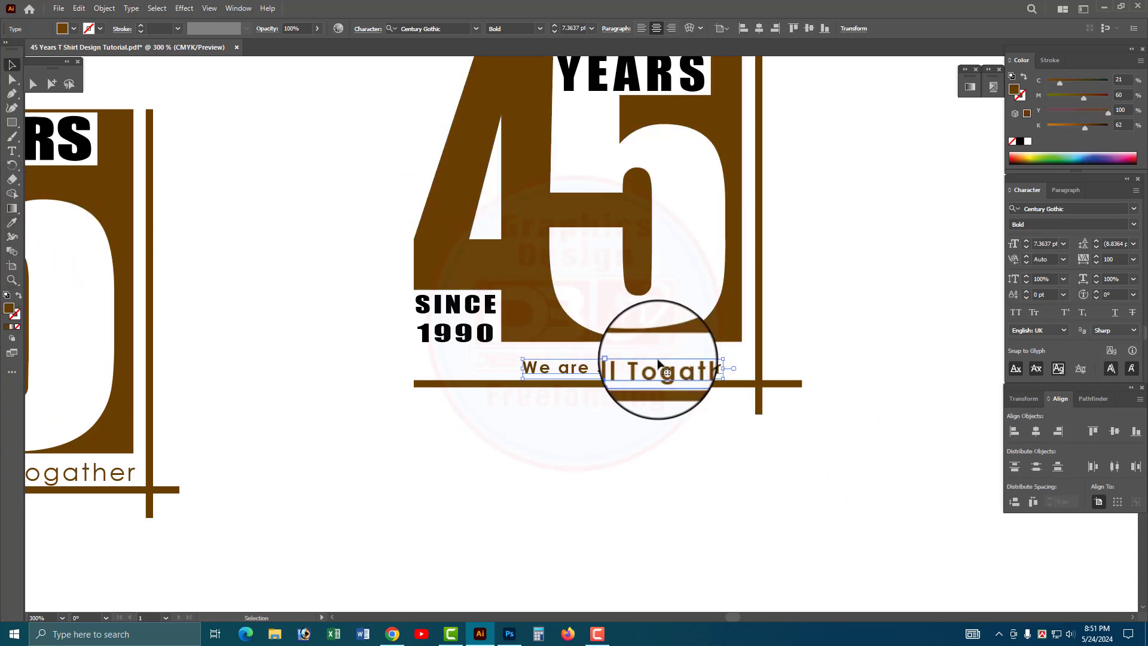
# Scale the We are Still Togather tagline up to about 8.75 pt and place it between the 45 and the horizontal line
pyautogui.moveTo(723, 367)
pyautogui.mouseDown()
pyautogui.moveTo(752, 369)
pyautogui.moveTo(723, 368)
pyautogui.mouseUp()
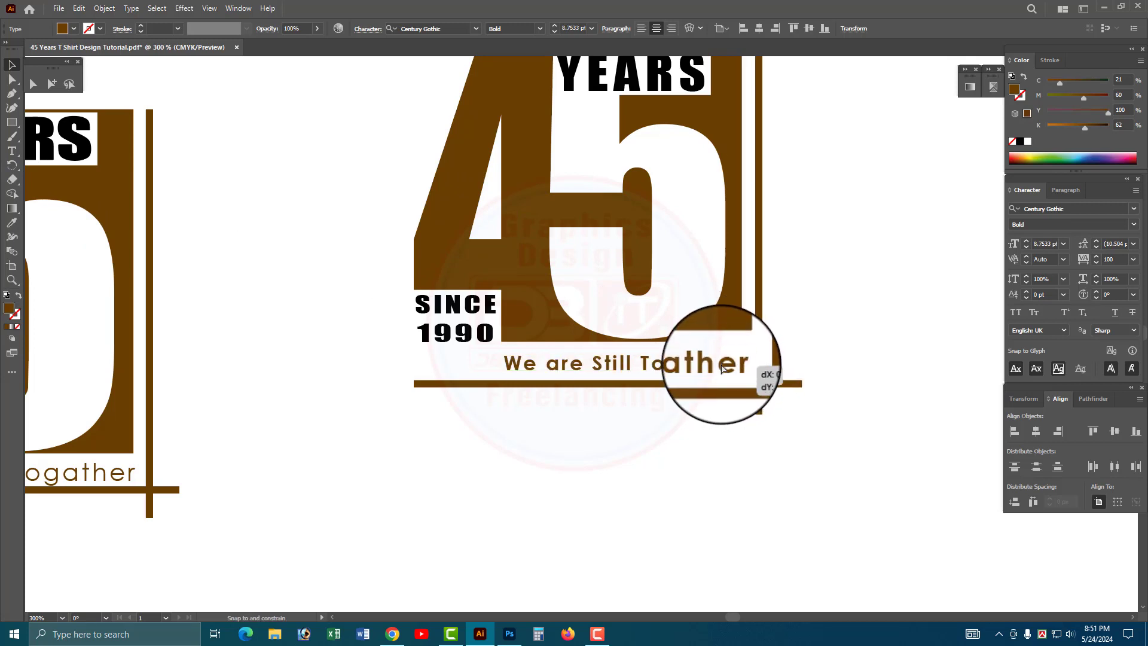
pyautogui.click(687, 436)
pyautogui.scroll(1, 662, 377)
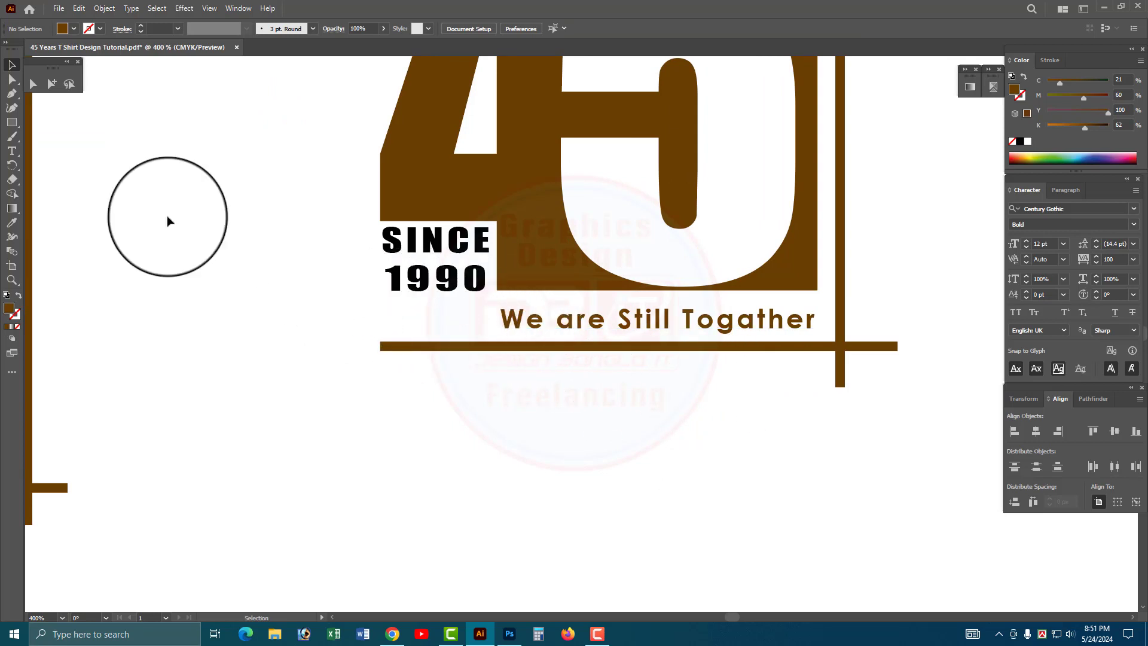
# Draw a straight horizontal line about 38 px long directly beneath 1990 with the Pen tool, spanning the notch's width
pyautogui.click(11, 94)
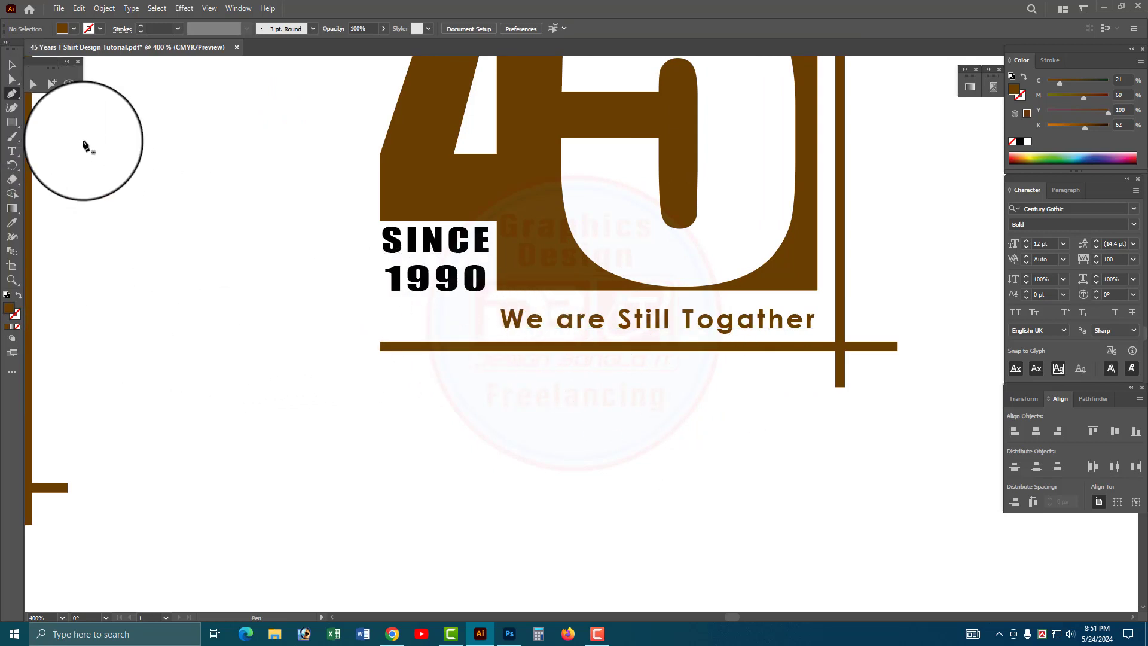
pyautogui.click(380, 296)
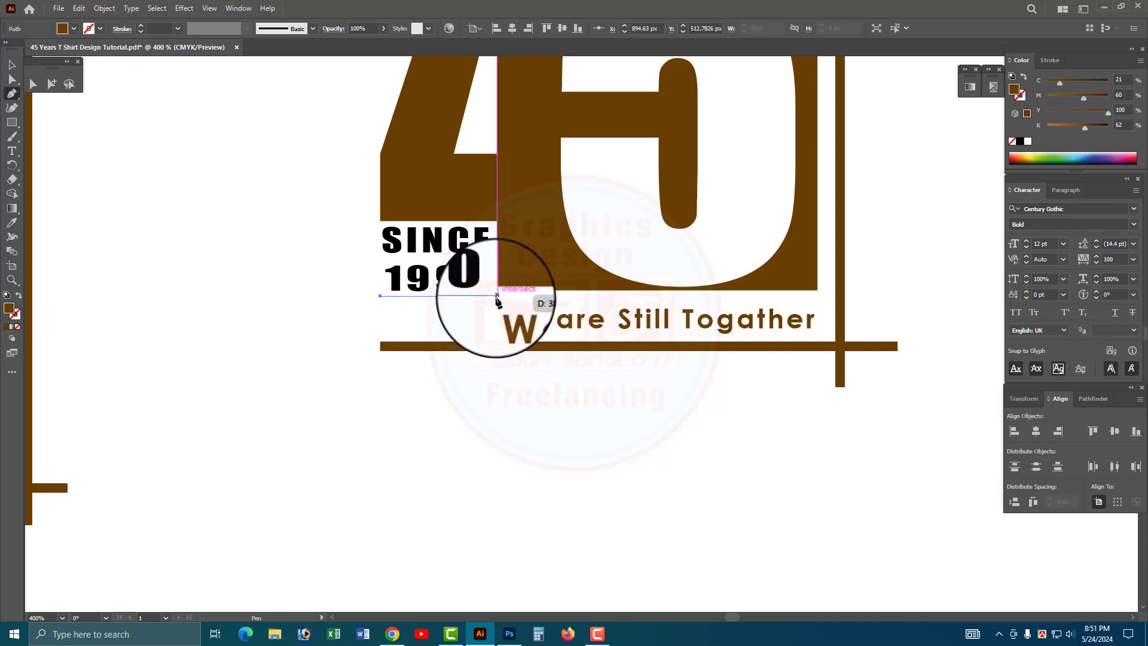
pyautogui.click(498, 296)
# Select the new line beneath 1990 and swap its fill and stroke, giving it a brown 1 pt stroke
pyautogui.click(52, 83)
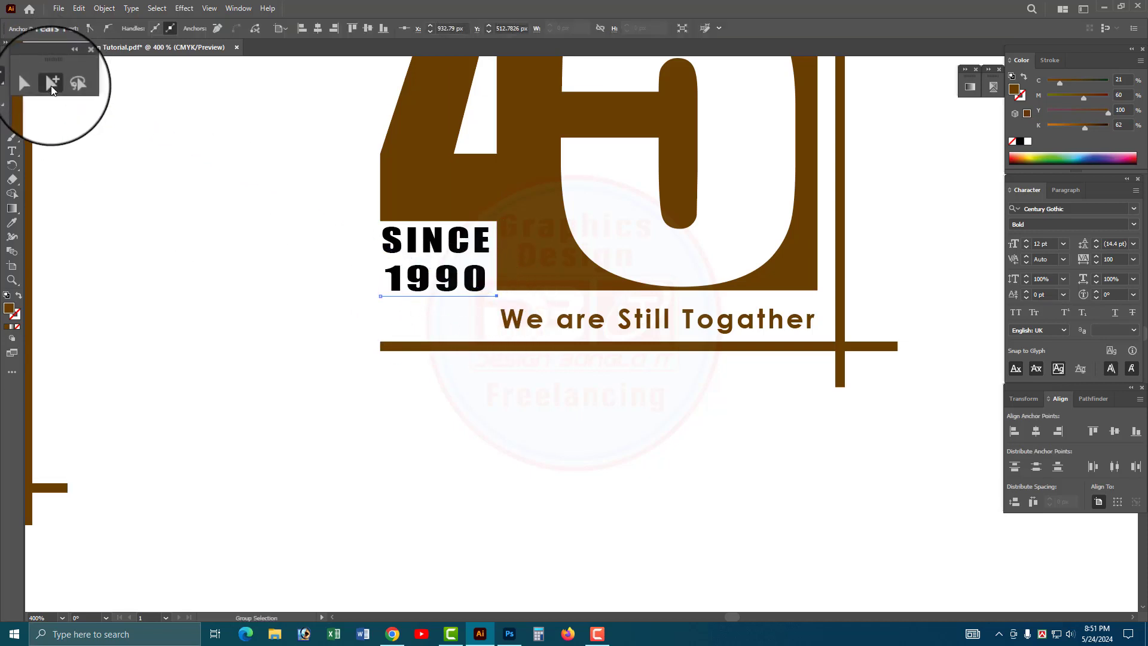
pyautogui.click(397, 305)
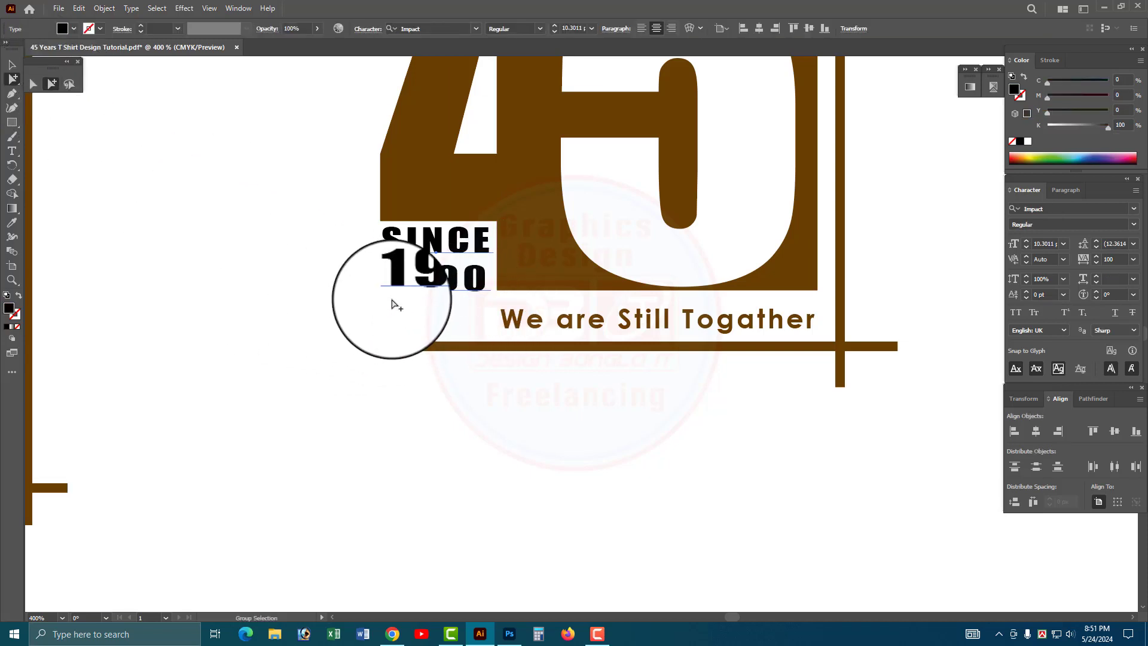
pyautogui.click(393, 304)
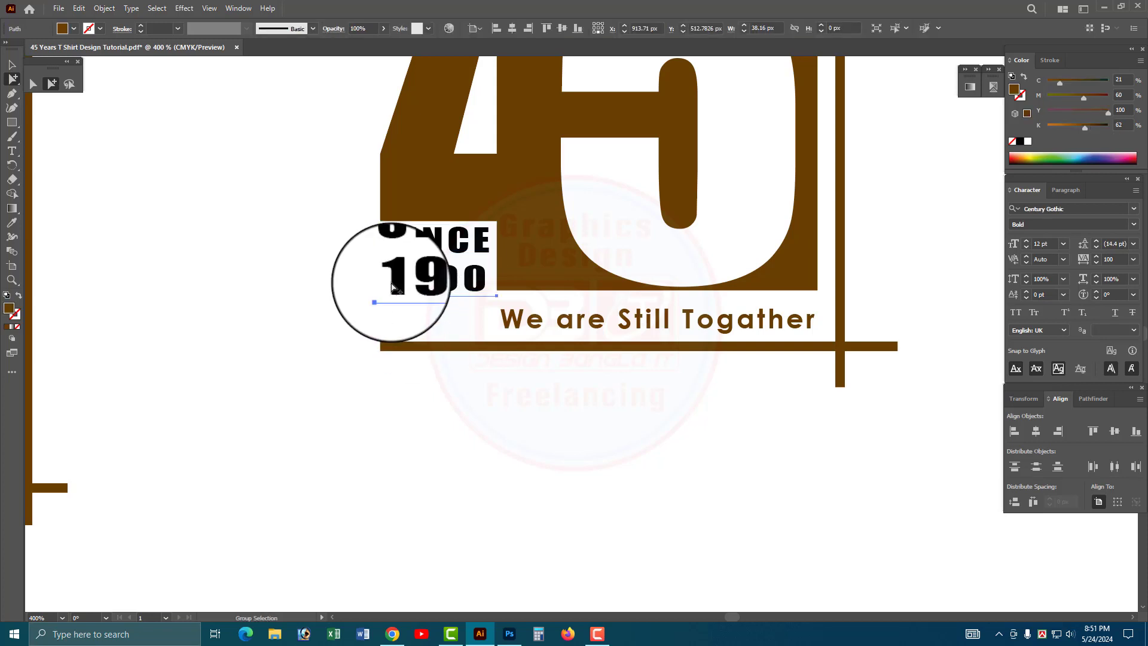
pyautogui.click(1024, 76)
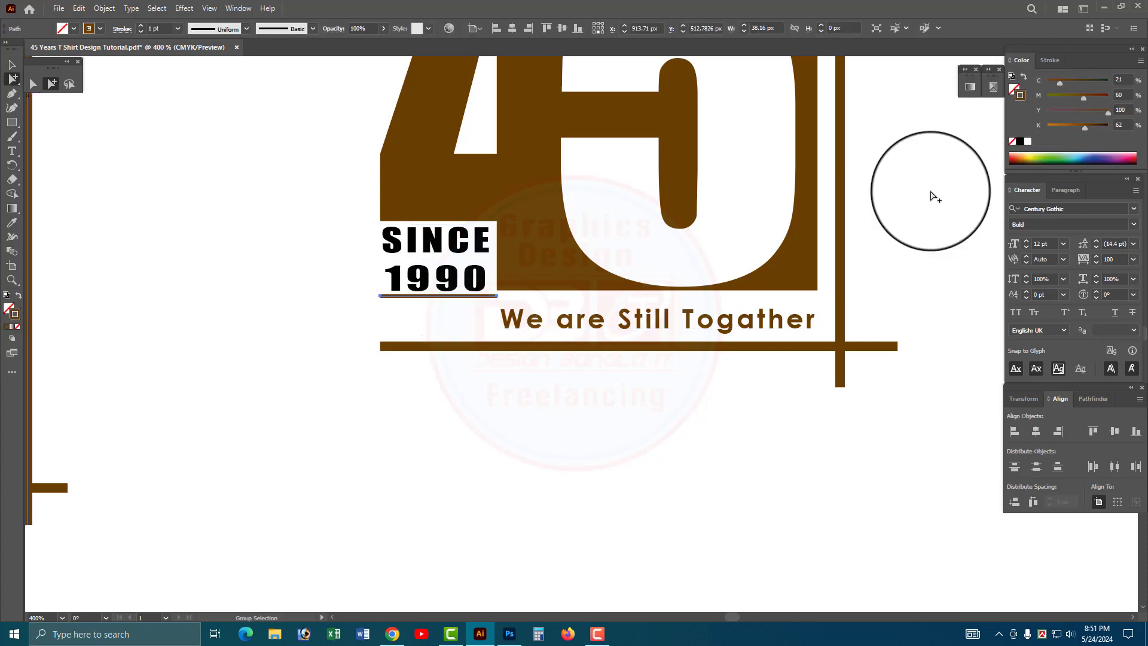
# Duplicate the short line downward into a stack of five and distribute them evenly, vertically, together with the thick horizontal line
pyautogui.click(509, 336)
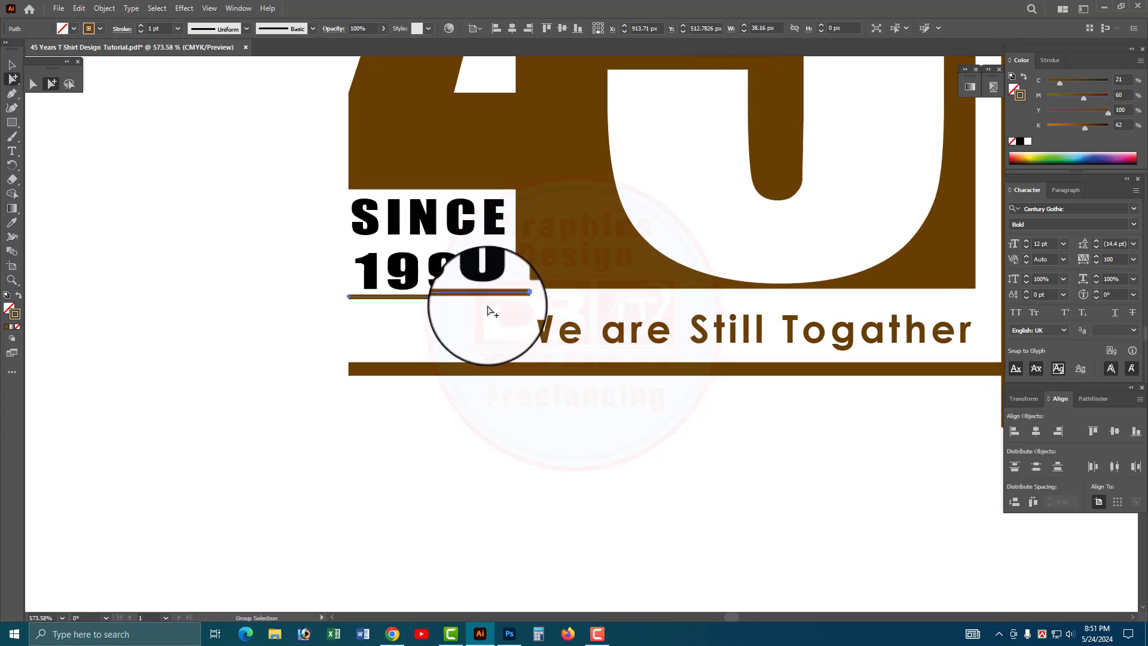
pyautogui.moveTo(485, 305); pyautogui.dragTo(486, 317)
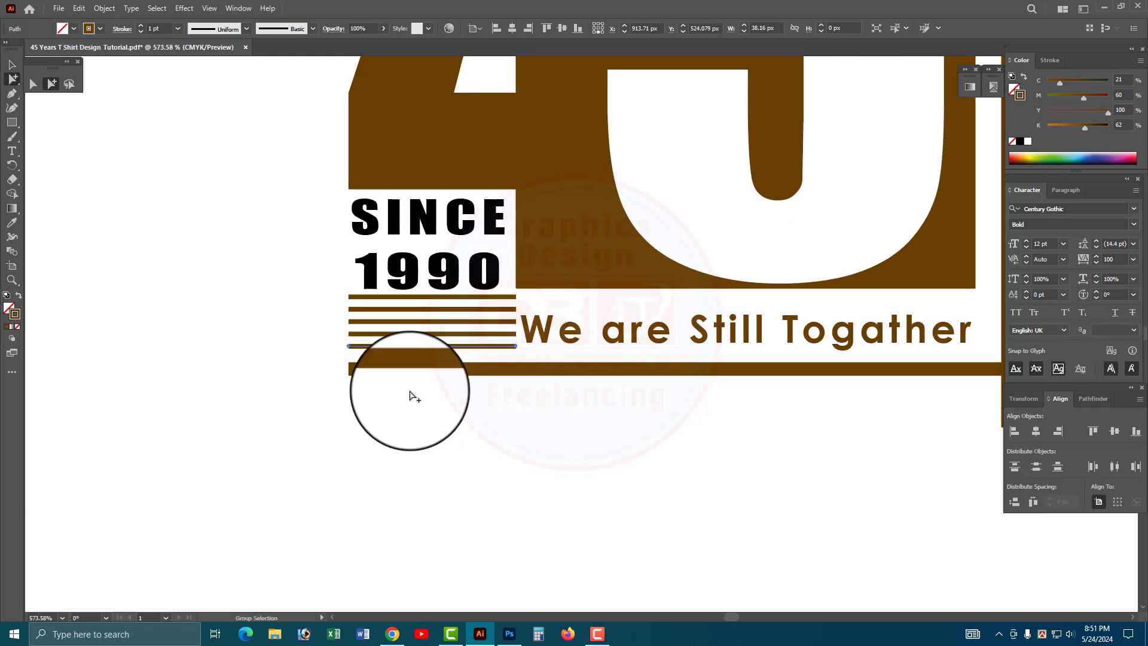
pyautogui.moveTo(405, 405); pyautogui.dragTo(362, 278)
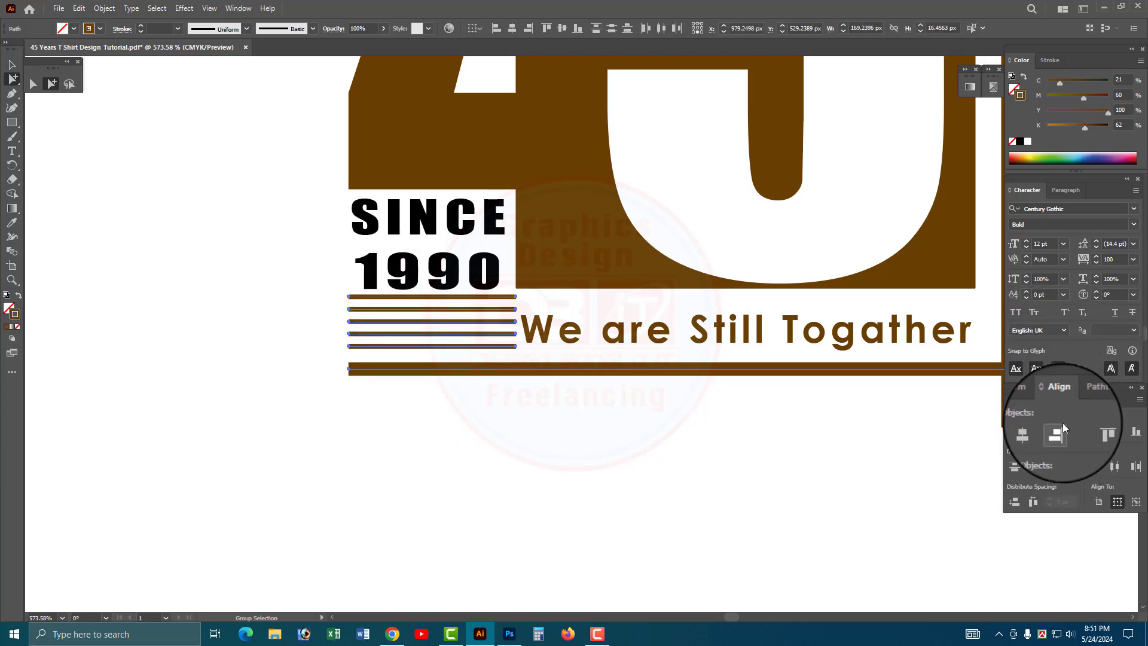
pyautogui.click(1059, 467)
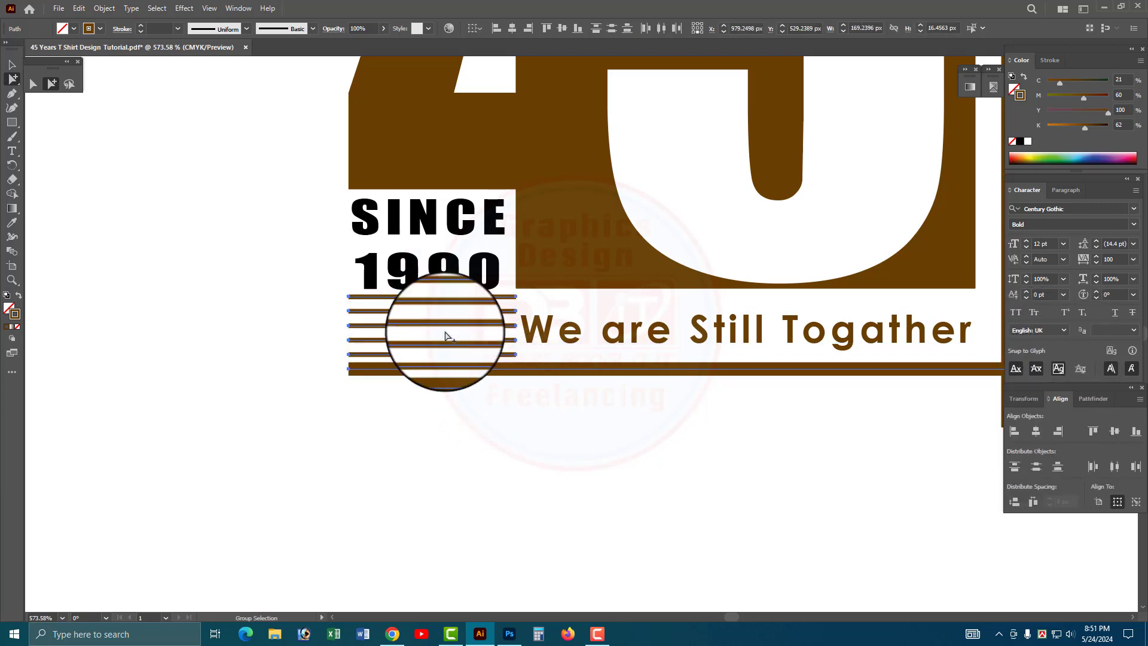
pyautogui.click(640, 405)
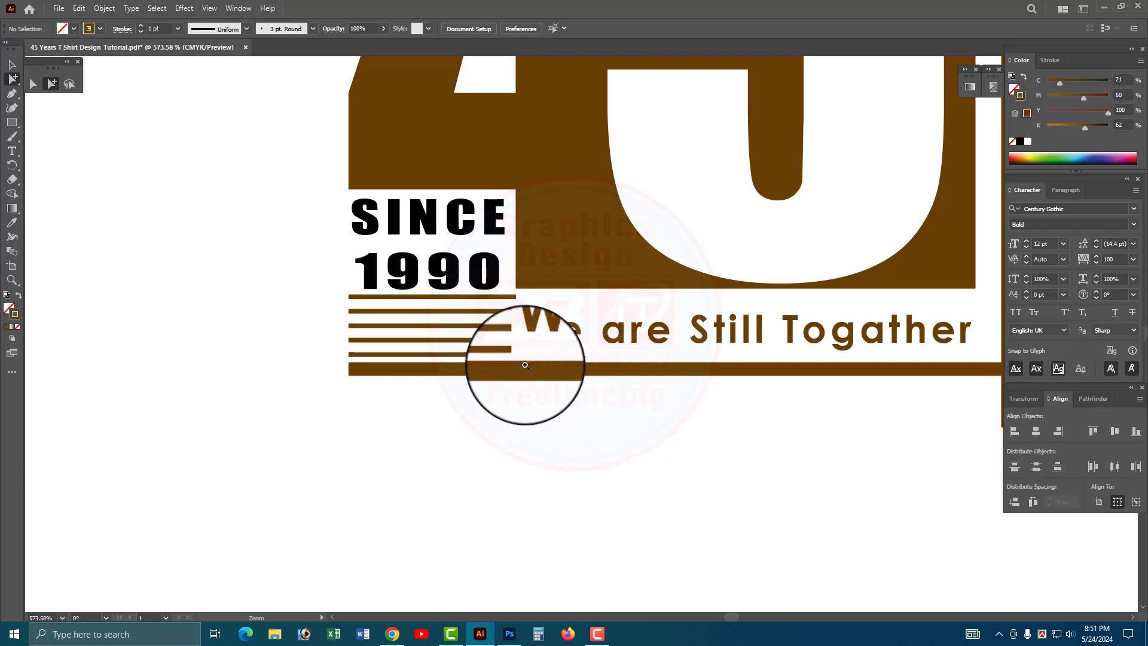
# Select the five short lines beneath 1990 and narrow them from the tagline side to about 35.6 px wide
pyautogui.moveTo(341, 299); pyautogui.dragTo(482, 359)
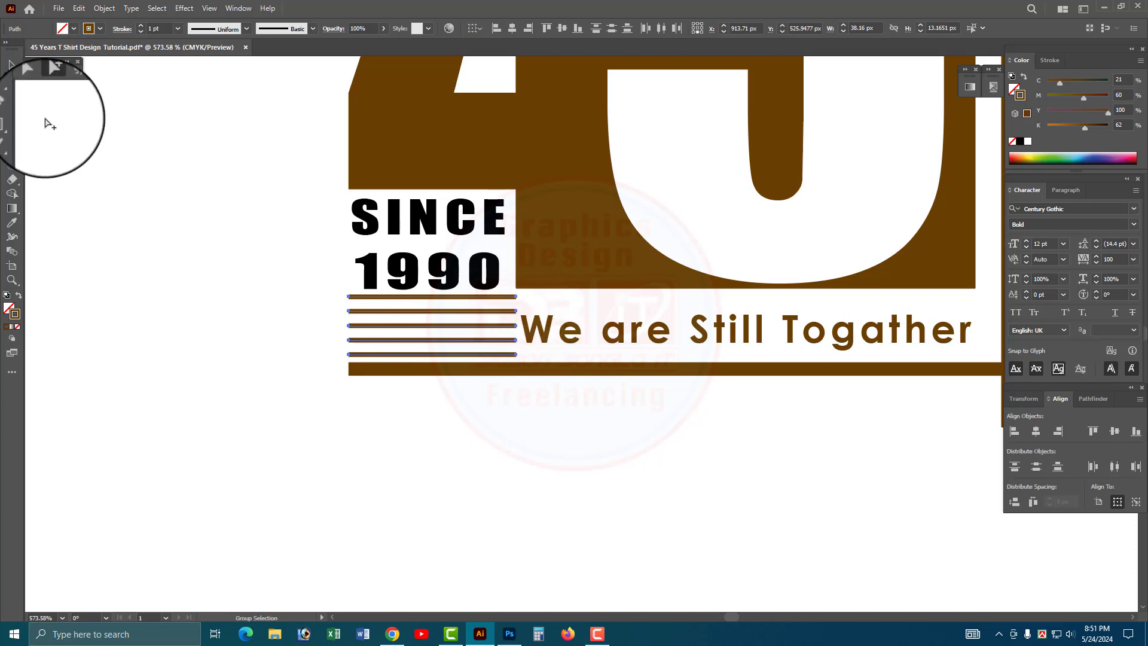
pyautogui.click(12, 64)
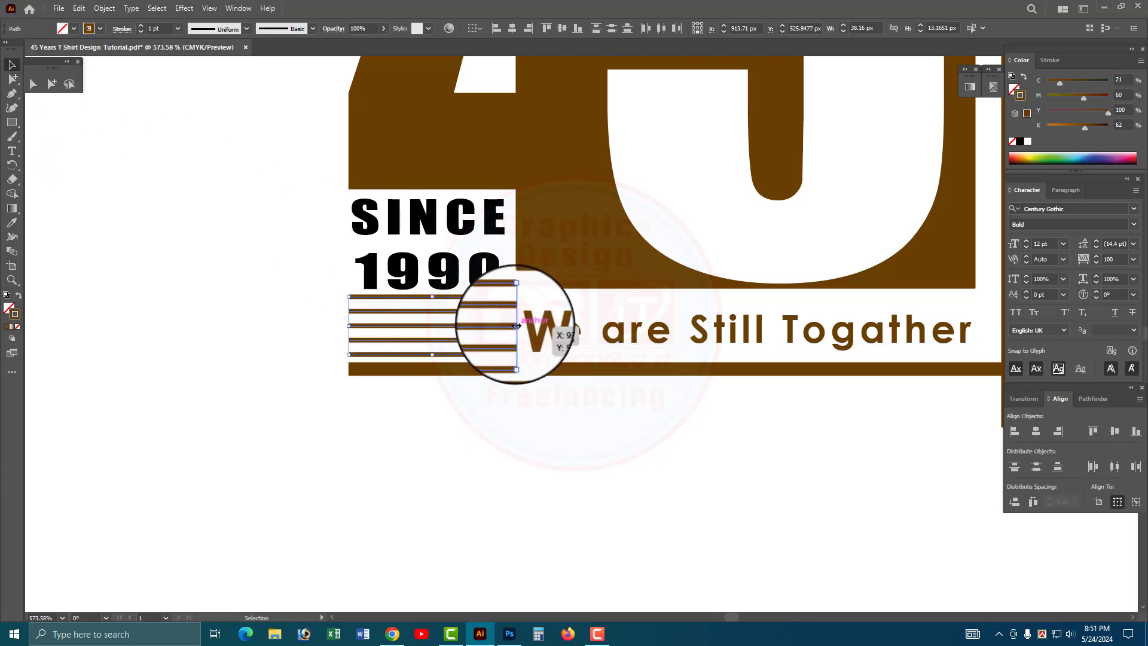
pyautogui.moveTo(517, 326); pyautogui.dragTo(498, 245)
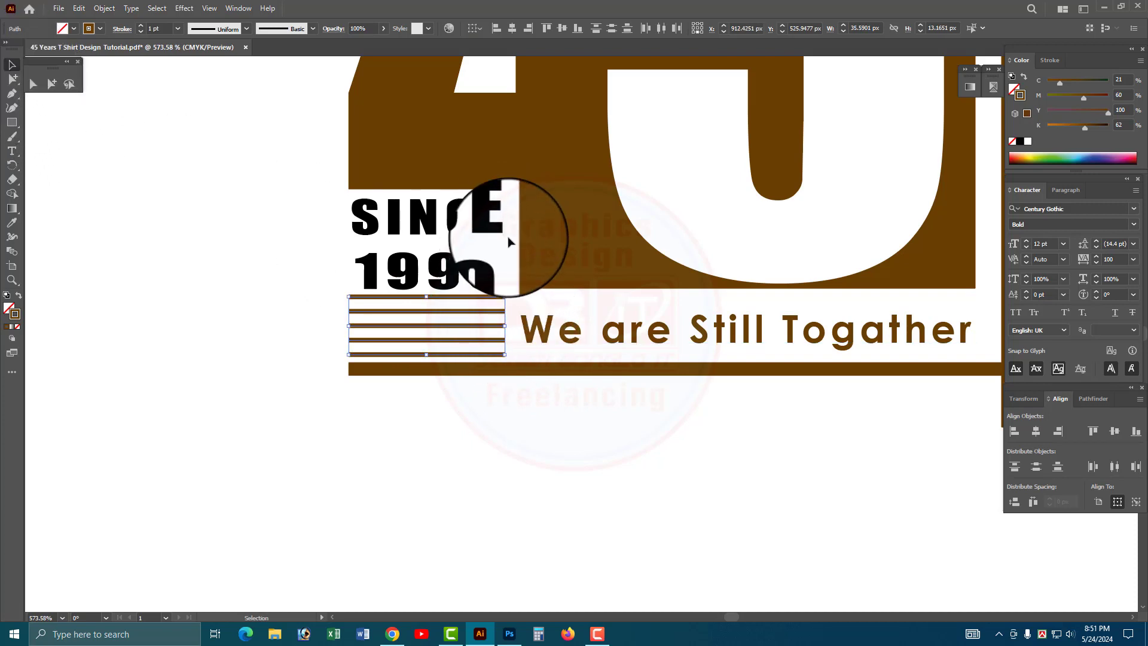
# Stretch the tagline slightly so it starts at the inner edge of the notch and ends at the 45's outer edge
pyautogui.click(523, 346)
pyautogui.moveTo(513, 328)
pyautogui.mouseDown()
pyautogui.moveTo(523, 266)
pyautogui.moveTo(522, 322)
pyautogui.mouseUp()
pyautogui.hotkey('ctrl', '-')
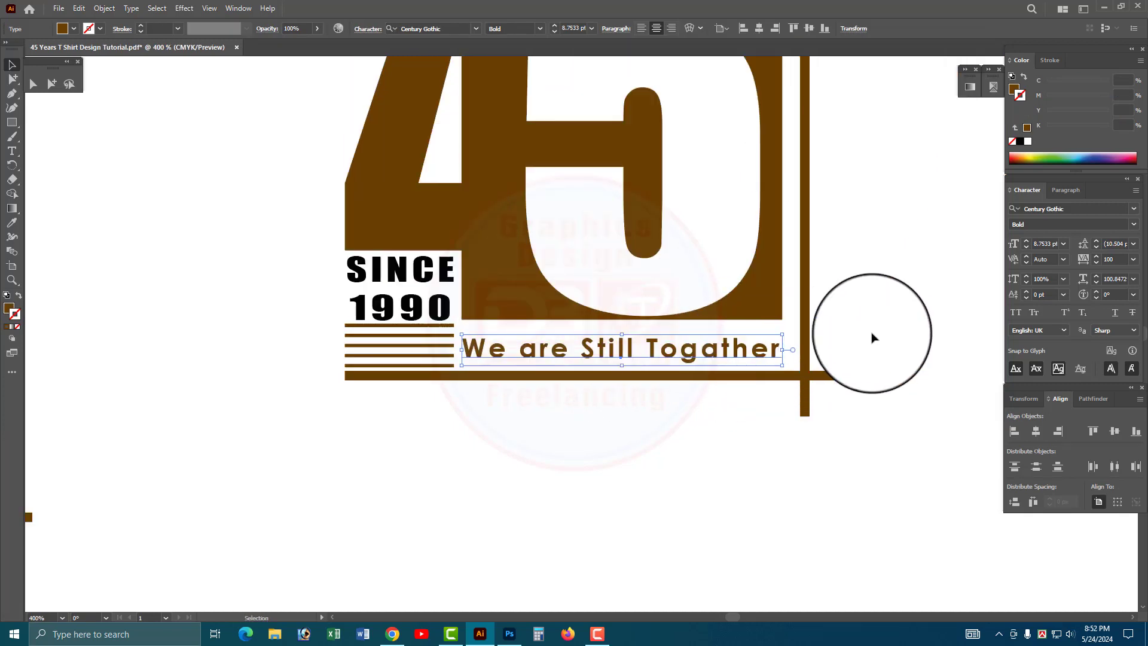
# Increase the tagline's height to about 10.3 pt, keeping its width under the 45, and centre it above the horizontal line
pyautogui.click(874, 335)
pyautogui.moveTo(665, 354); pyautogui.dragTo(668, 352)
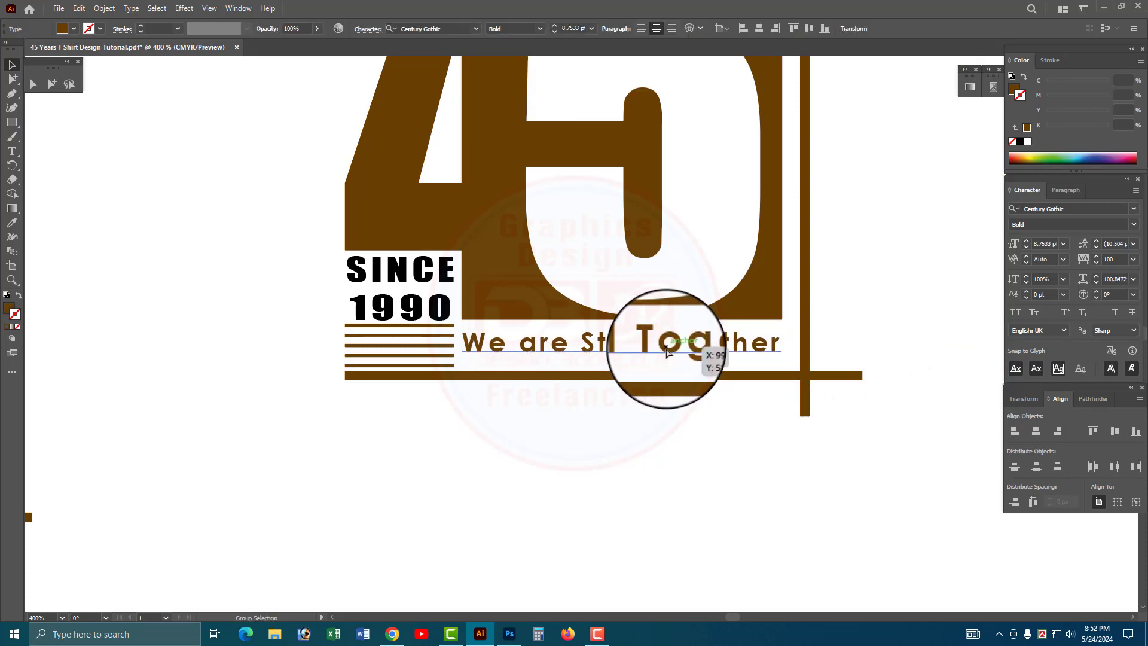
pyautogui.moveTo(622, 329); pyautogui.dragTo(622, 329)
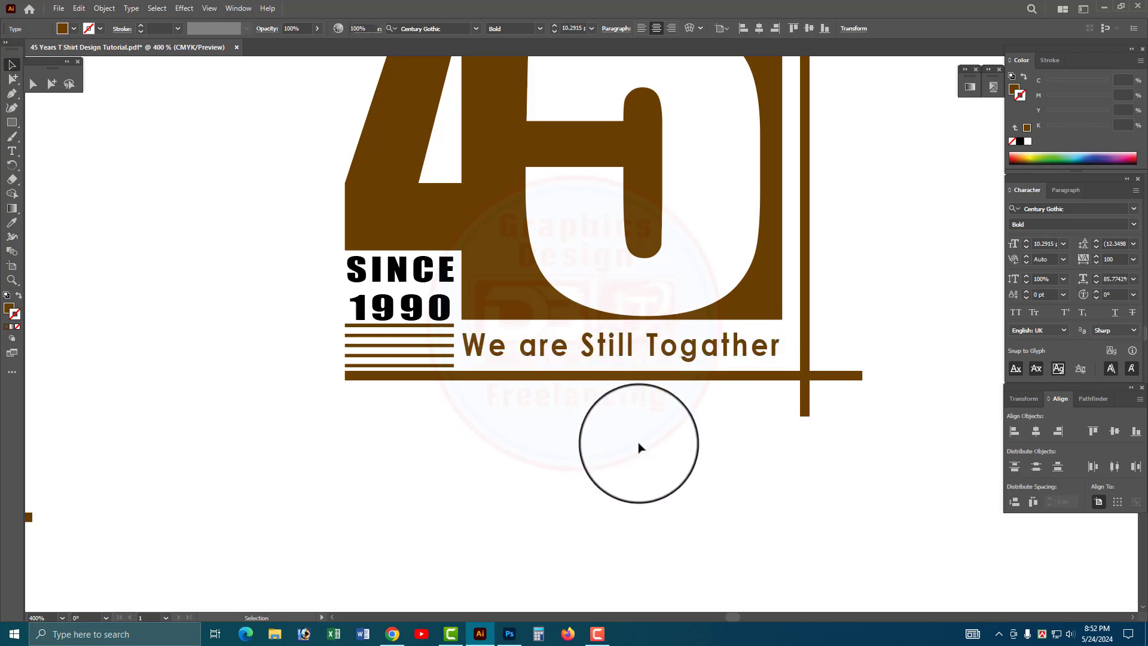
pyautogui.click(639, 448)
# Recolour the YEARS text red with C 0, M 100, Y 100, K 0
pyautogui.press('z')
pyautogui.keyDown('alt'); pyautogui.click(734, 374); pyautogui.keyUp('alt')
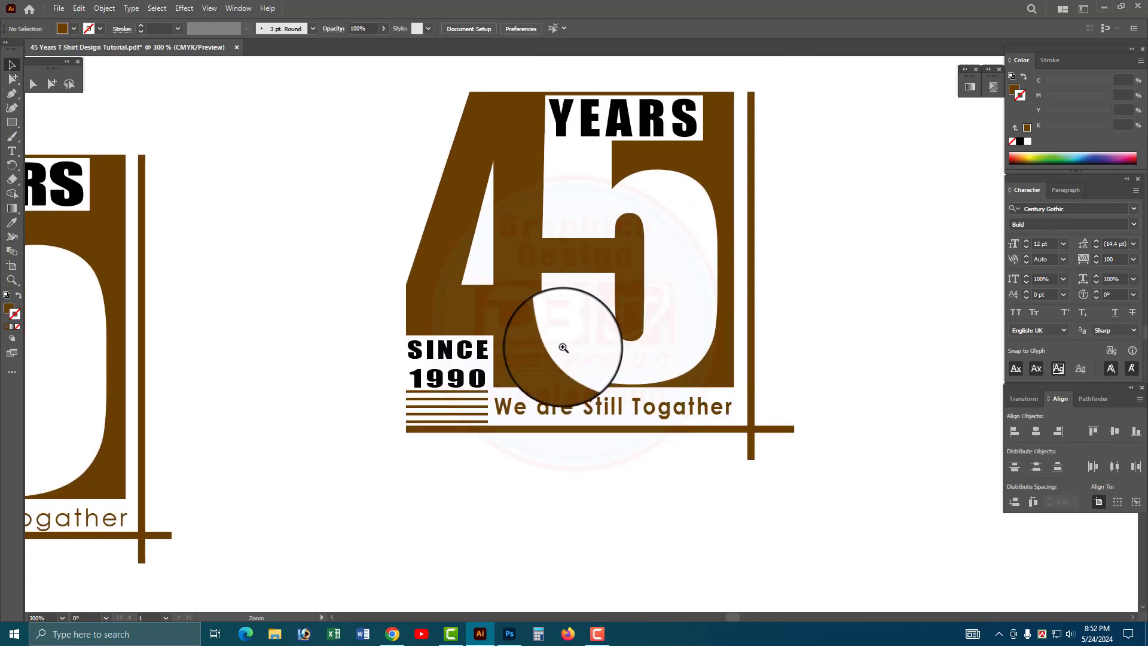
pyautogui.press('a')
pyautogui.click(460, 357)
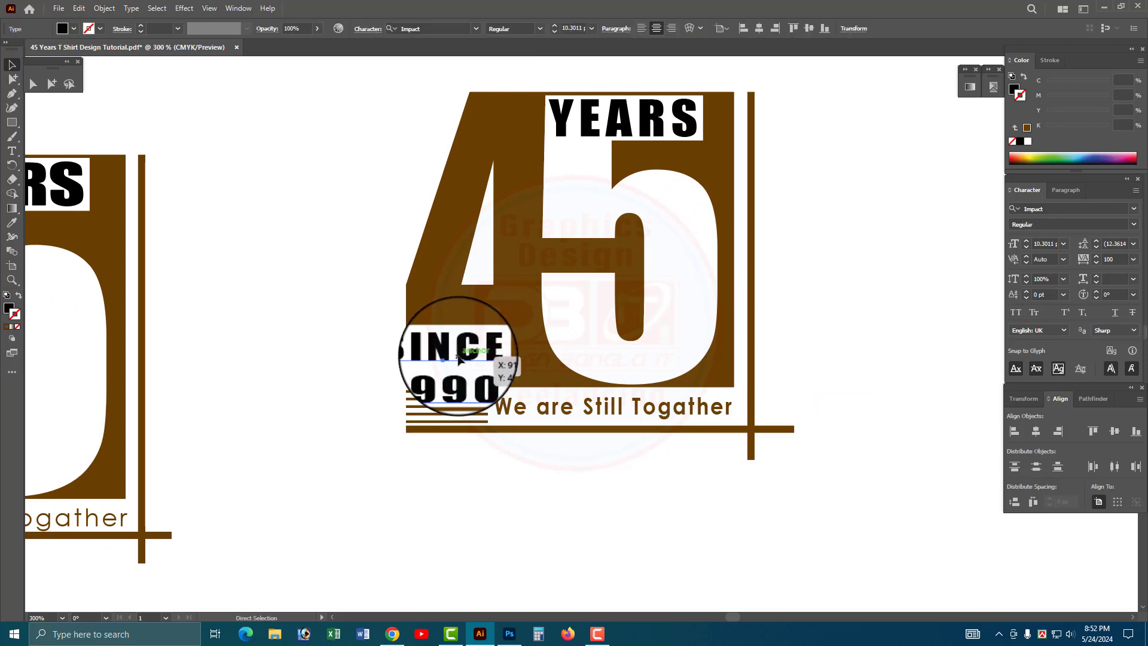
pyautogui.press('v')
pyautogui.click(661, 145)
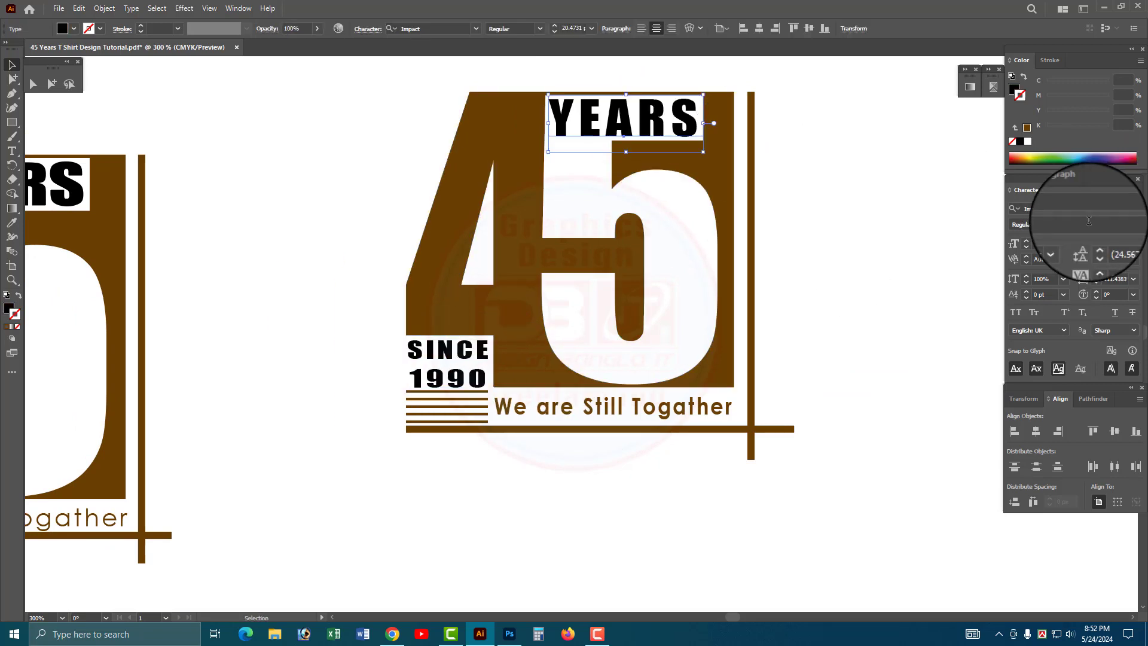
pyautogui.click(1016, 91)
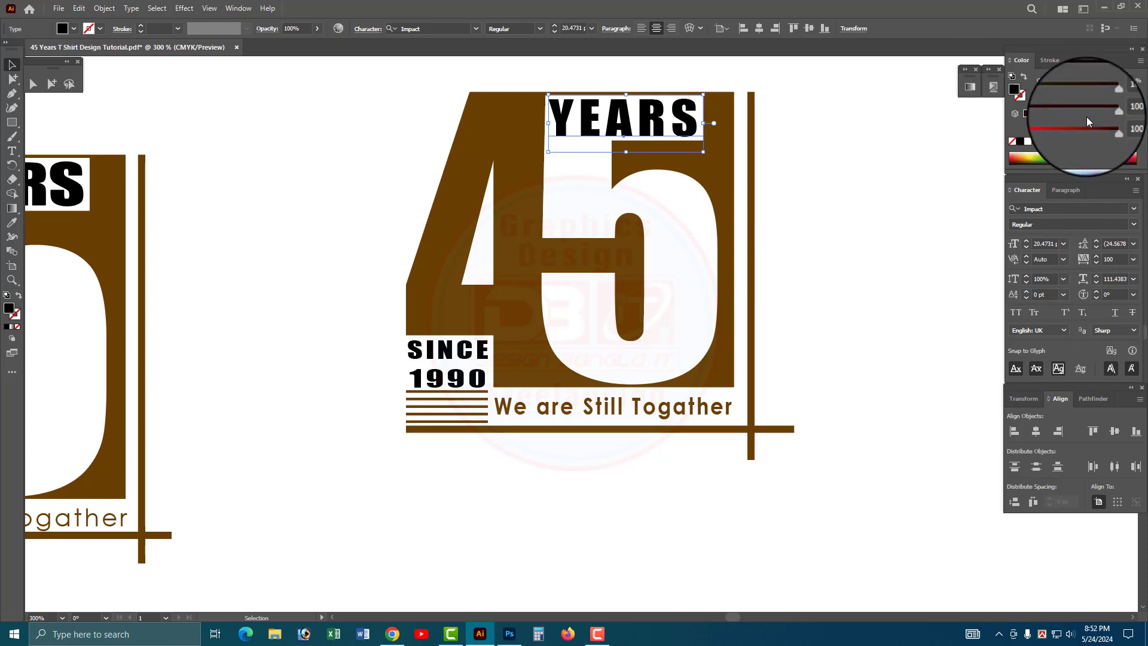
pyautogui.moveTo(1065, 128); pyautogui.dragTo(1071, 127)
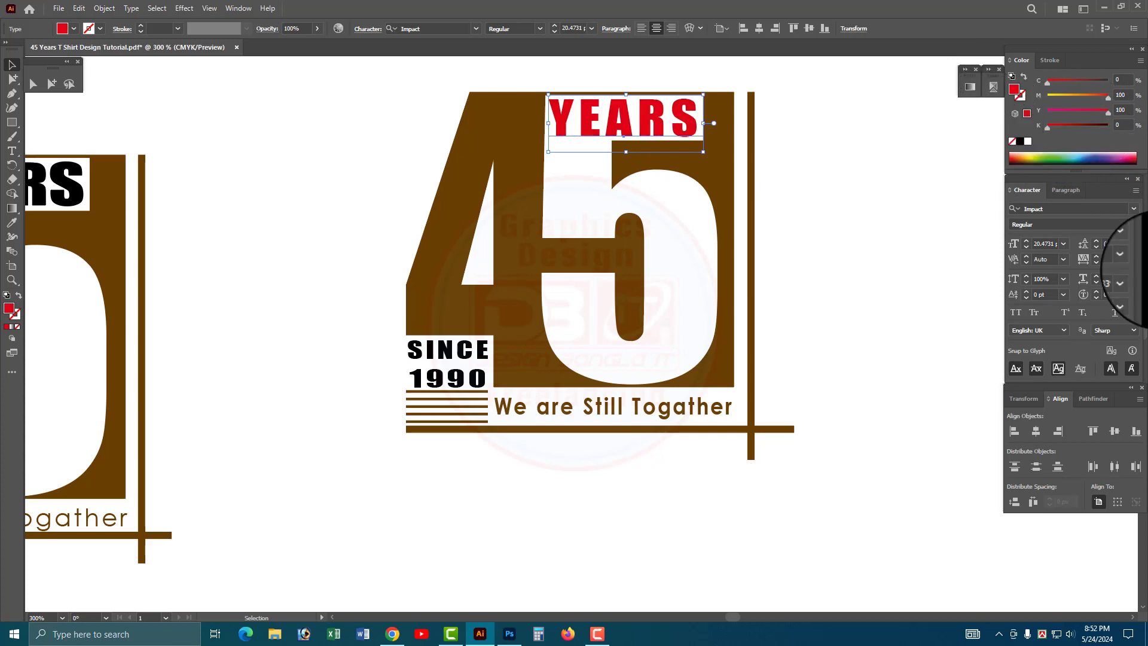
# Recolour the SINCE 1990 text with the same red, C 0, M 100, Y 100, K 0
pyautogui.click(454, 362)
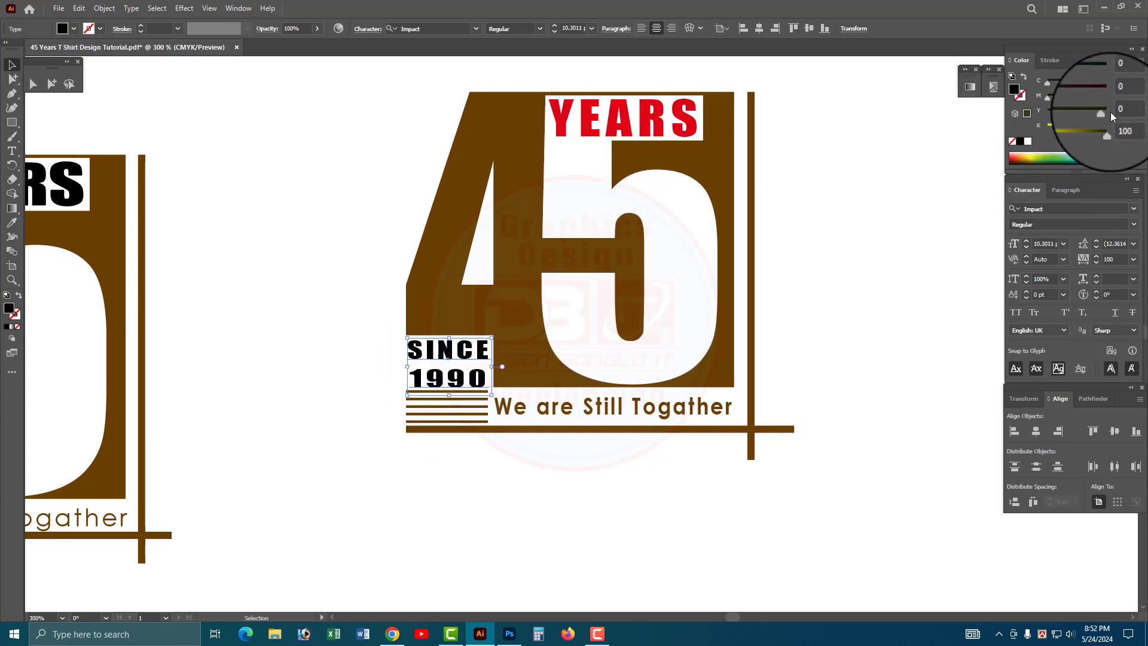
pyautogui.click(1012, 158)
pyautogui.click(875, 321)
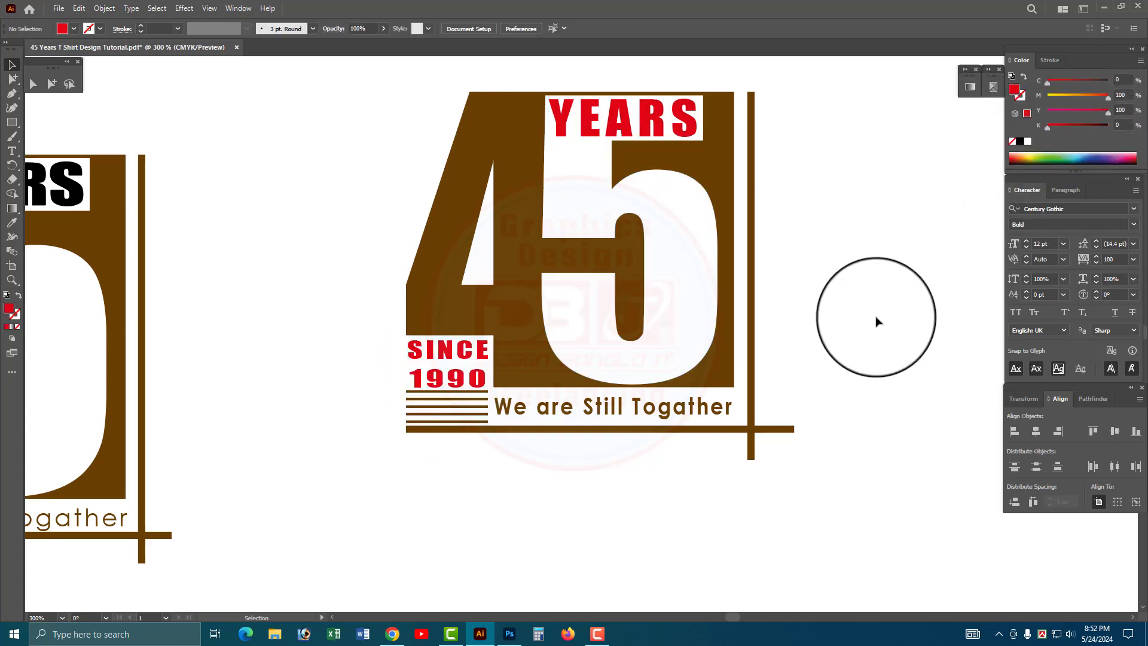
# Select all parts of the recreated 45 YEARS design and group them
pyautogui.scroll(-2, 688, 347)
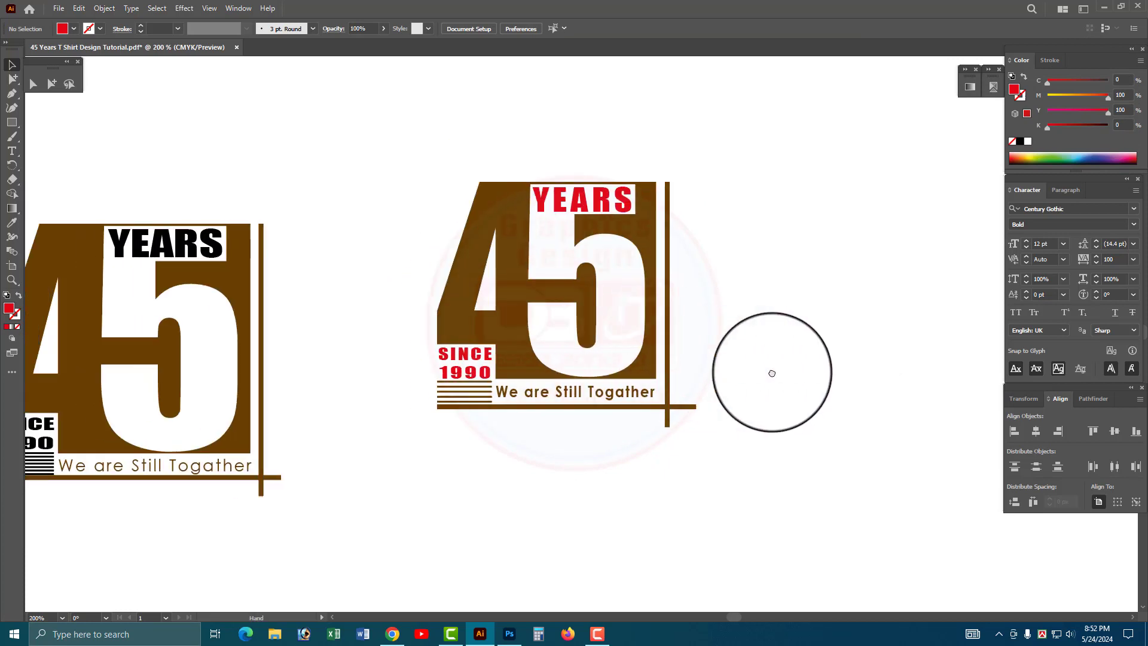
pyautogui.moveTo(755, 483); pyautogui.dragTo(493, 107)
pyautogui.hotkey('ctrl', 'g')
pyautogui.press('v')
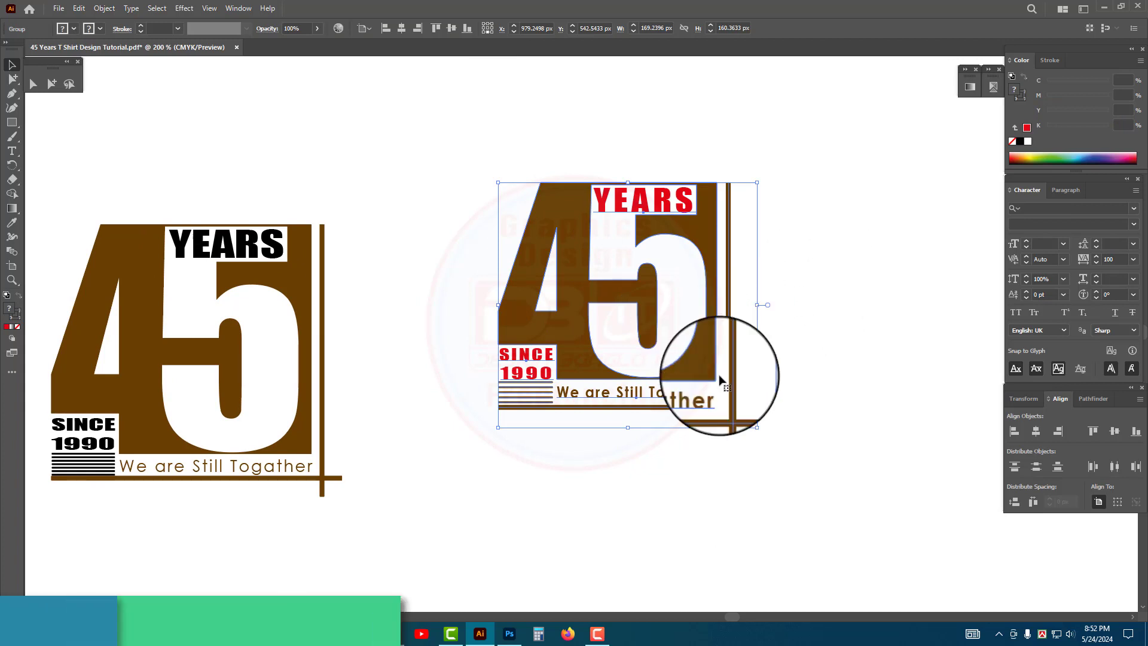
pyautogui.hotkey('ctrl', 'shift', 'a')
# Shorten the thick horizontal line by moving its outer end anchor inward toward the vertical line with Direct Selection
pyautogui.click(34, 86)
pyautogui.scroll(3, 692, 423)
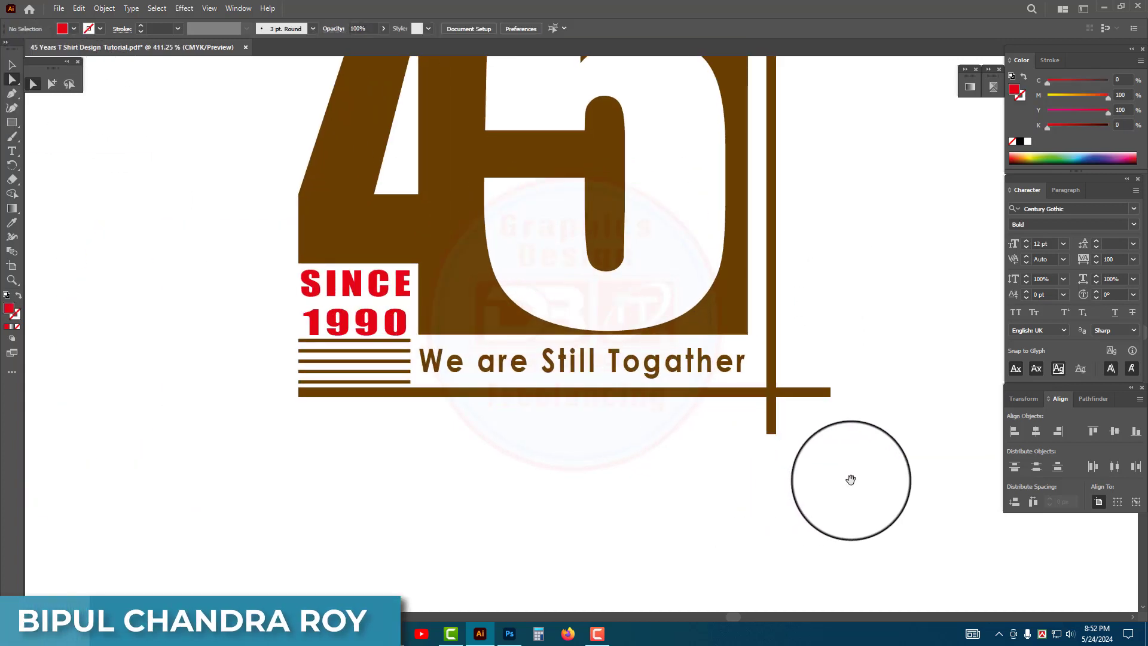
pyautogui.moveTo(800, 329); pyautogui.dragTo(780, 324)
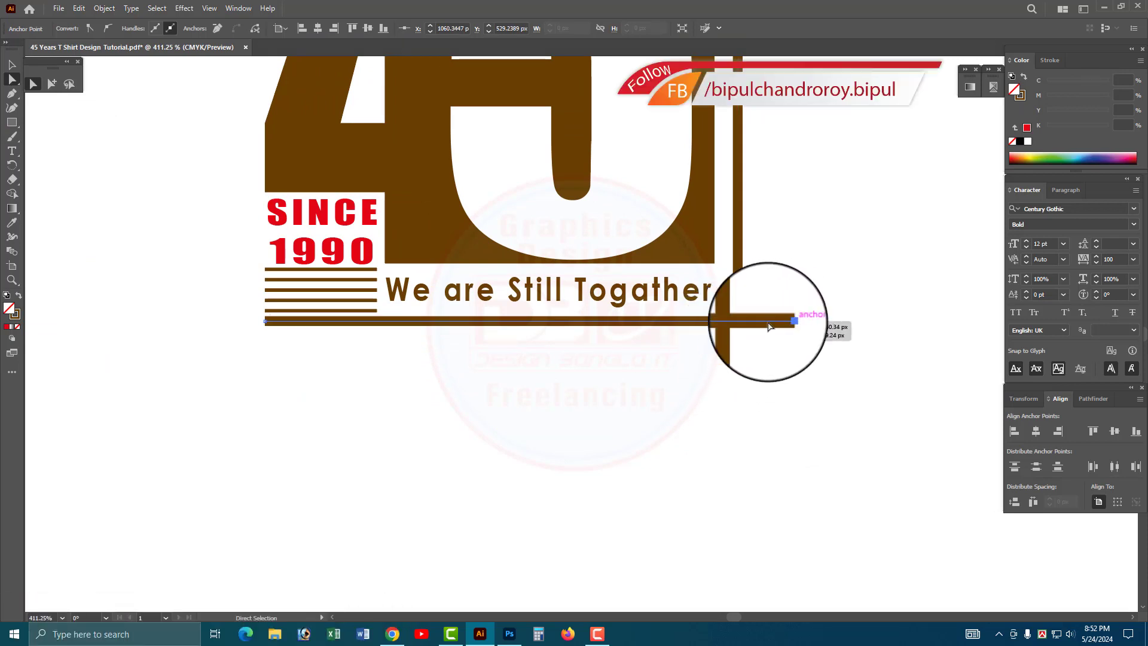
pyautogui.hotkey('ctrl', 'shift', 'a')
pyautogui.press('z')
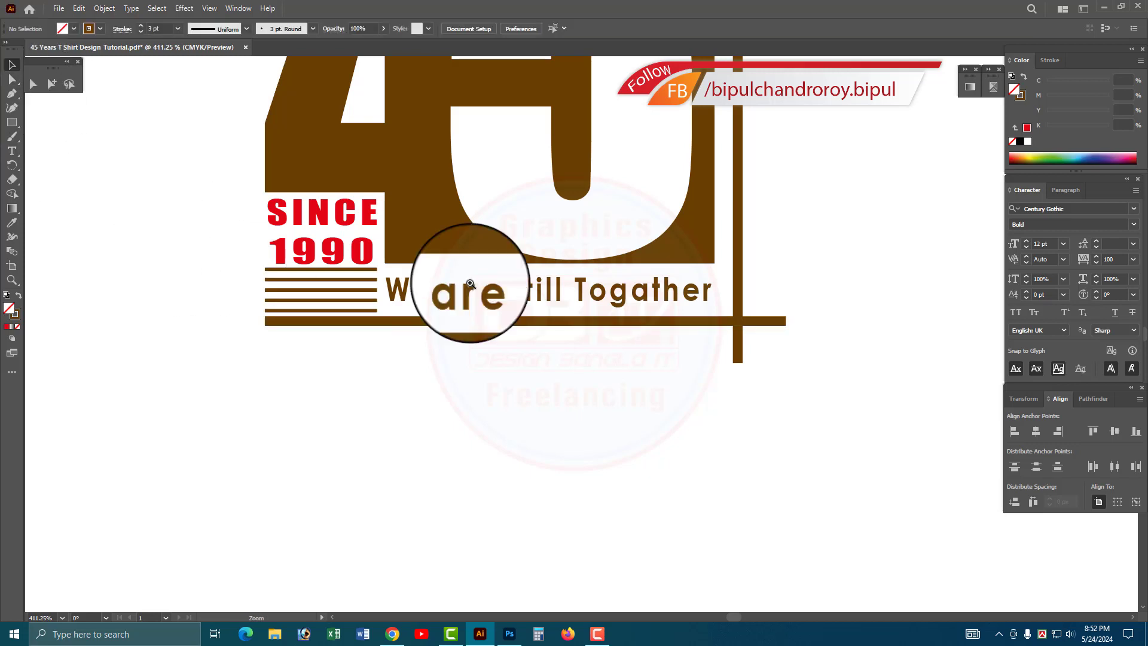
# Select the finished design group, then bring up the T-shirt mockup in Photoshop beside the Illustrator document
pyautogui.keyDown('alt'); pyautogui.click(552, 251); pyautogui.keyUp('alt')
pyautogui.keyDown('alt'); pyautogui.click(566, 264); pyautogui.keyUp('alt')
pyautogui.scroll(-1, 684, 317)
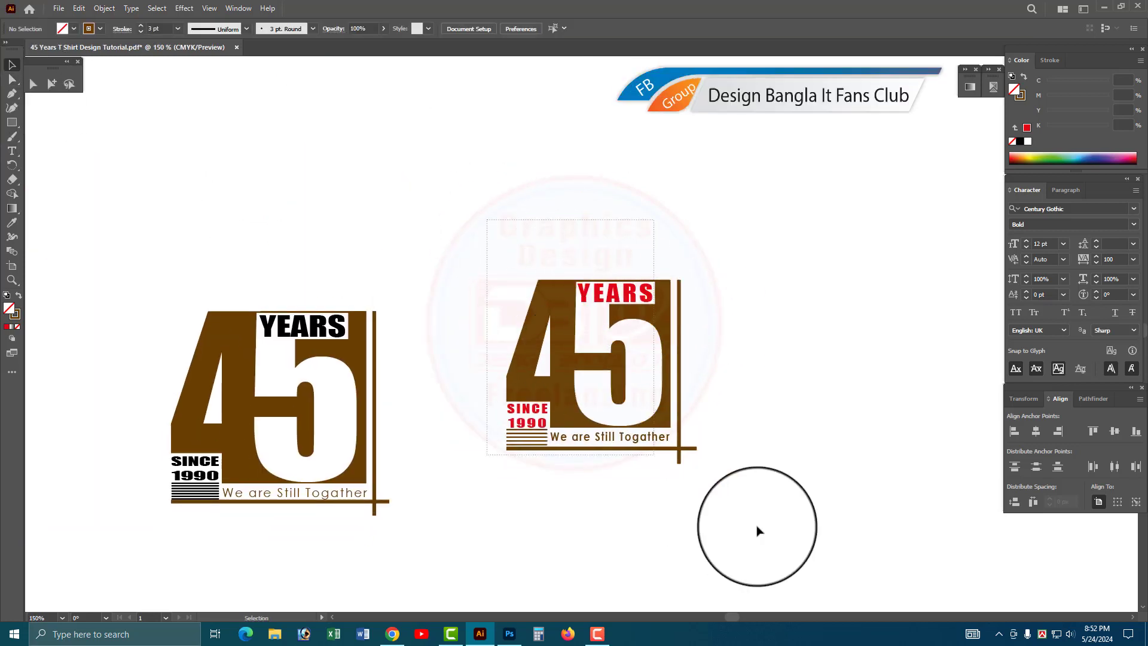
pyautogui.hotkey('ctrl', 'z')
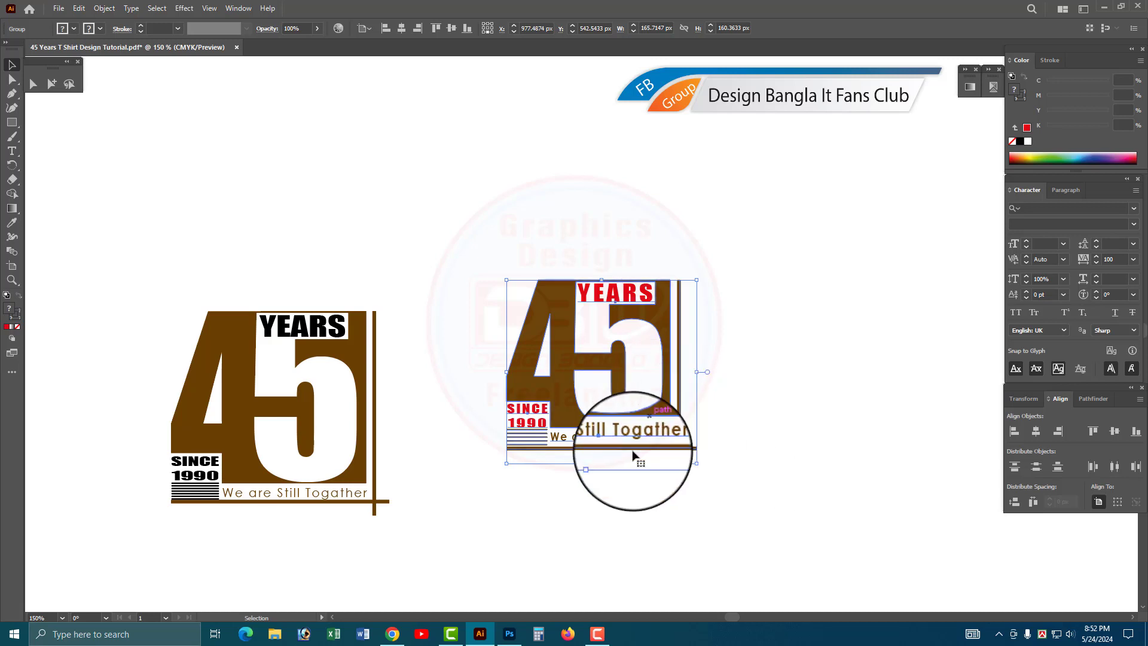
pyautogui.click(509, 635)
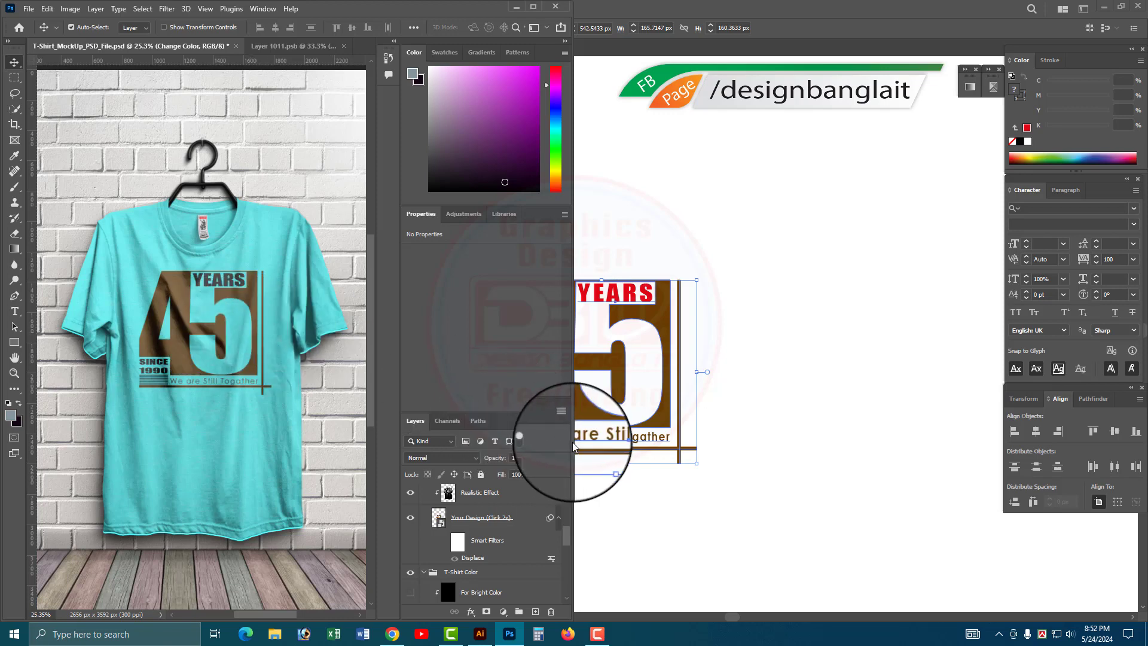
pyautogui.click(770, 353)
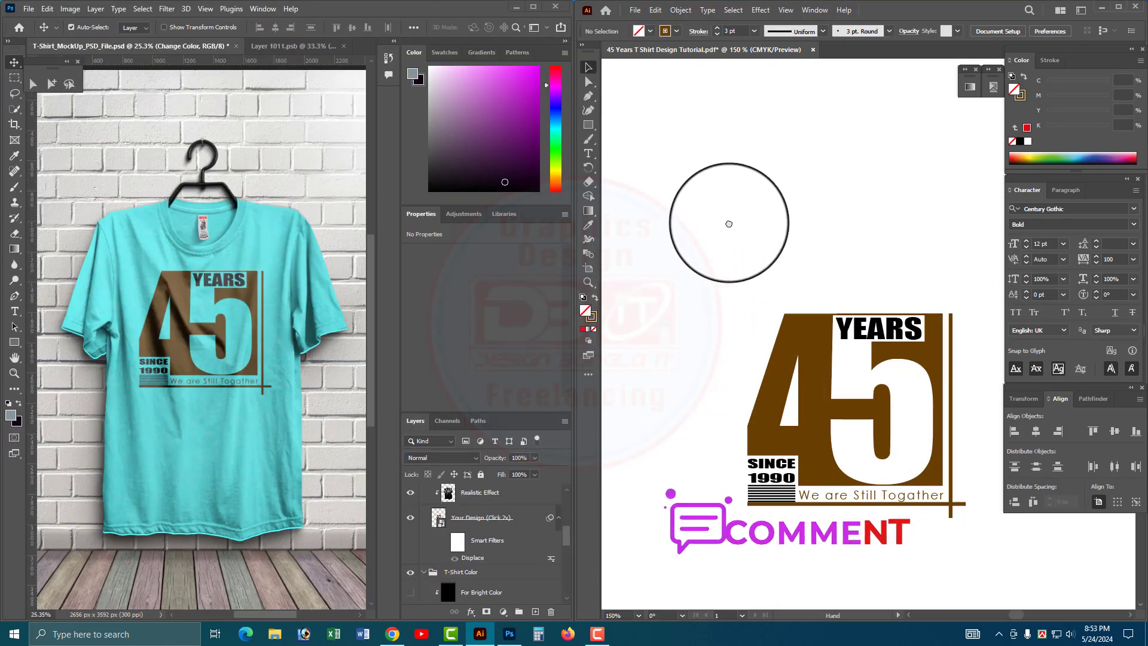
# Select the complete 45 YEARS design group in Illustrator
pyautogui.moveTo(731, 223); pyautogui.dragTo(677, 150)
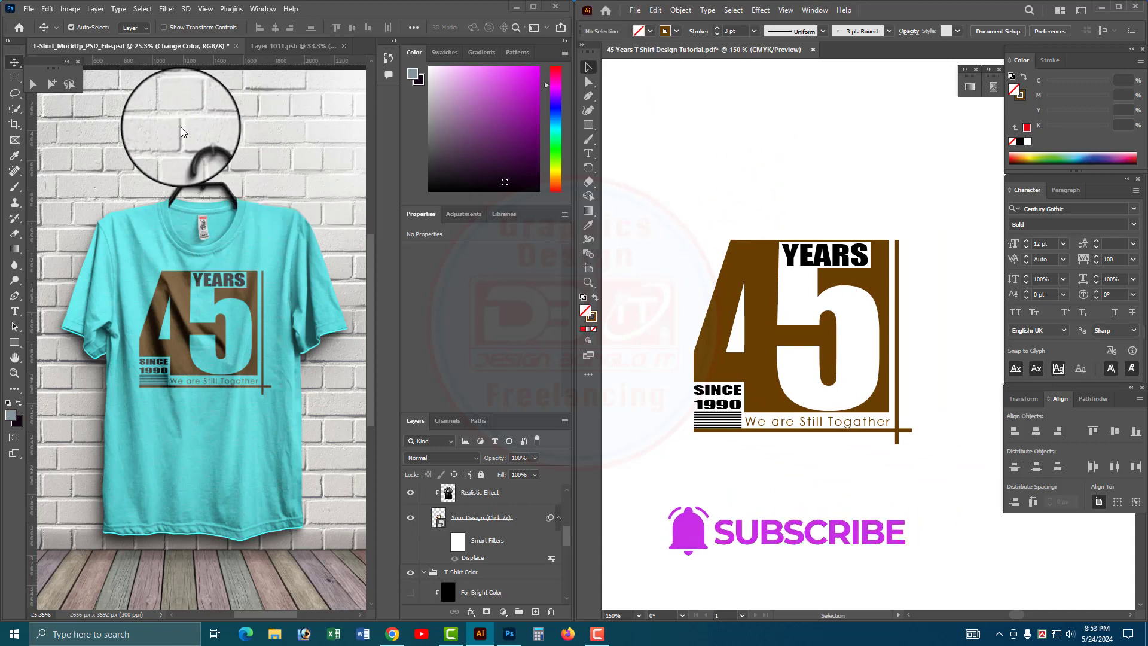
pyautogui.click(263, 198)
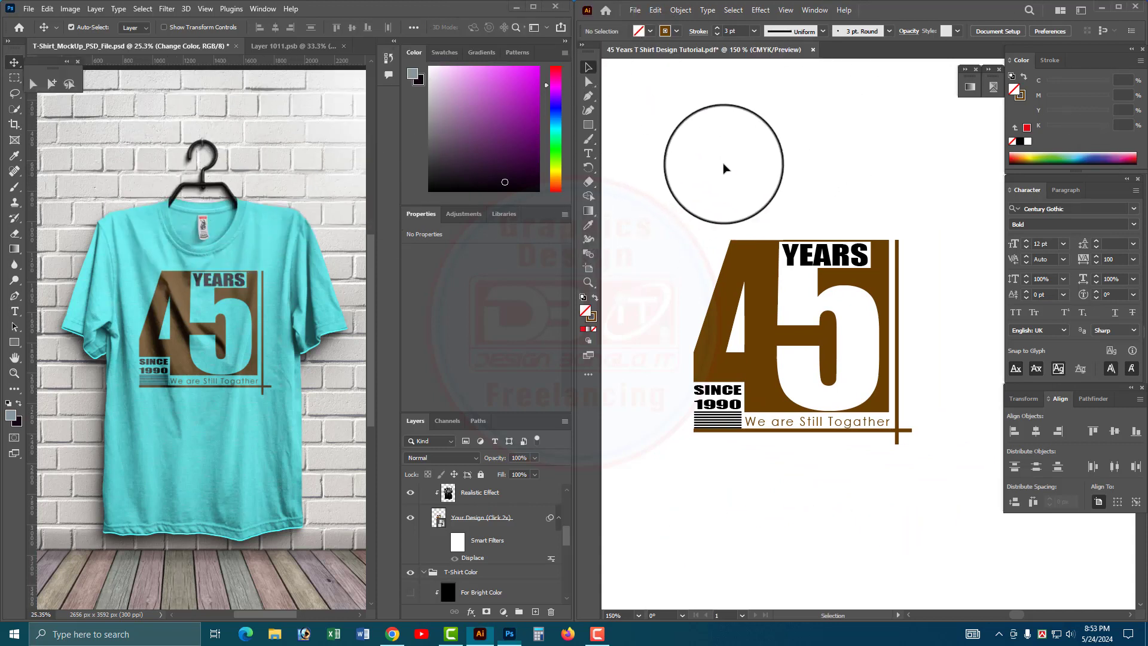
pyautogui.moveTo(691, 183); pyautogui.dragTo(902, 451)
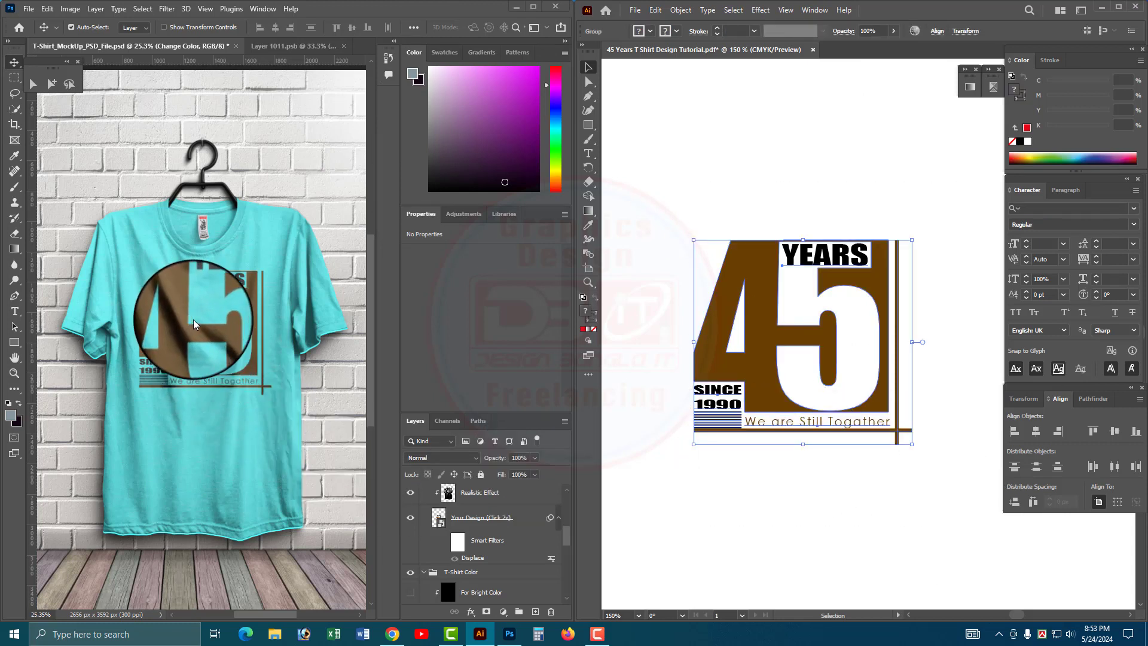
# In Photoshop, close Layer 1011.psb and the T-shirt mockup without saving, then reopen T-Shirt_MockUp_PSD_File.psd
pyautogui.click(292, 46)
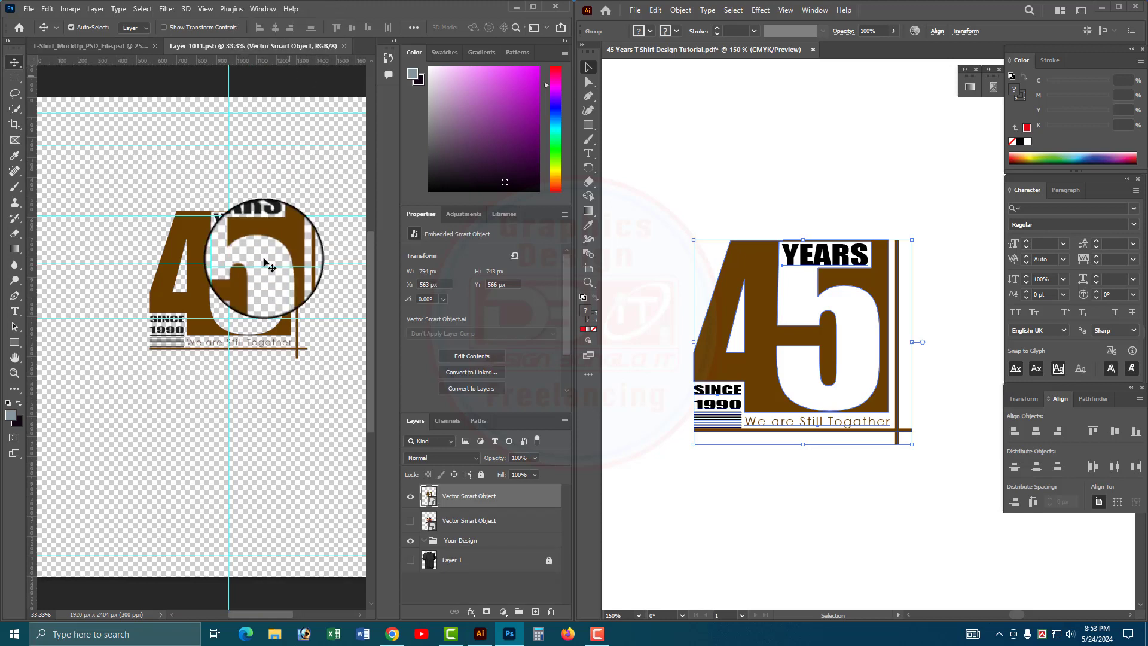
pyautogui.hotkey('ctrl', 'w')
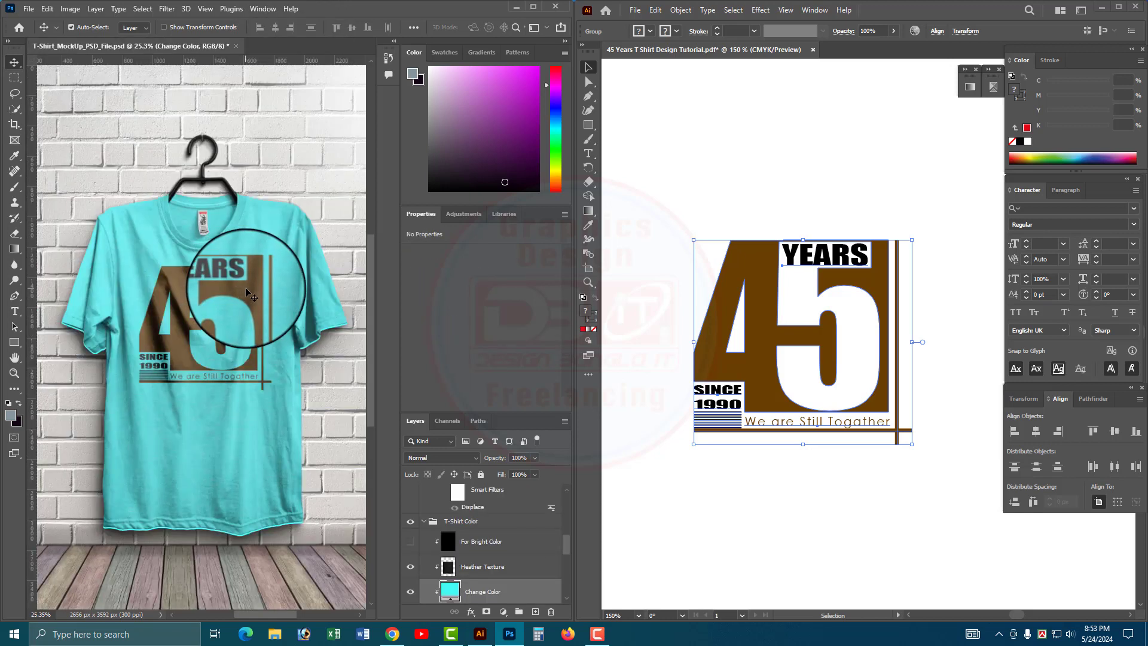
pyautogui.hotkey('ctrl', 'w')
pyautogui.click(566, 227)
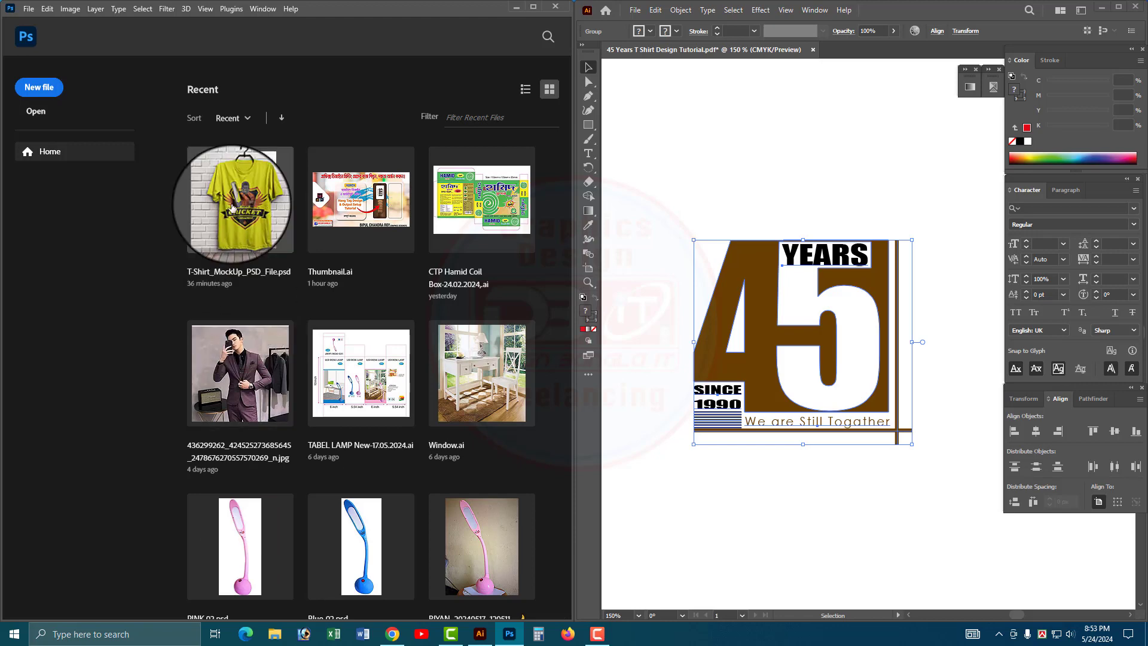
pyautogui.click(232, 207)
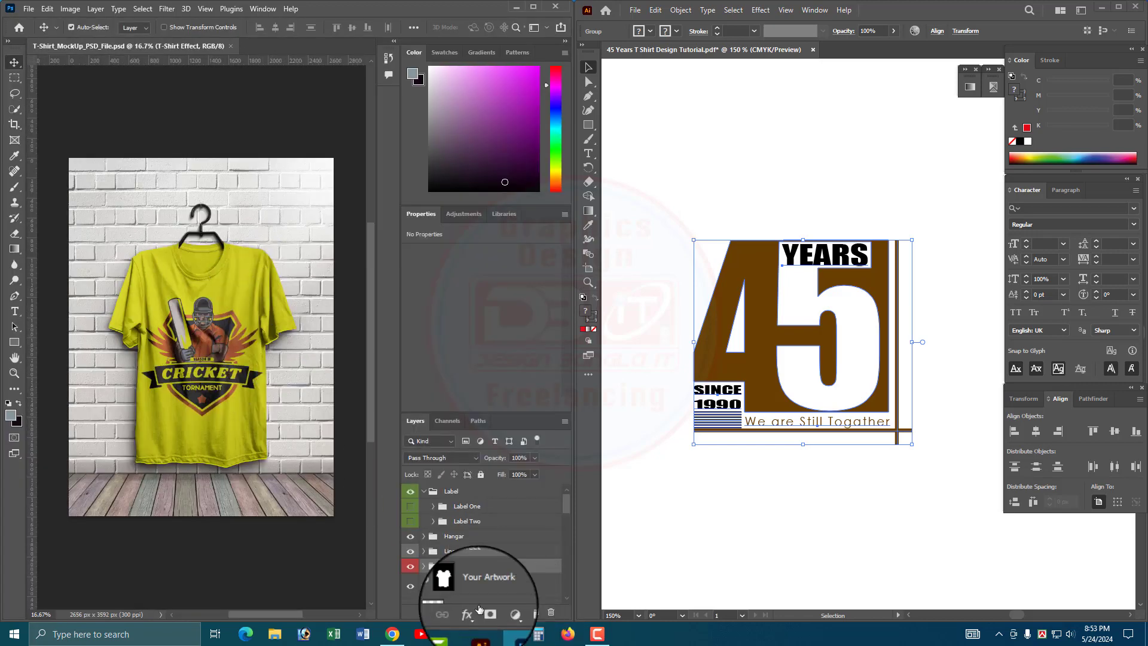
# Show the Label One group in the mockup, and check the T-Shirt Effect and Your Artwork groups by toggling their visibility
pyautogui.click(411, 567)
pyautogui.click(410, 568)
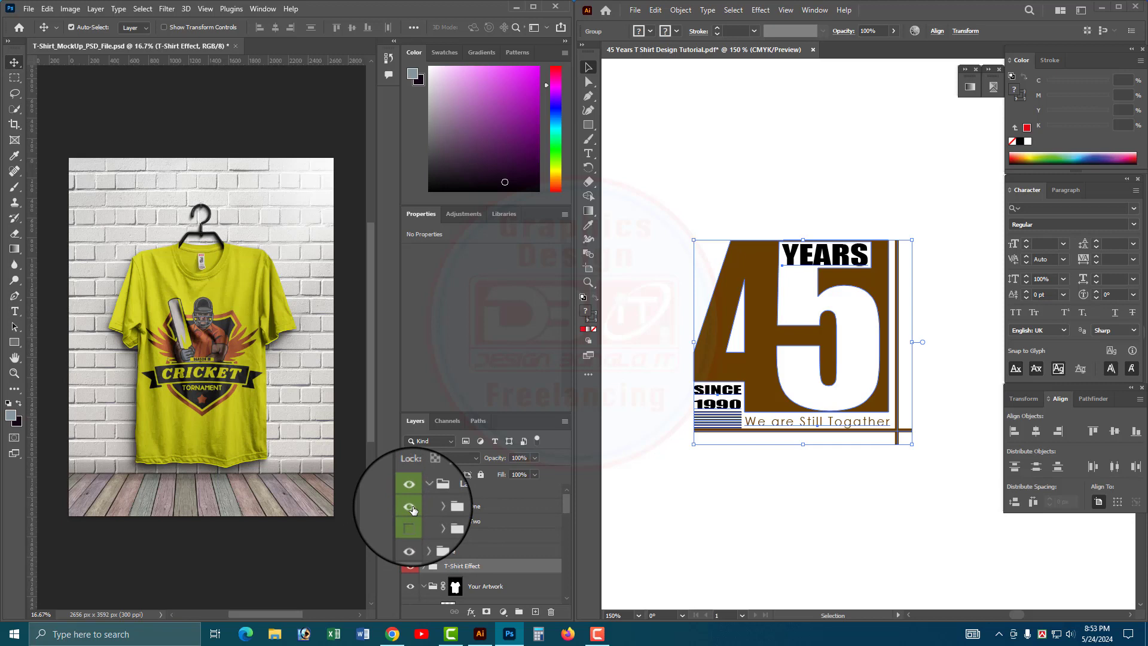
pyautogui.scroll(-2, 414, 521)
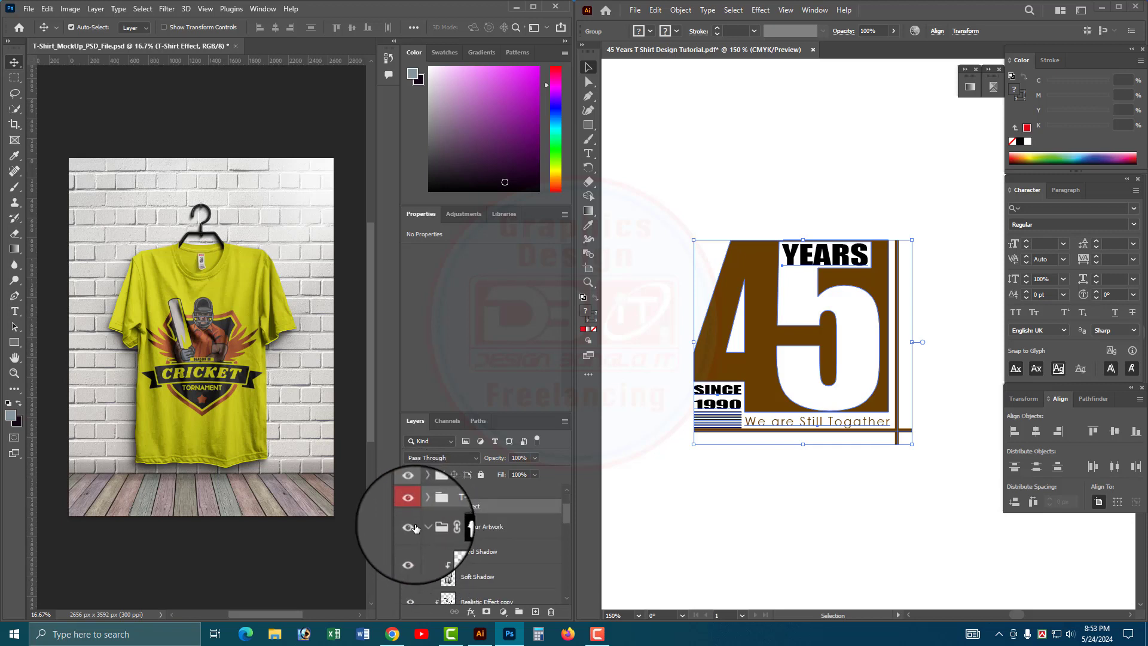
pyautogui.click(410, 528)
pyautogui.click(410, 528)
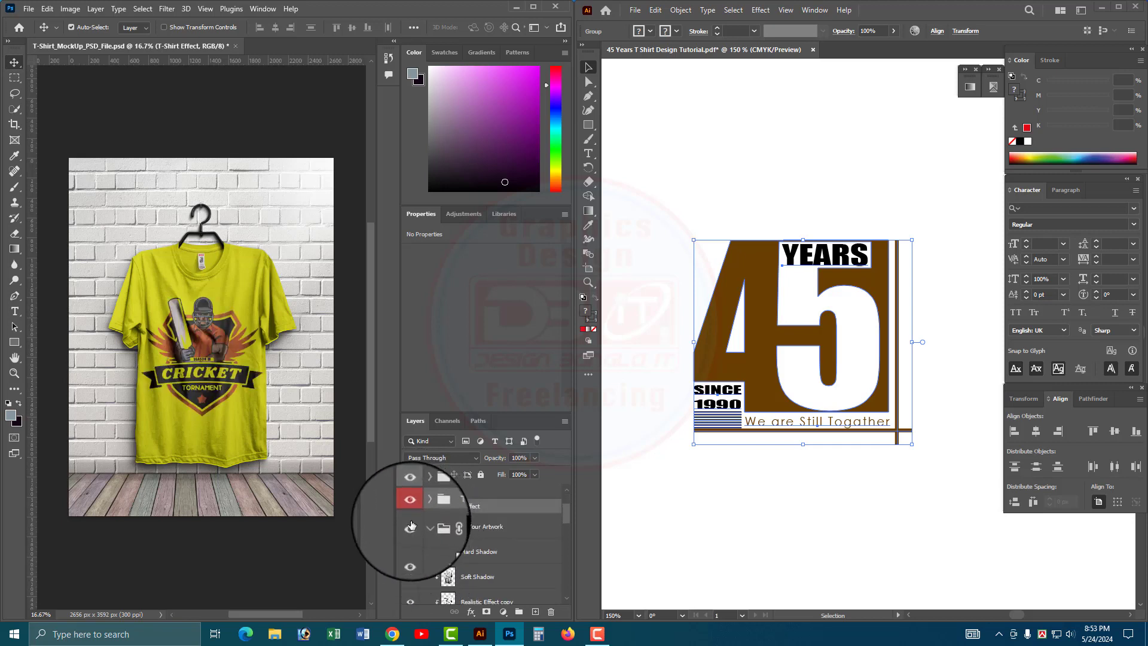
# Recolour the T-shirt to green #00ff66 through the Change Color fill layer in the T-Shirt Color group
pyautogui.scroll(-5, 419, 544)
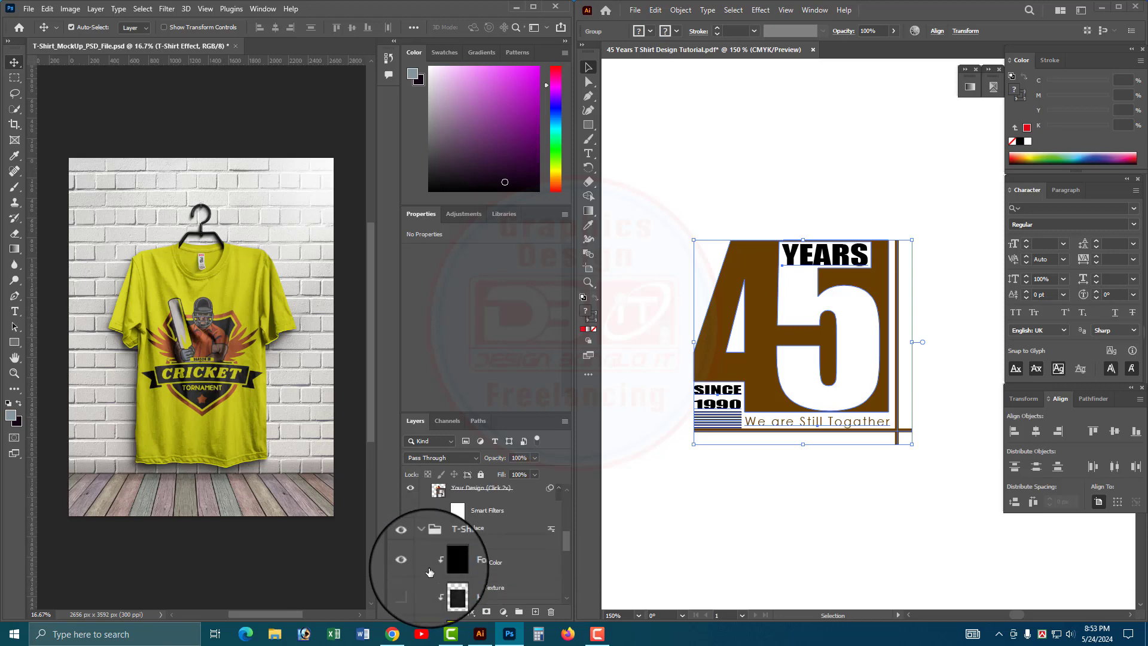
pyautogui.scroll(-3, 430, 572)
pyautogui.click(455, 566)
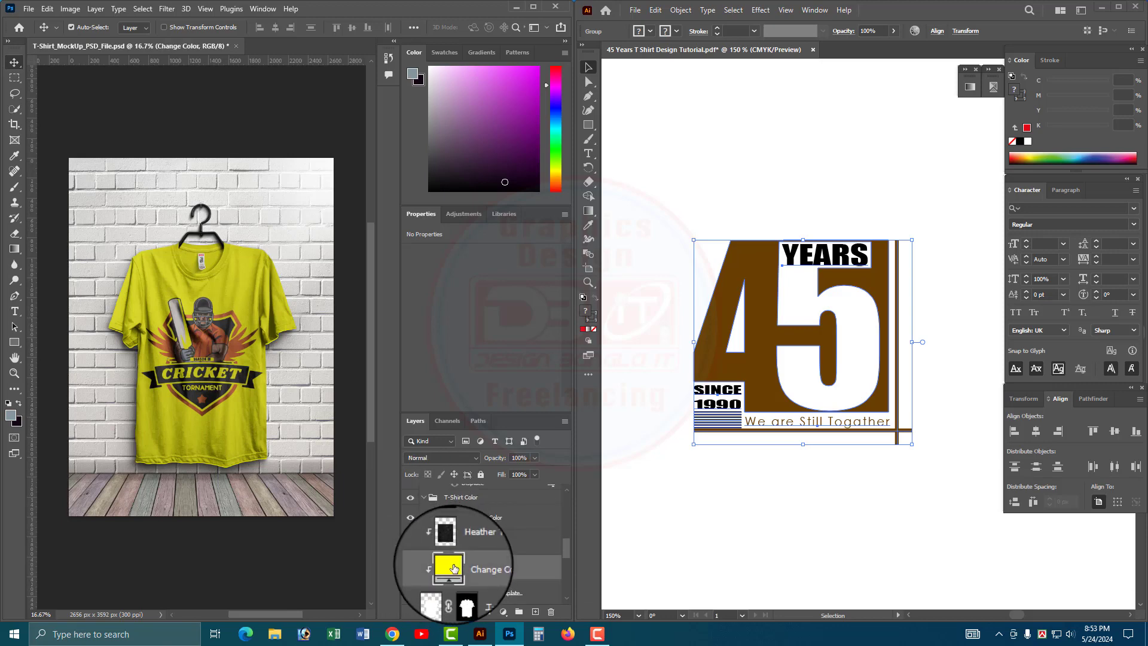
pyautogui.doubleClick(450, 566)
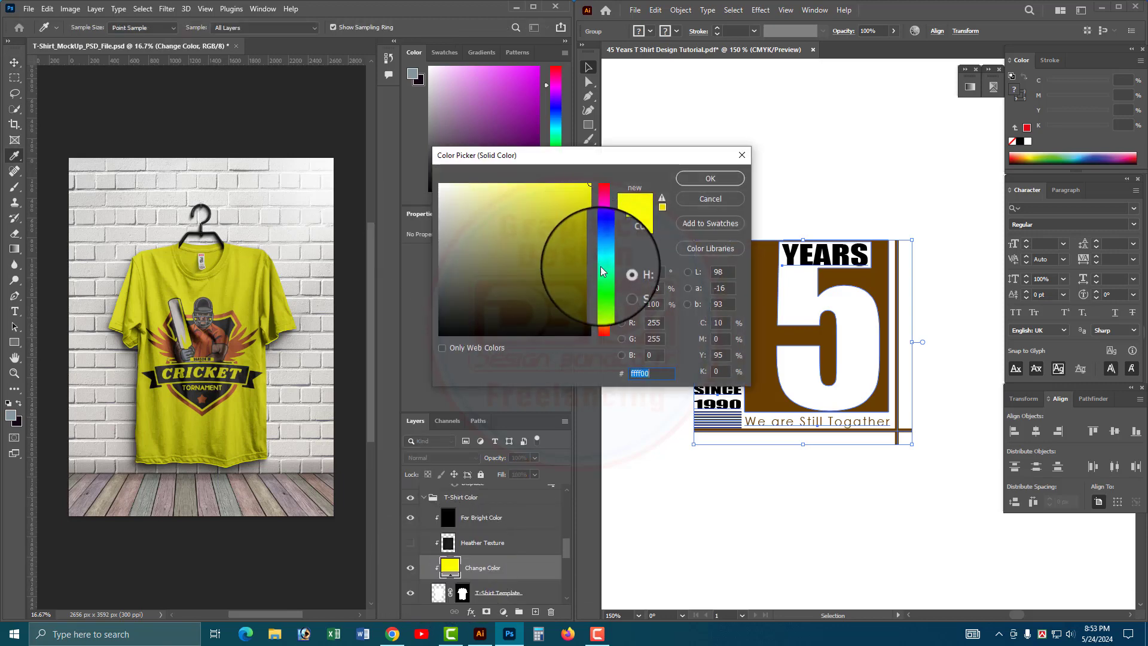
pyautogui.click(603, 279)
pyautogui.moveTo(606, 288)
pyautogui.mouseDown()
pyautogui.moveTo(605, 312)
pyautogui.moveTo(610, 280)
pyautogui.mouseUp()
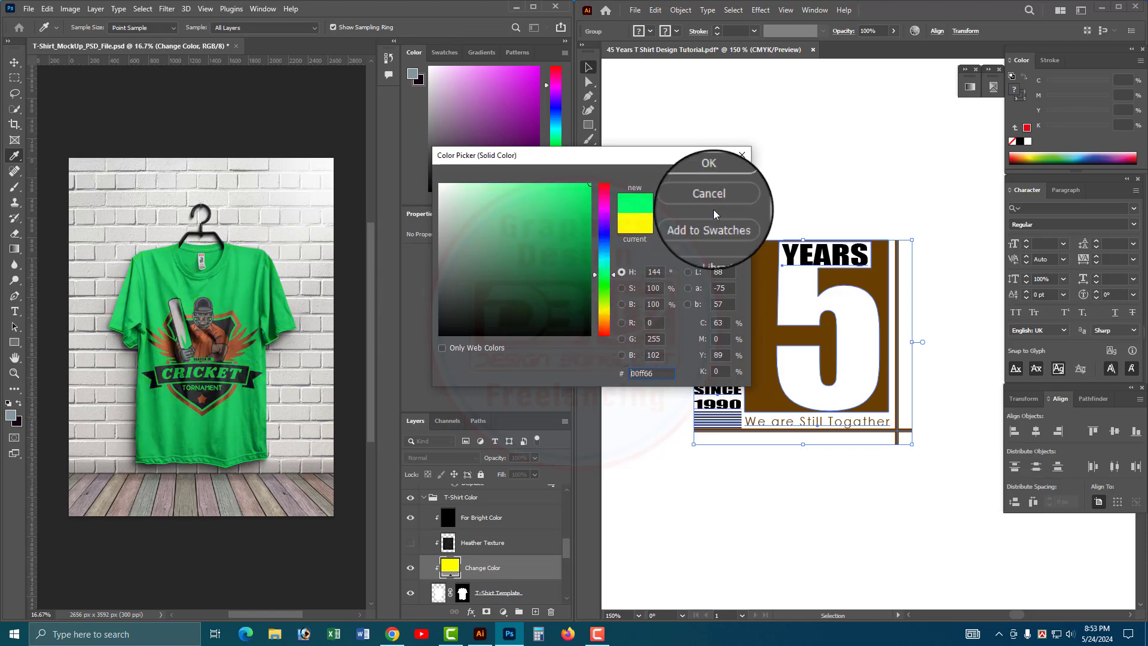
pyautogui.click(706, 178)
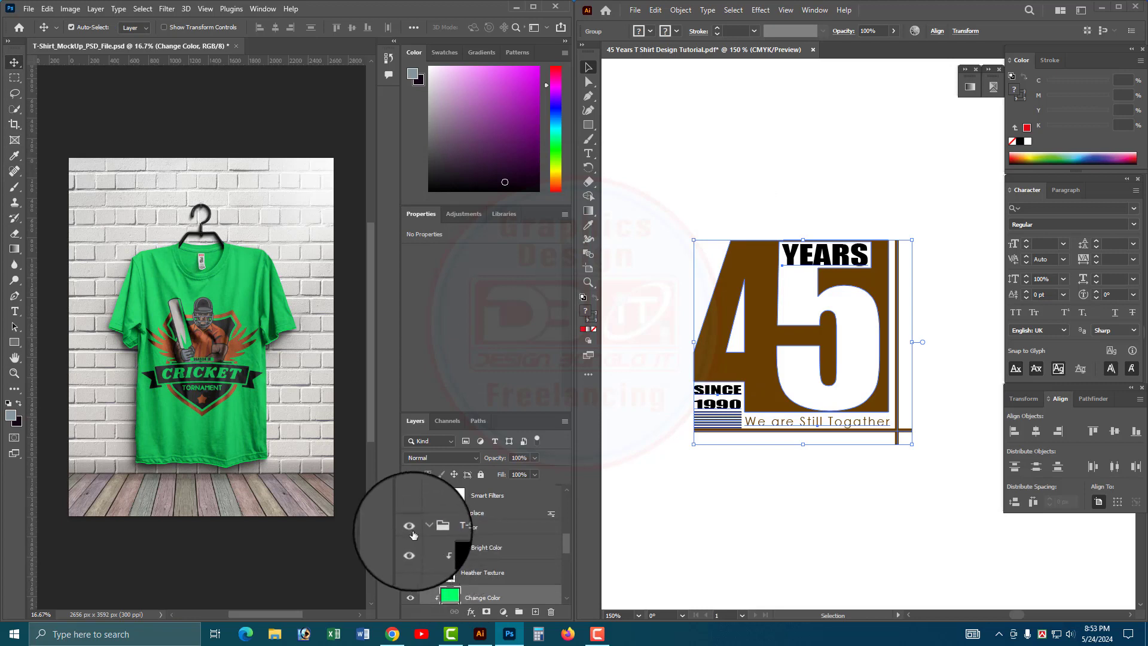
# Toggle the visibility of T-Shirt Color, For Bright Color and Your Design to check what each layer controls
pyautogui.click(411, 531)
pyautogui.click(411, 532)
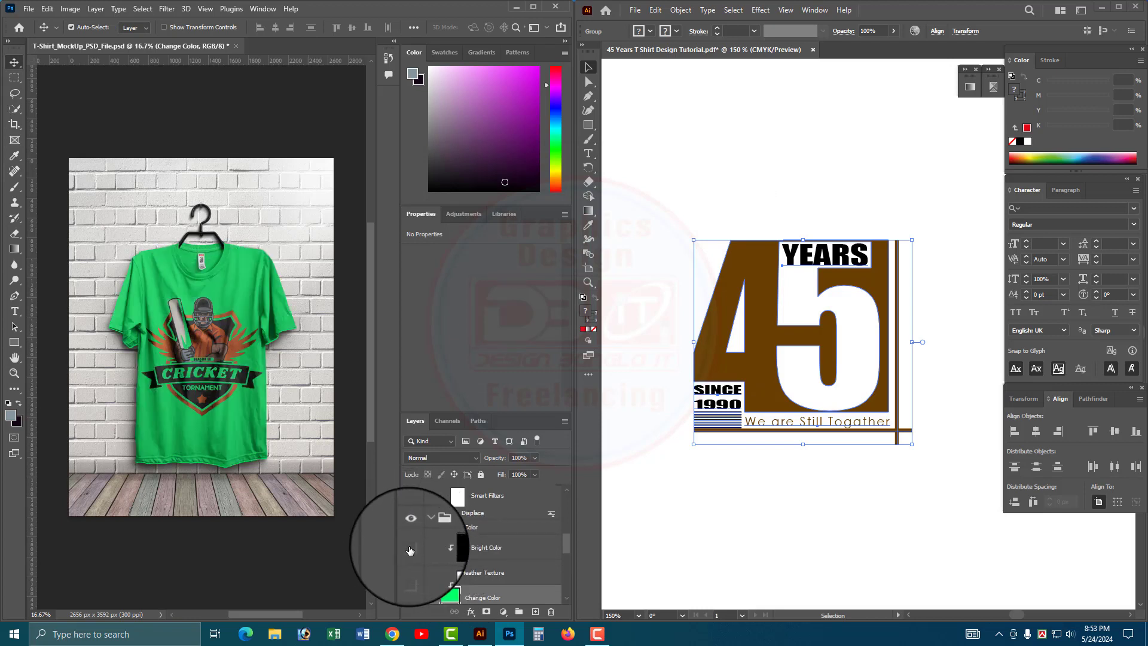
pyautogui.click(409, 549)
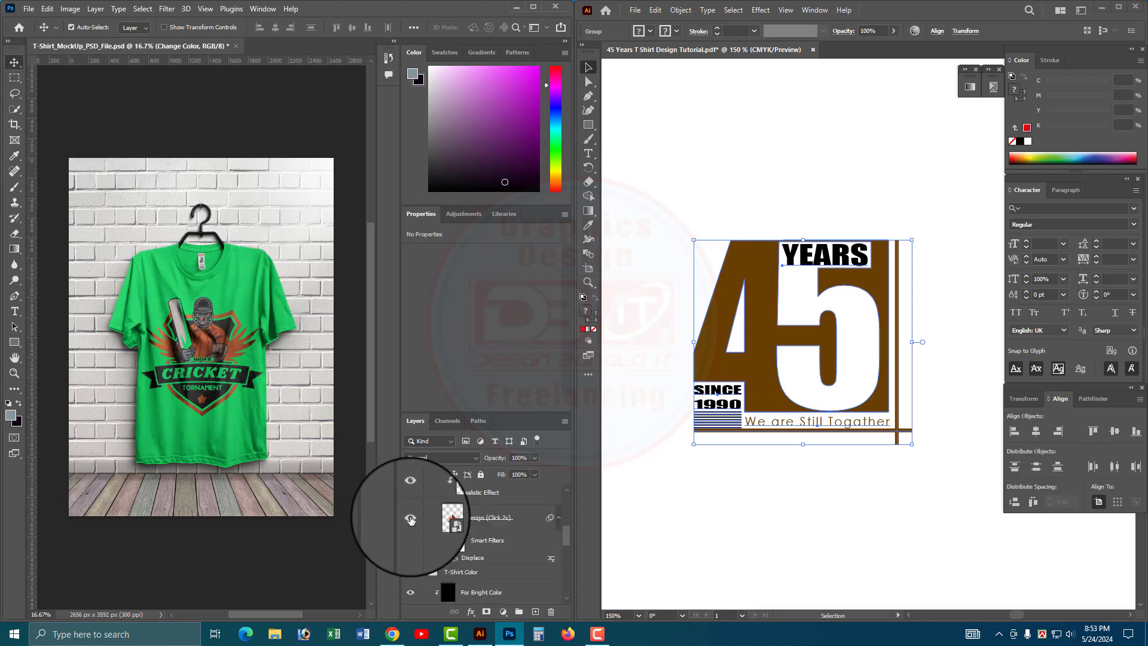
pyautogui.click(410, 520)
pyautogui.click(411, 520)
# Open the contents of the Your Design smart object and hide its existing cricket artwork layer
pyautogui.scroll(3, 450, 518)
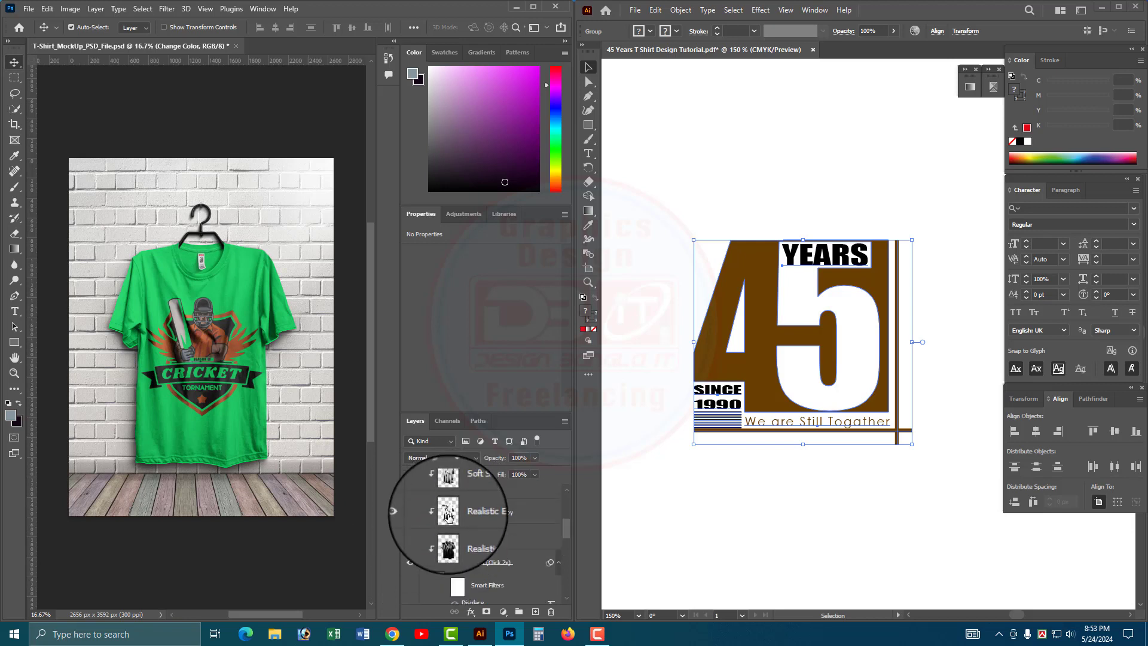
pyautogui.scroll(-2, 451, 518)
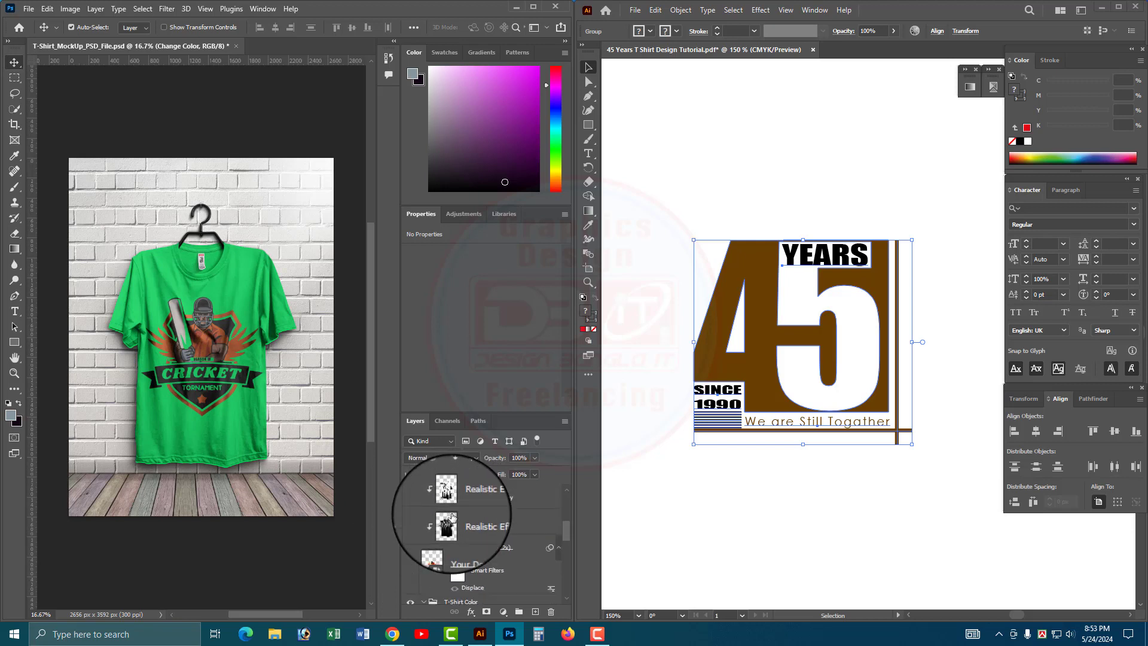
pyautogui.doubleClick(441, 555)
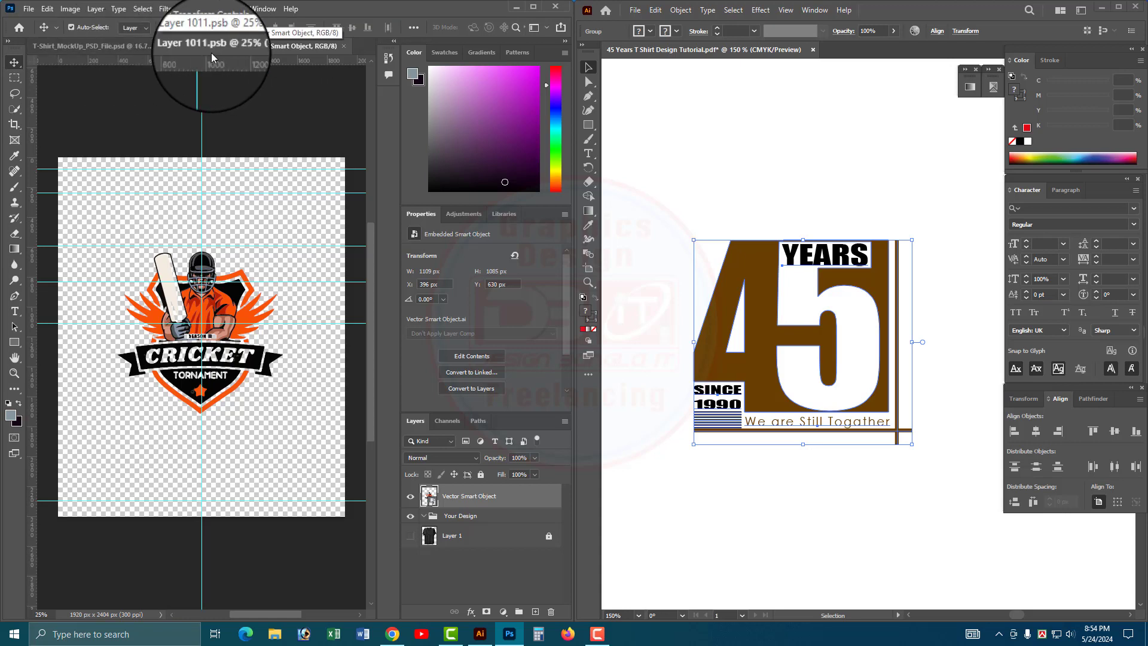
pyautogui.click(411, 502)
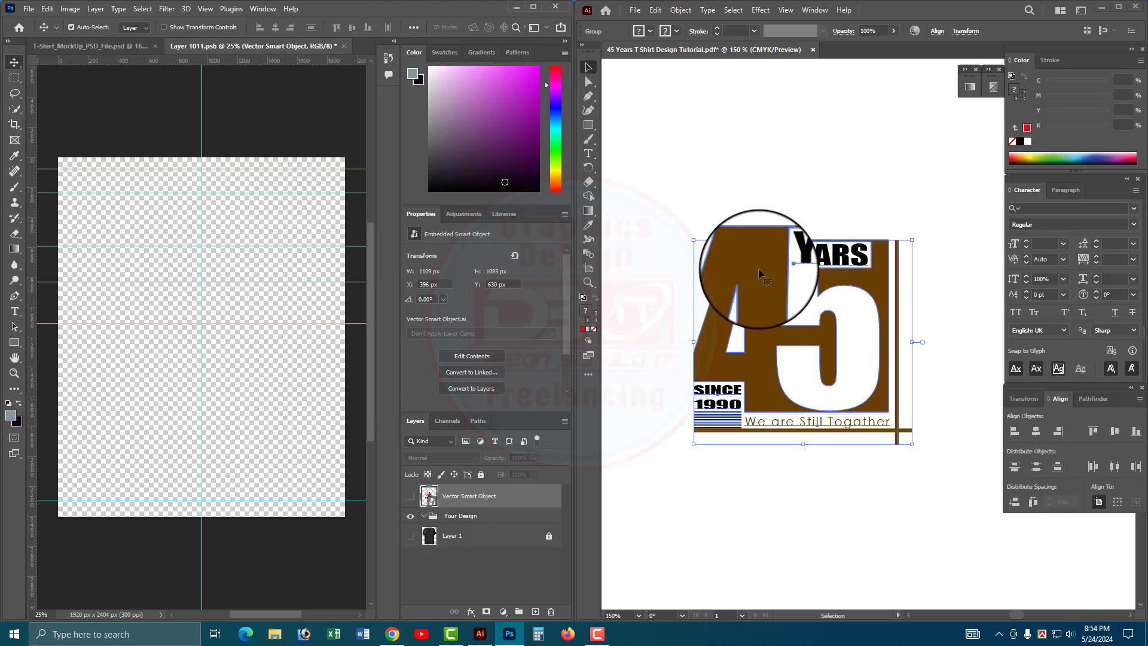
# Delete the lowest thin black line beneath 1990 in the Illustrator design using Group Selection
pyautogui.moveTo(758, 268)
pyautogui.mouseDown()
pyautogui.moveTo(742, 244)
pyautogui.moveTo(764, 270)
pyautogui.mouseUp()
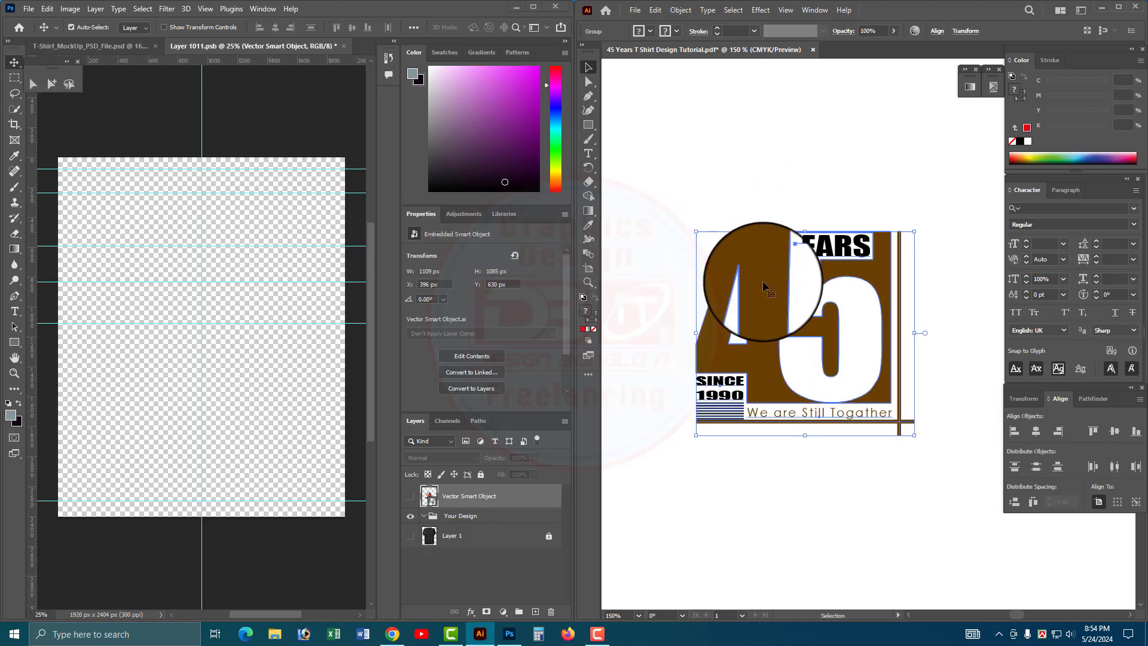
pyautogui.click(735, 202)
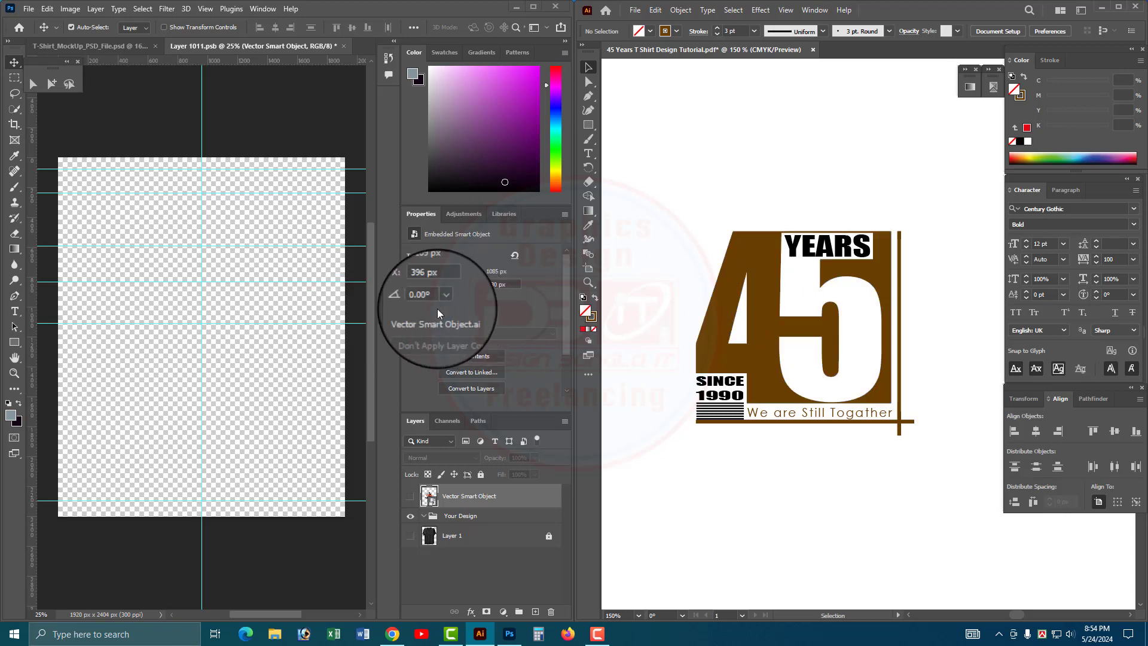
pyautogui.press('a')
pyautogui.moveTo(717, 444); pyautogui.dragTo(902, 467)
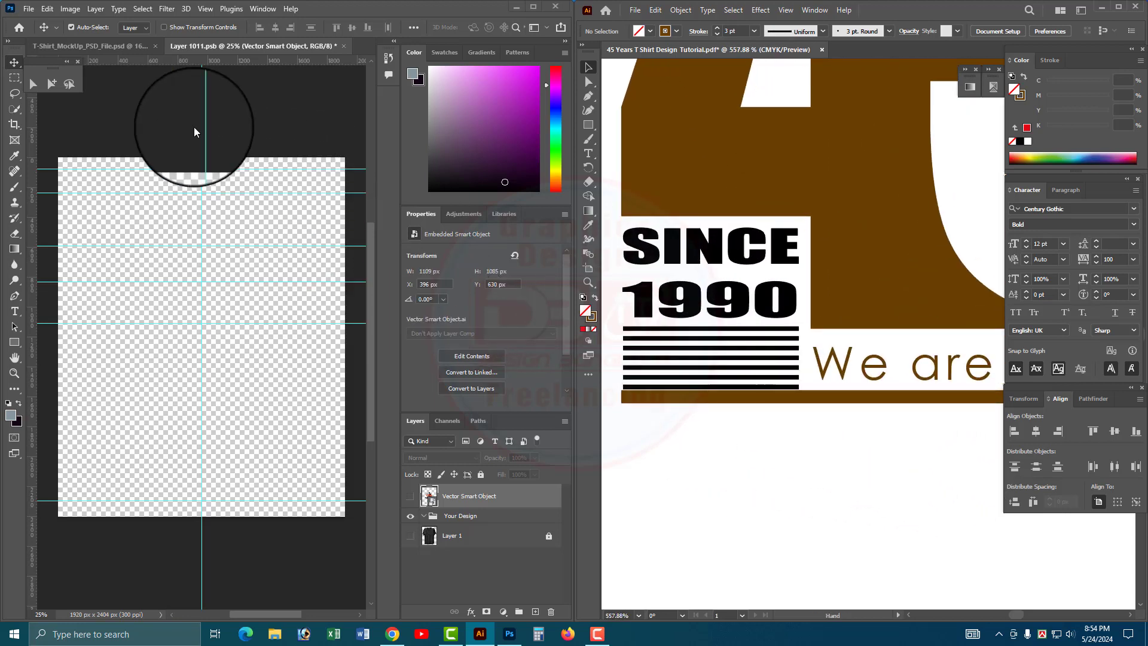
pyautogui.click(52, 83)
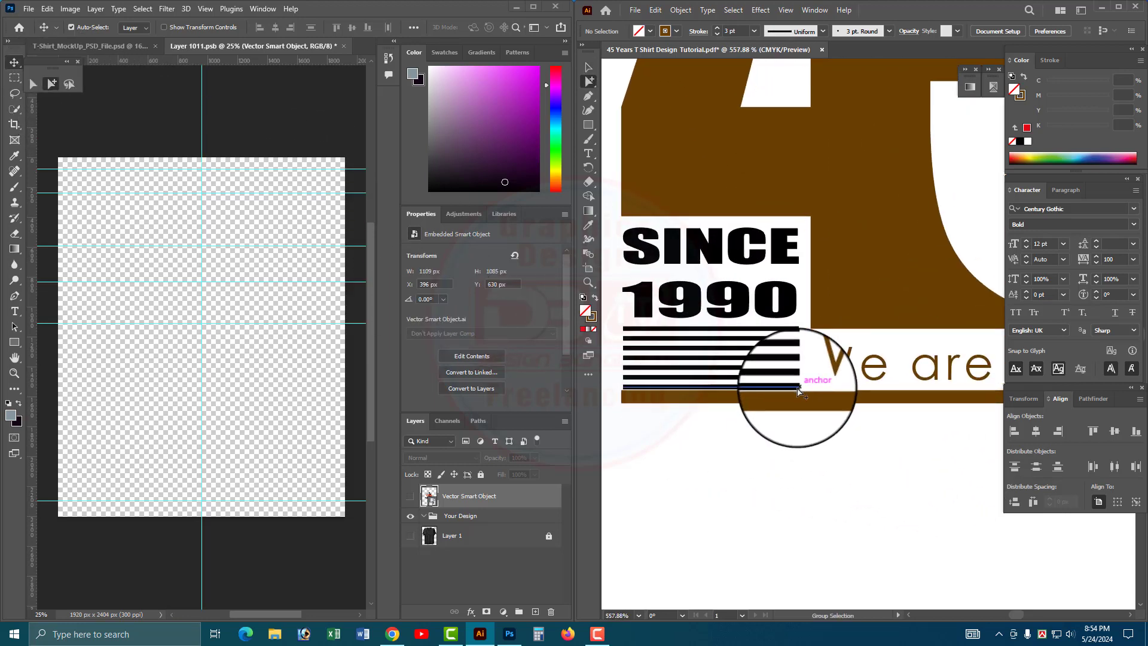
pyautogui.click(797, 388)
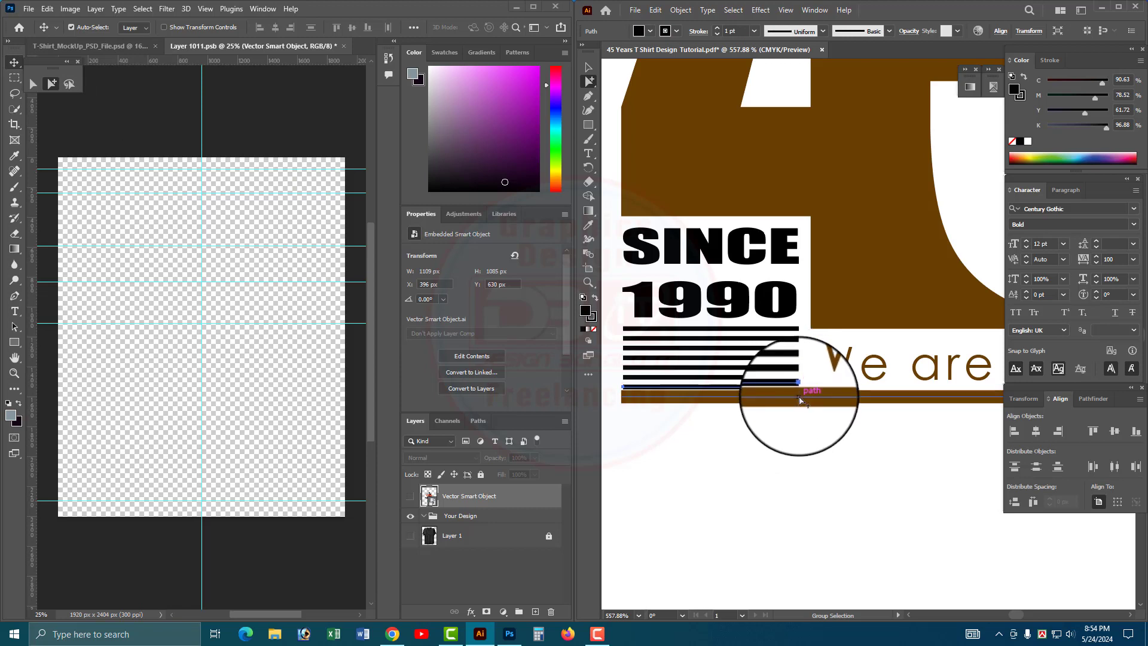
pyautogui.press('Delete')
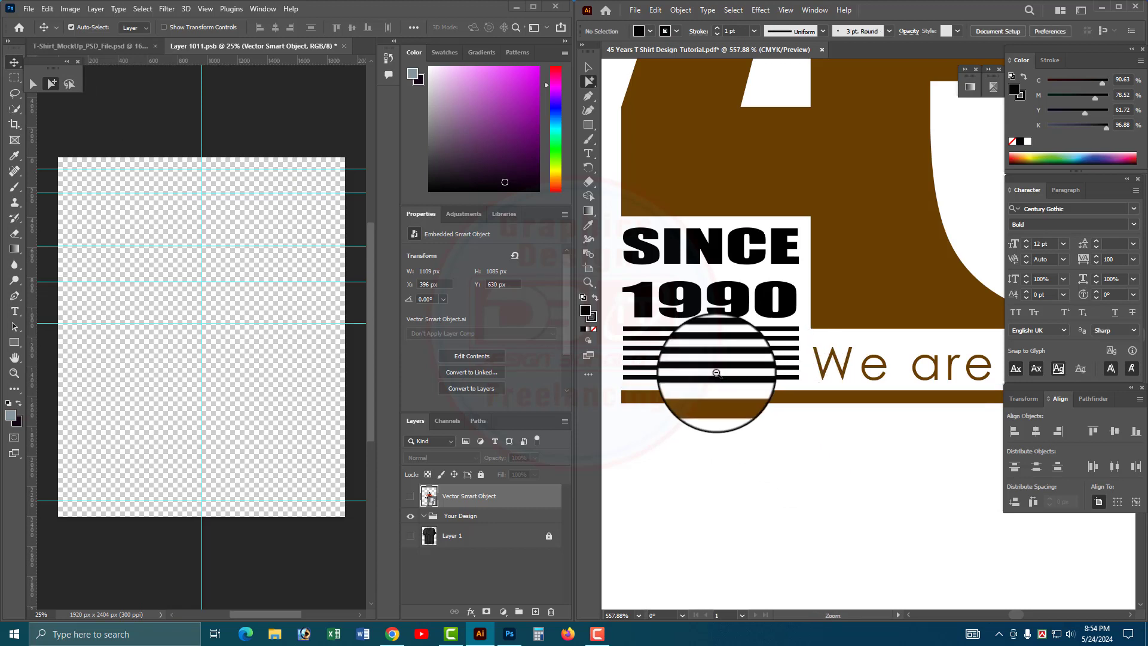
# Select the remaining thin lines beneath 1990 with the thick horizontal line and distribute them evenly in the vertical direction
pyautogui.scroll(-3, 838, 372)
pyautogui.hscroll(3, 774, 405)
pyautogui.moveTo(749, 357); pyautogui.dragTo(697, 335)
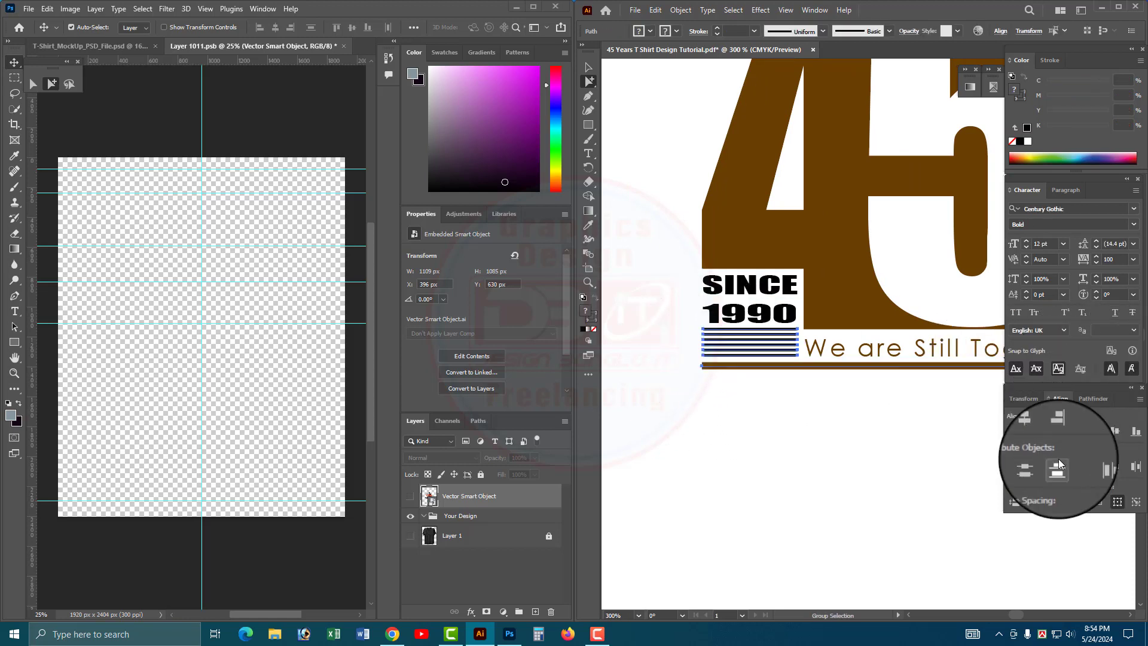
pyautogui.scroll(5, 744, 333)
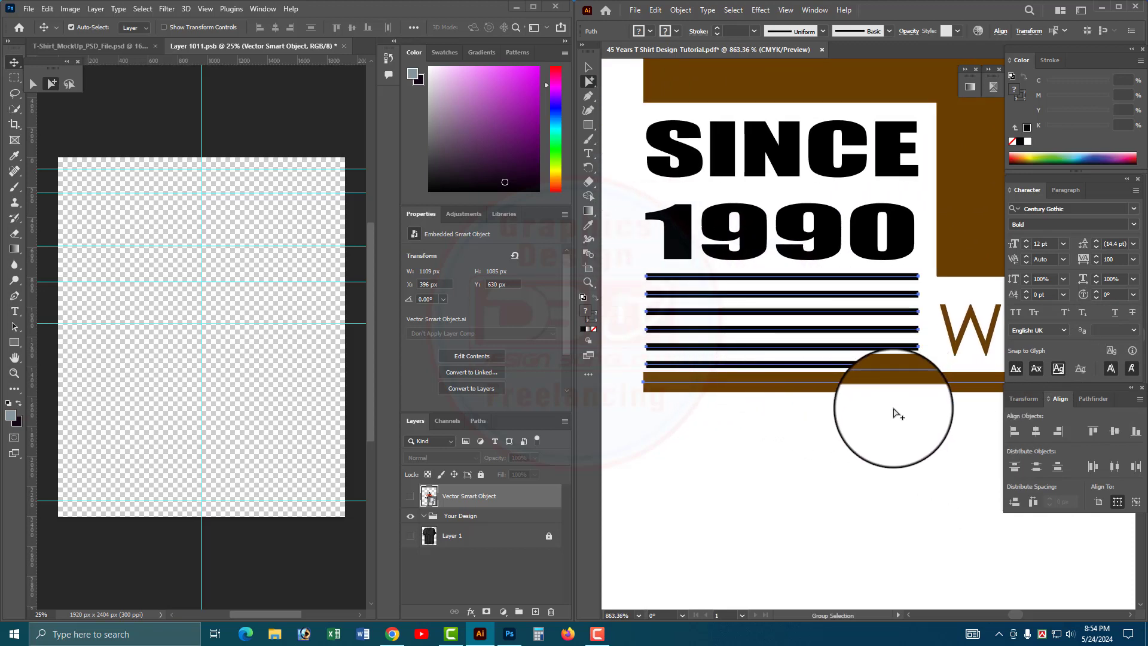
pyautogui.scroll(-7, 751, 302)
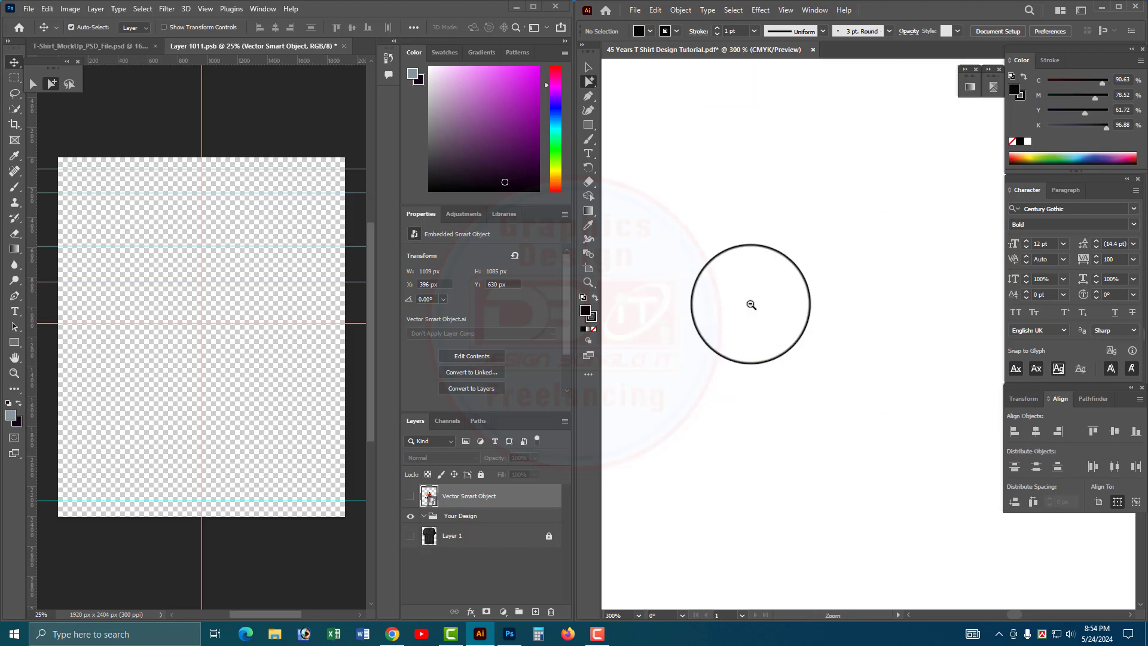
pyautogui.hscroll(3, 764, 301)
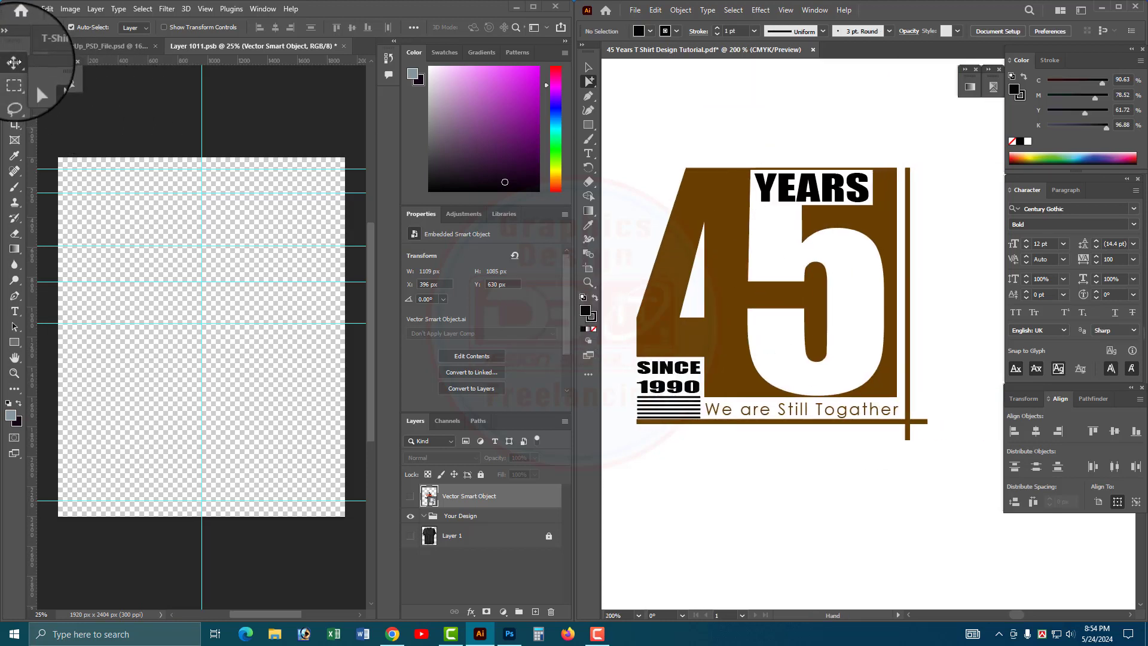
# Transfer the whole 45 YEARS group from Illustrator into the open Photoshop smart object document and place it as a vector smart object
pyautogui.click(37, 85)
pyautogui.click(586, 66)
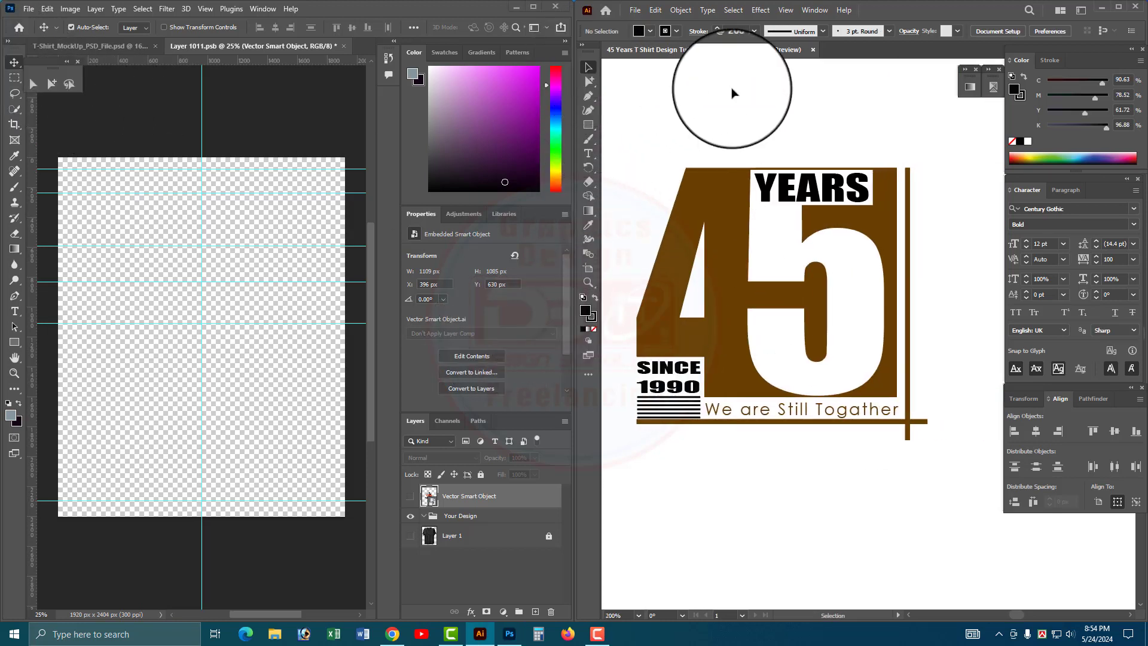
pyautogui.click(738, 223)
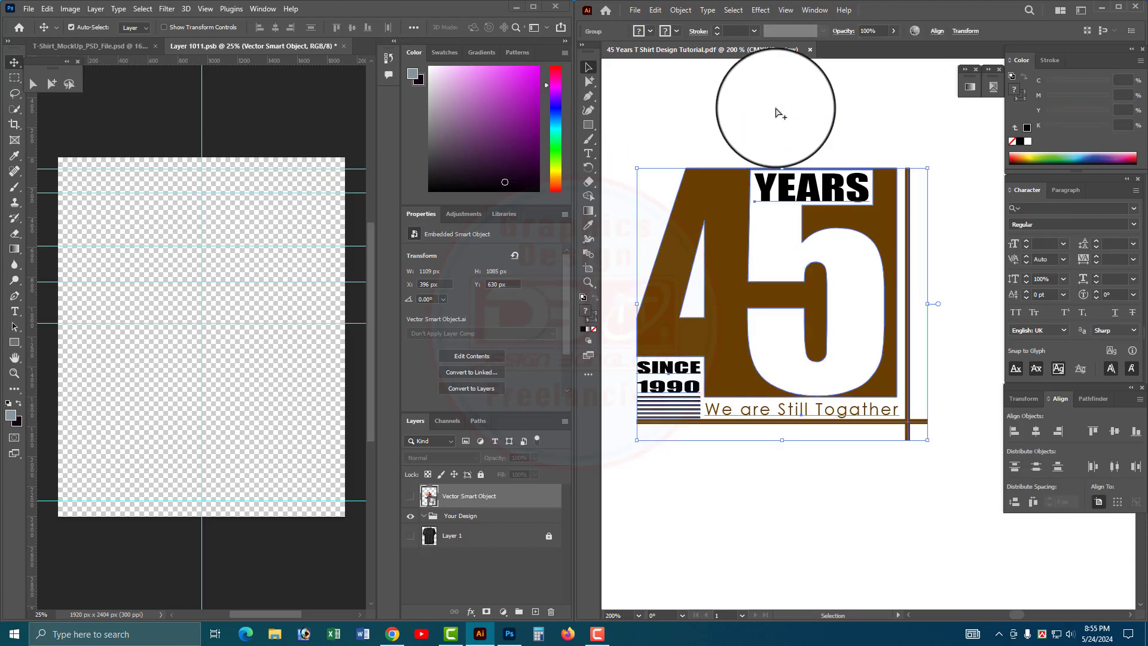
pyautogui.click(784, 117)
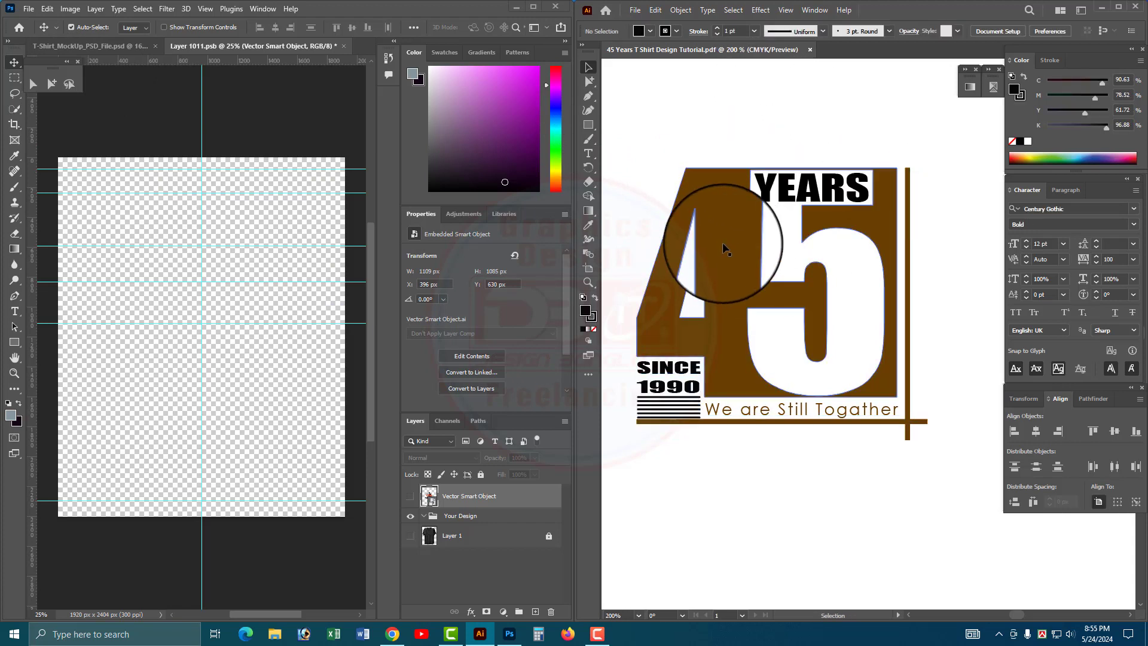
pyautogui.moveTo(726, 248); pyautogui.dragTo(196, 302)
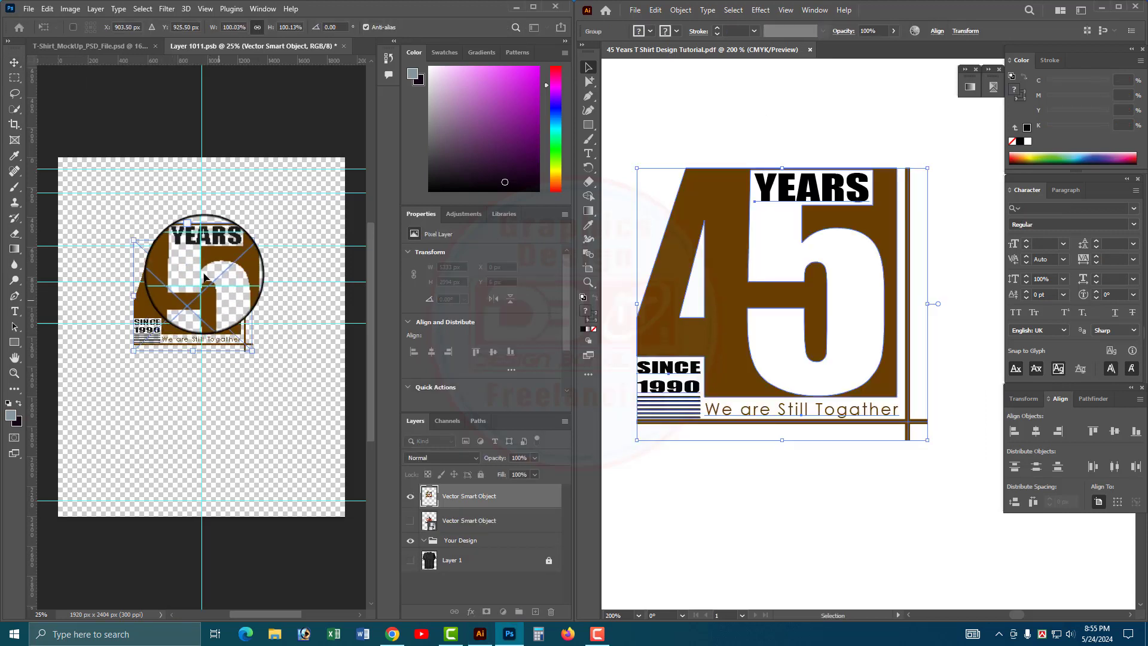
pyautogui.press('Return')
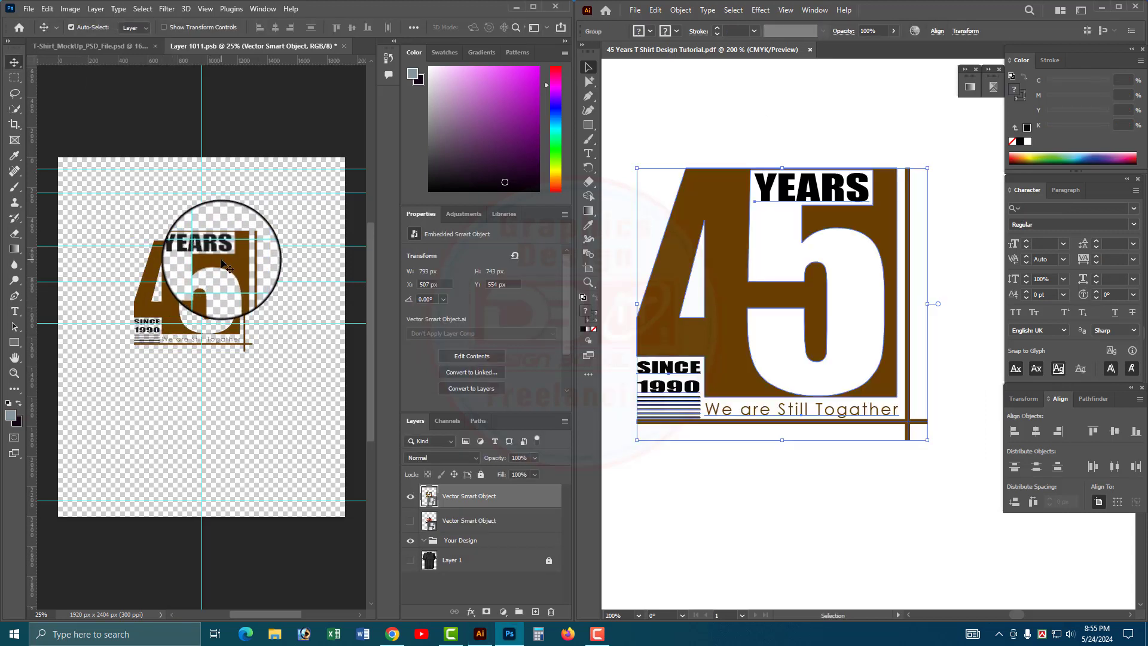
# Shift the placed 45 YEARS artwork slightly to X 523 px, Y 594 px and save the smart object document
pyautogui.click(410, 496)
pyautogui.click(410, 497)
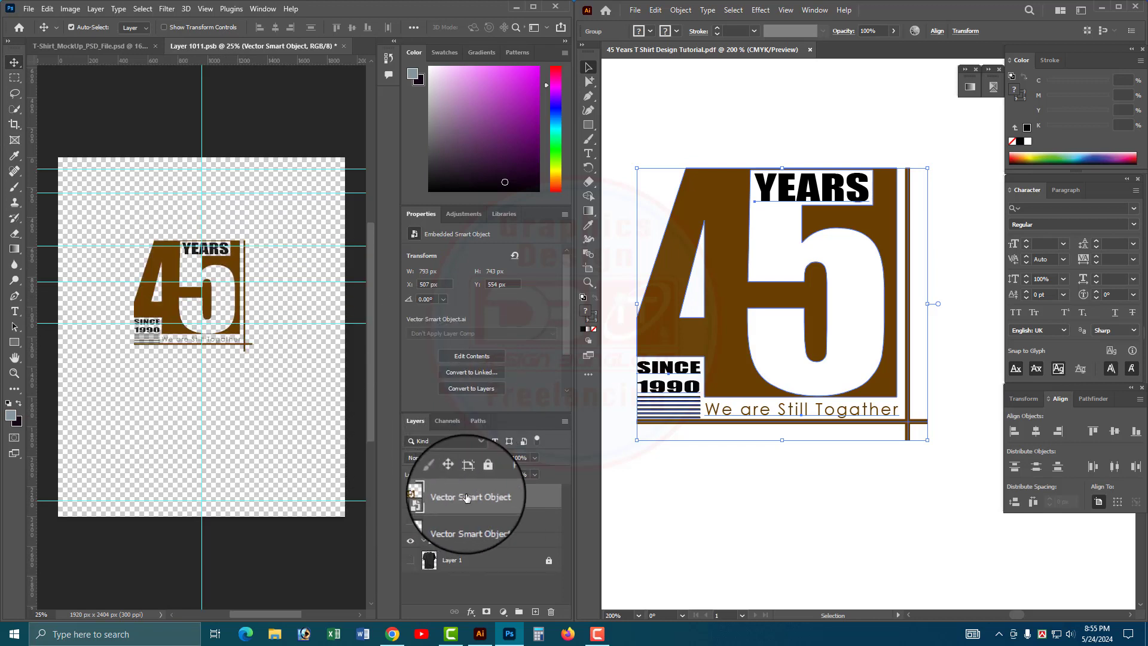
pyautogui.moveTo(232, 264)
pyautogui.mouseDown()
pyautogui.moveTo(241, 297)
pyautogui.moveTo(235, 269)
pyautogui.mouseUp()
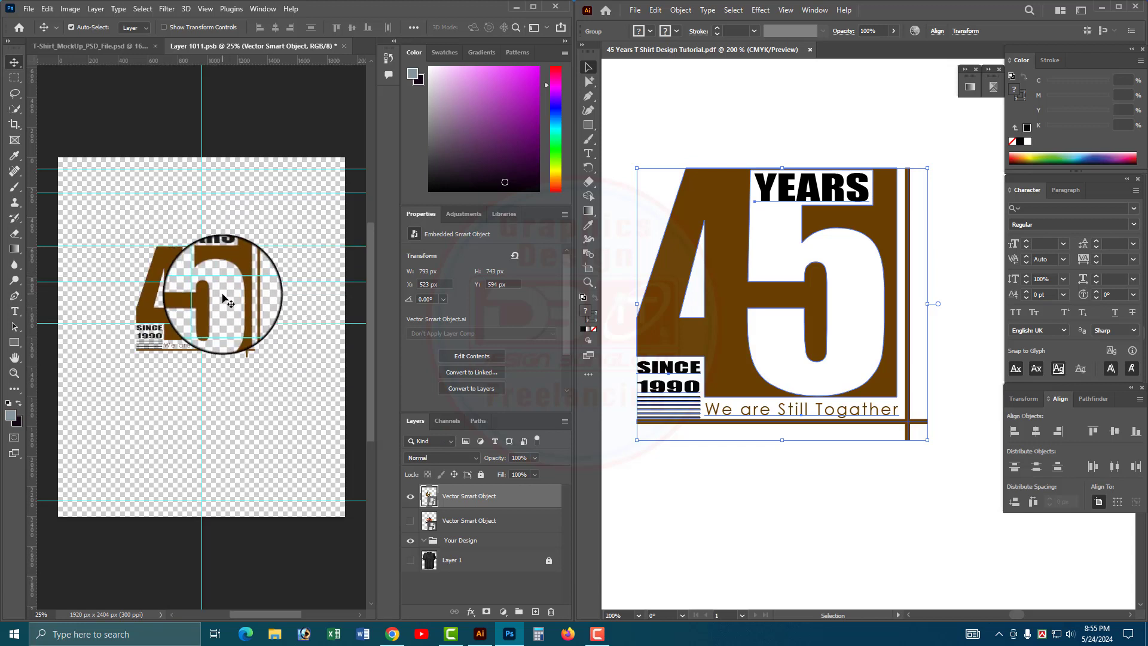
pyautogui.hotkey('ctrl', 't')
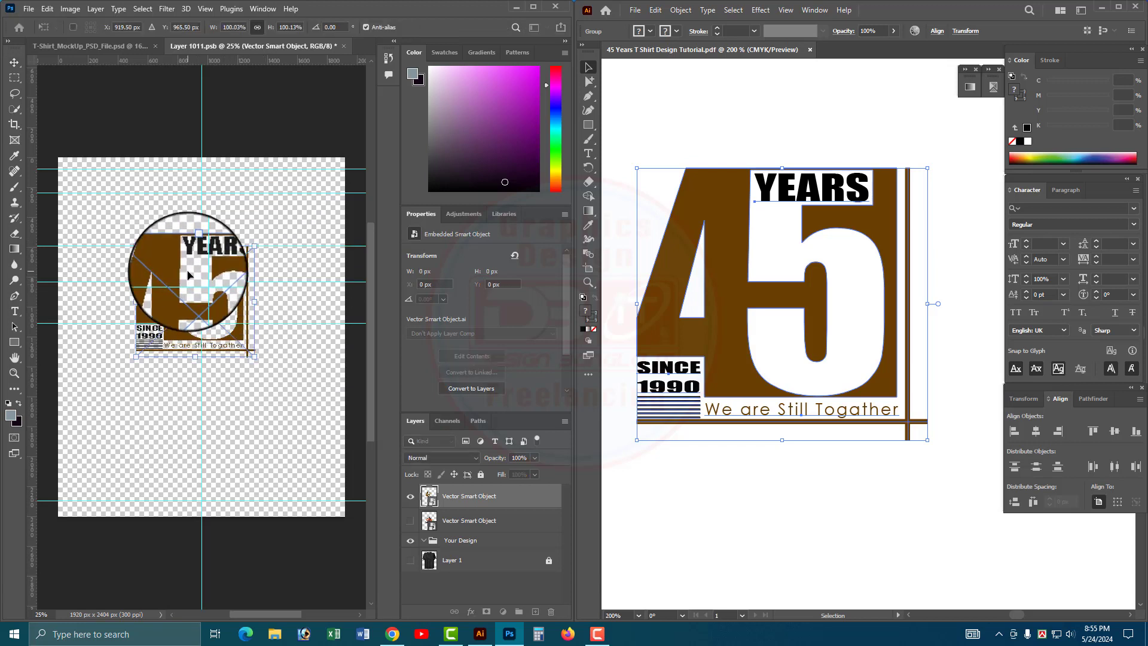
pyautogui.press('Return')
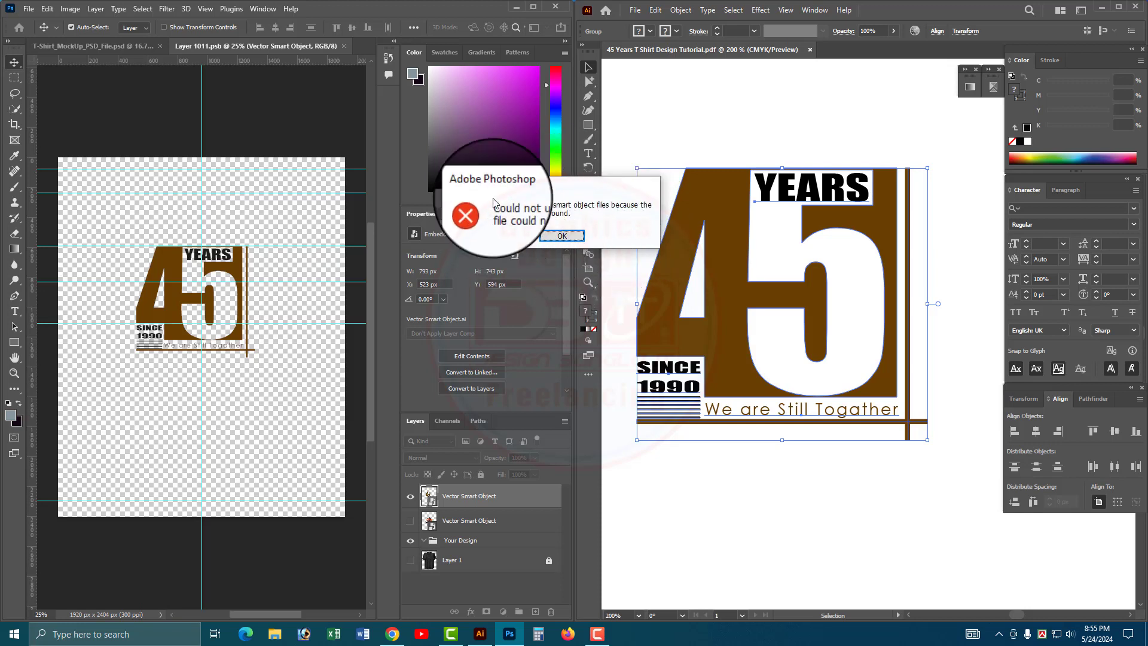
pyautogui.click(564, 236)
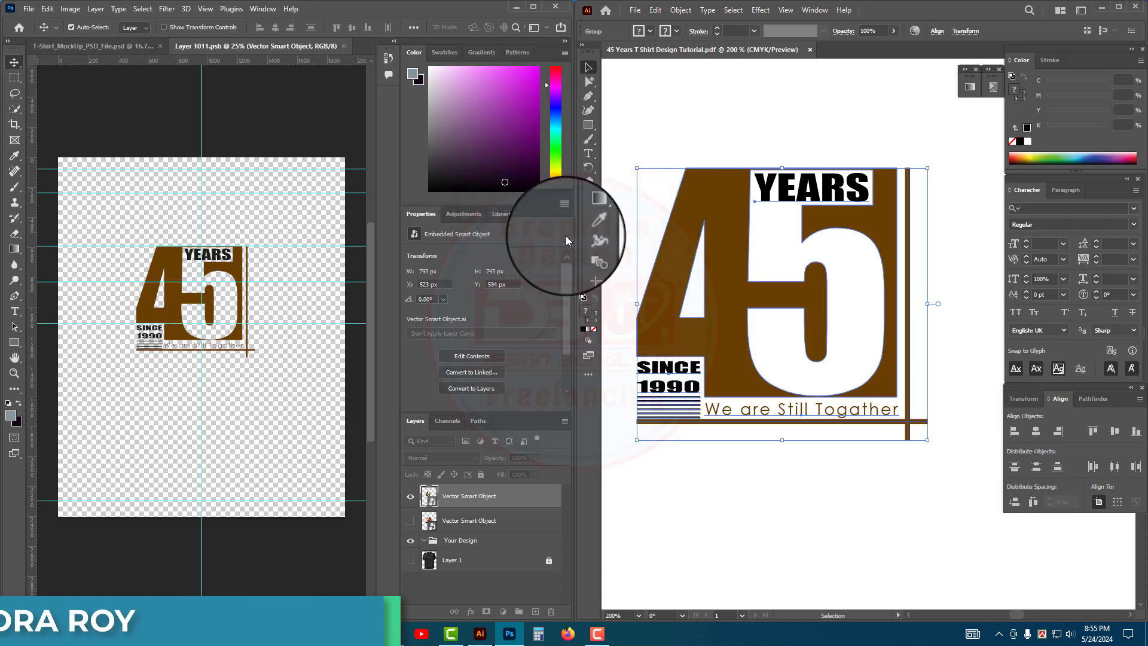
# Return to the T-shirt mockup, toggle the Your Design layer's visibility and examine the 45 YEARS print on the shirt up close
pyautogui.click(119, 46)
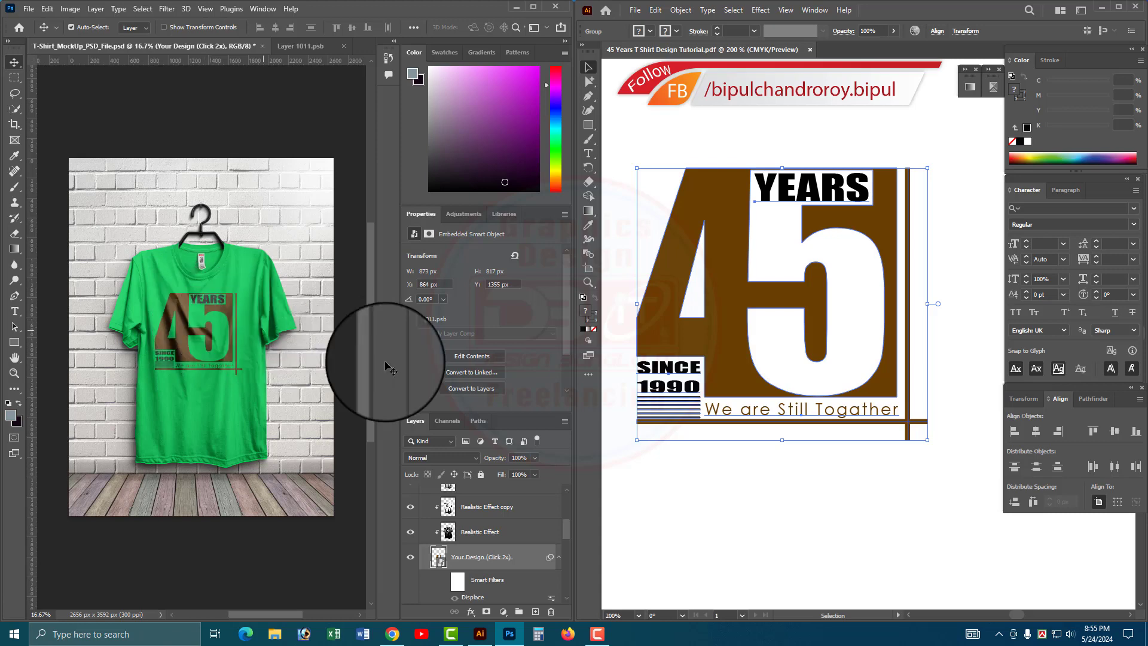
pyautogui.click(411, 558)
pyautogui.click(411, 558)
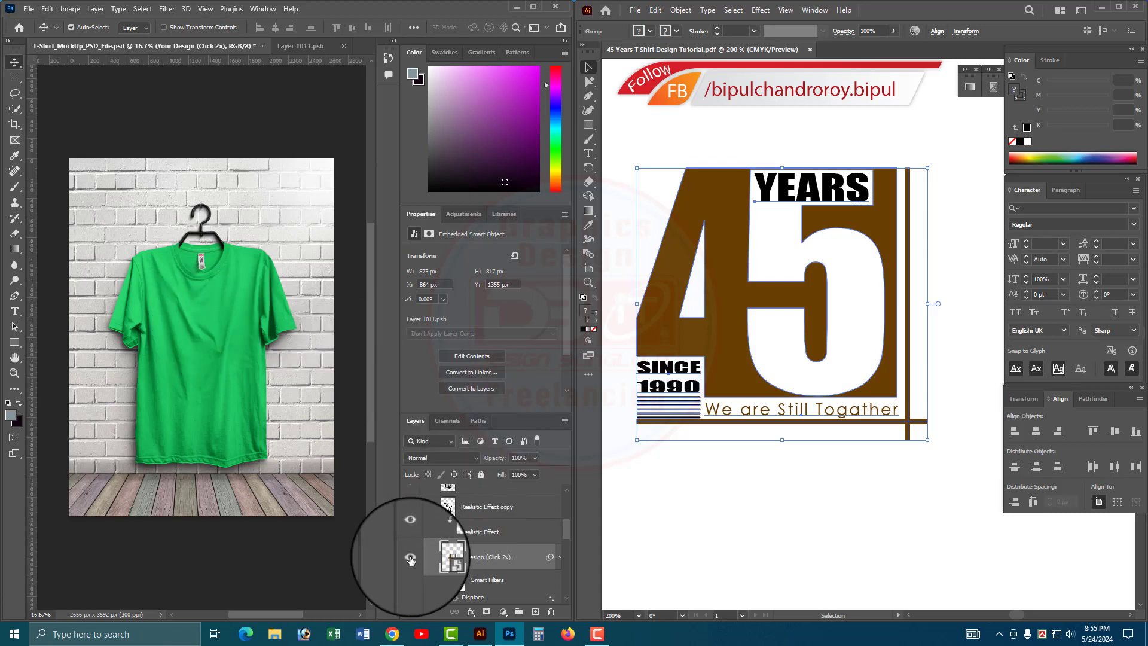
pyautogui.click(411, 558)
pyautogui.keyDown('ctrl'); pyautogui.click(237, 326); pyautogui.keyUp('ctrl')
pyautogui.keyDown('ctrl'); pyautogui.click(237, 326); pyautogui.keyUp('ctrl')
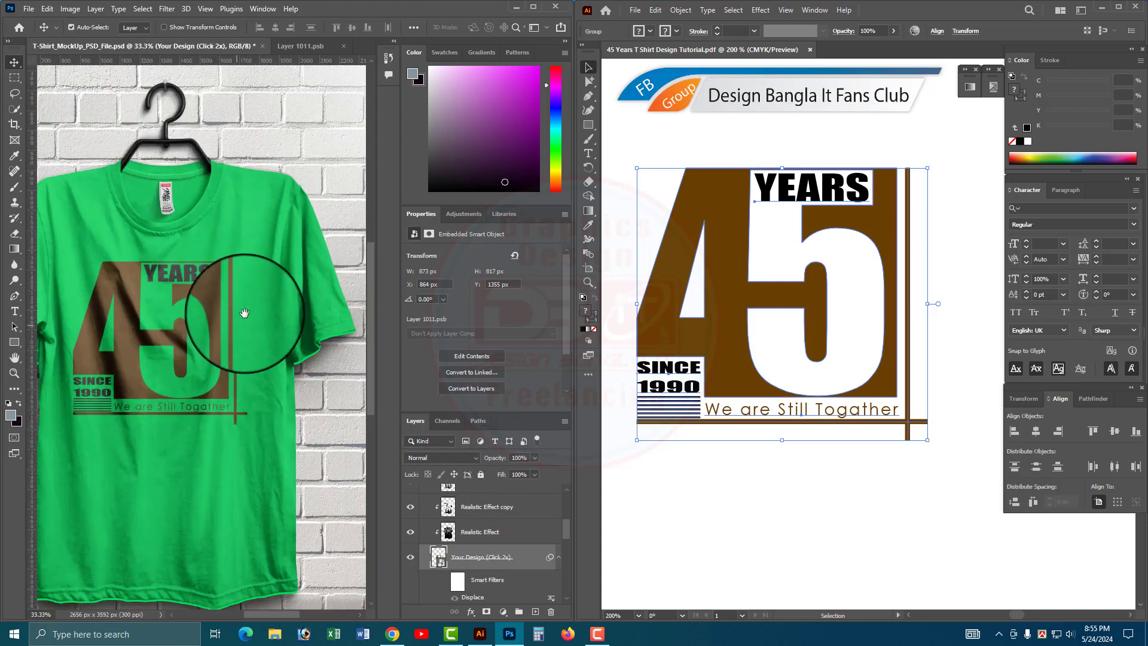
pyautogui.click(533, 6)
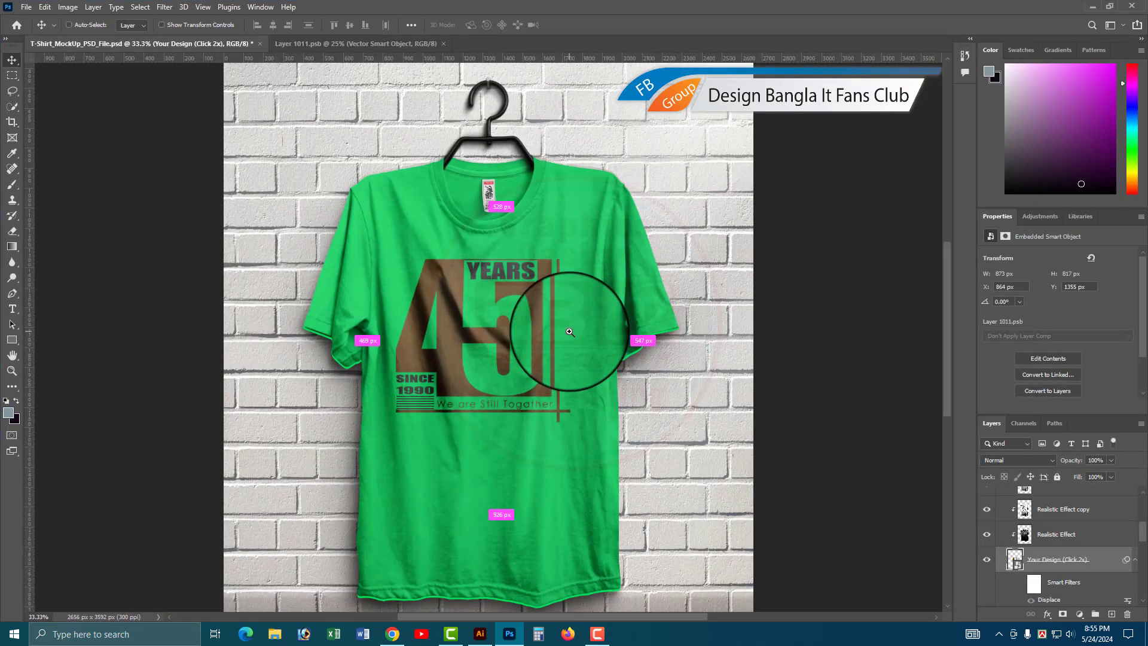
pyautogui.keyDown('ctrl'); pyautogui.click(568, 333); pyautogui.keyUp('ctrl')
pyautogui.keyDown('ctrl'); pyautogui.click(569, 332); pyautogui.keyUp('ctrl')
pyautogui.moveTo(397, 351); pyautogui.dragTo(480, 330)
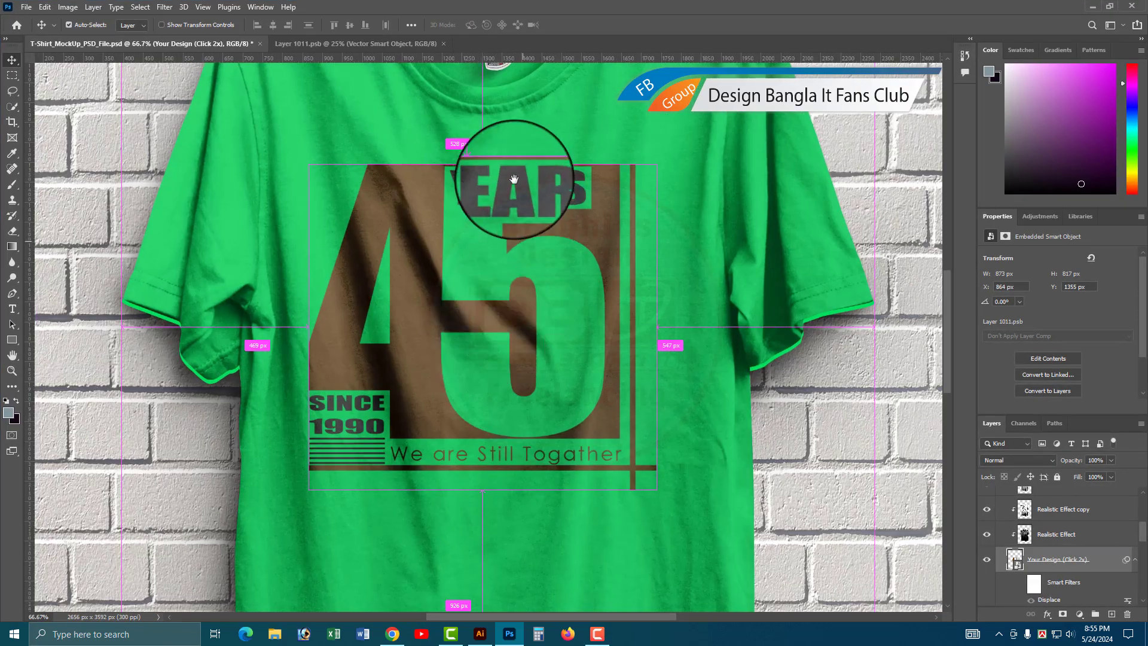
pyautogui.keyDown('alt'); pyautogui.click(553, 378); pyautogui.keyUp('alt')
pyautogui.keyDown('alt'); pyautogui.click(556, 378); pyautogui.keyUp('alt')
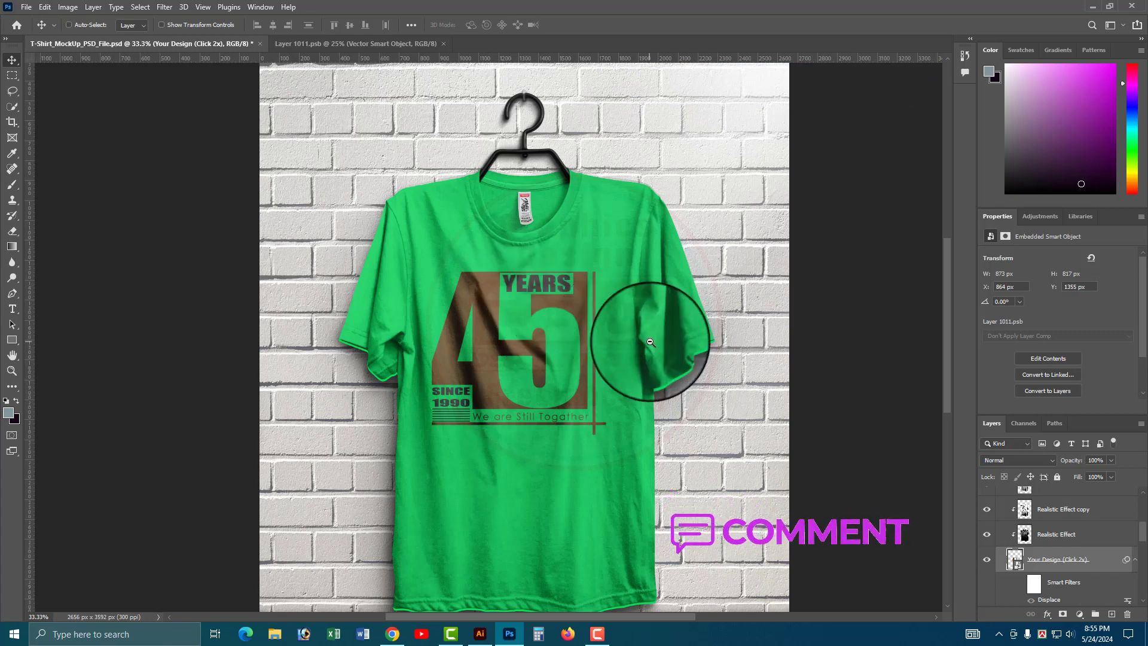
# Set the Change Color fill in the T-Shirt Color group to green 00ff48 and check the recoloured shirt
pyautogui.scroll(-1, 640, 346)
pyautogui.scroll(-2, 1055, 538)
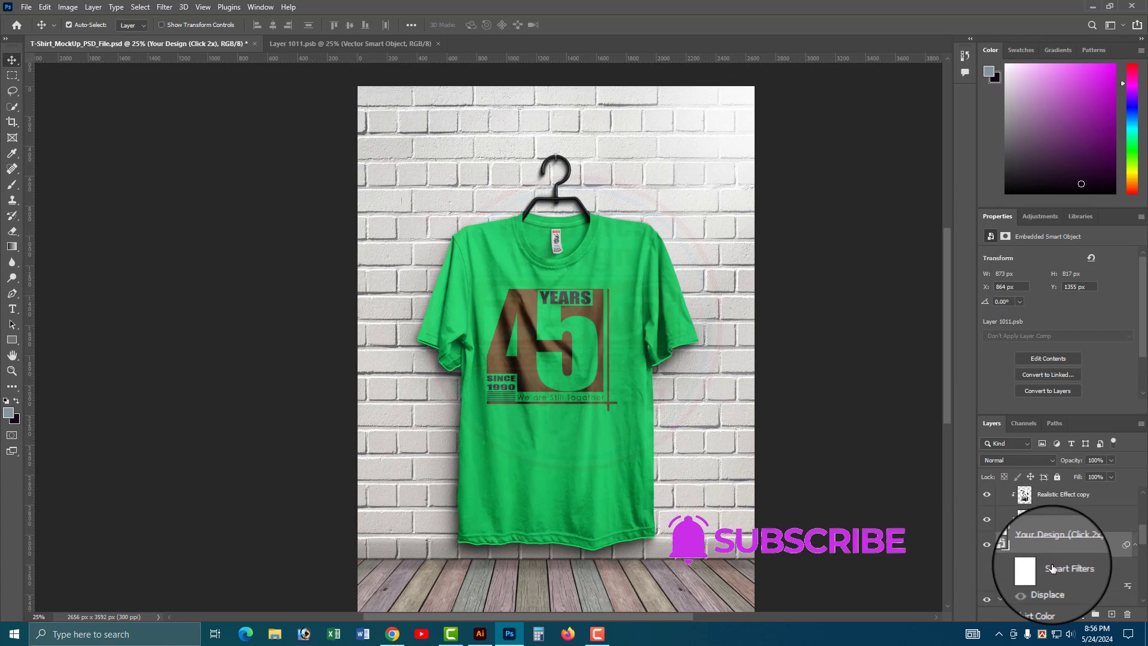
pyautogui.scroll(-2, 1053, 569)
pyautogui.doubleClick(1027, 580)
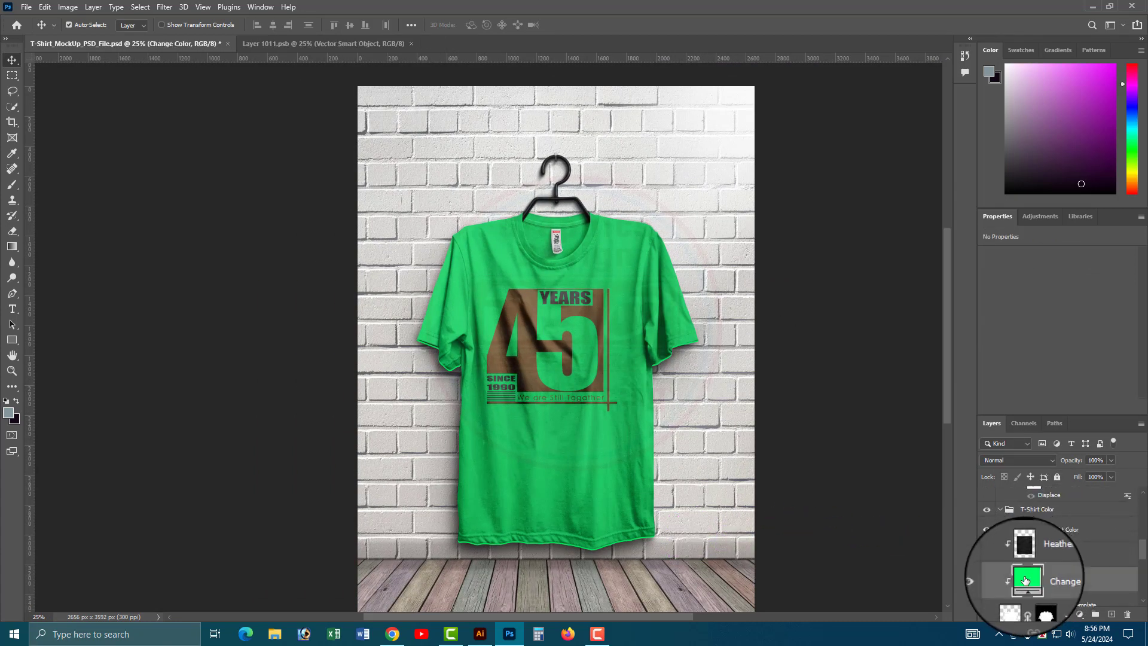
pyautogui.moveTo(479, 155); pyautogui.dragTo(143, 152)
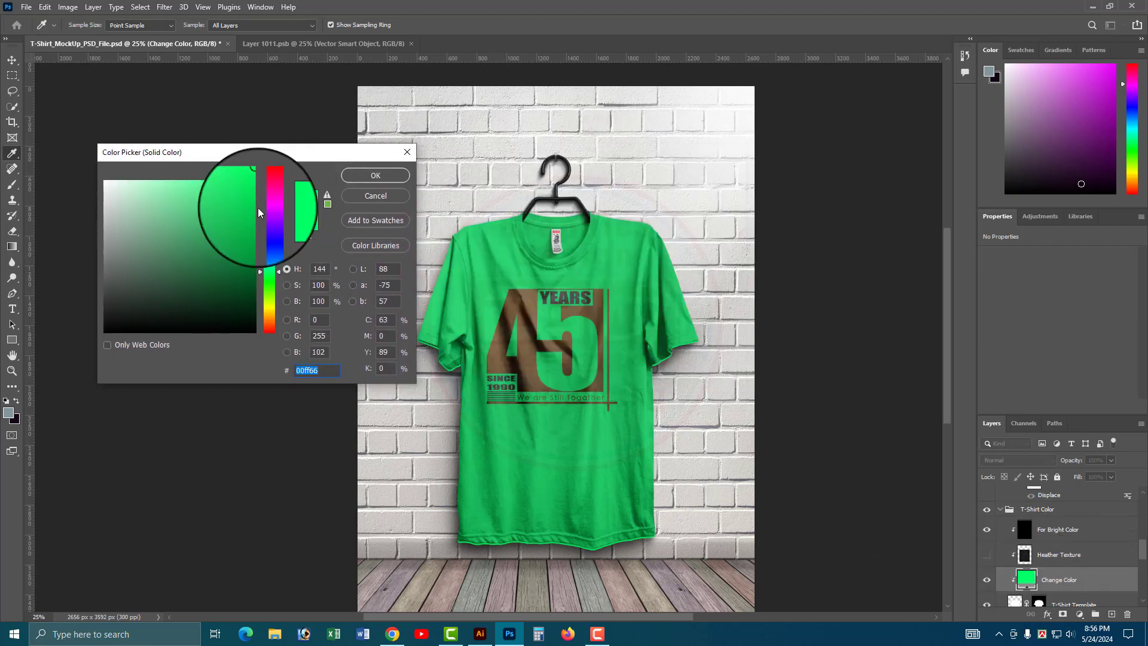
pyautogui.moveTo(270, 283)
pyautogui.mouseDown()
pyautogui.moveTo(267, 333)
pyautogui.moveTo(270, 181)
pyautogui.moveTo(269, 274)
pyautogui.mouseUp()
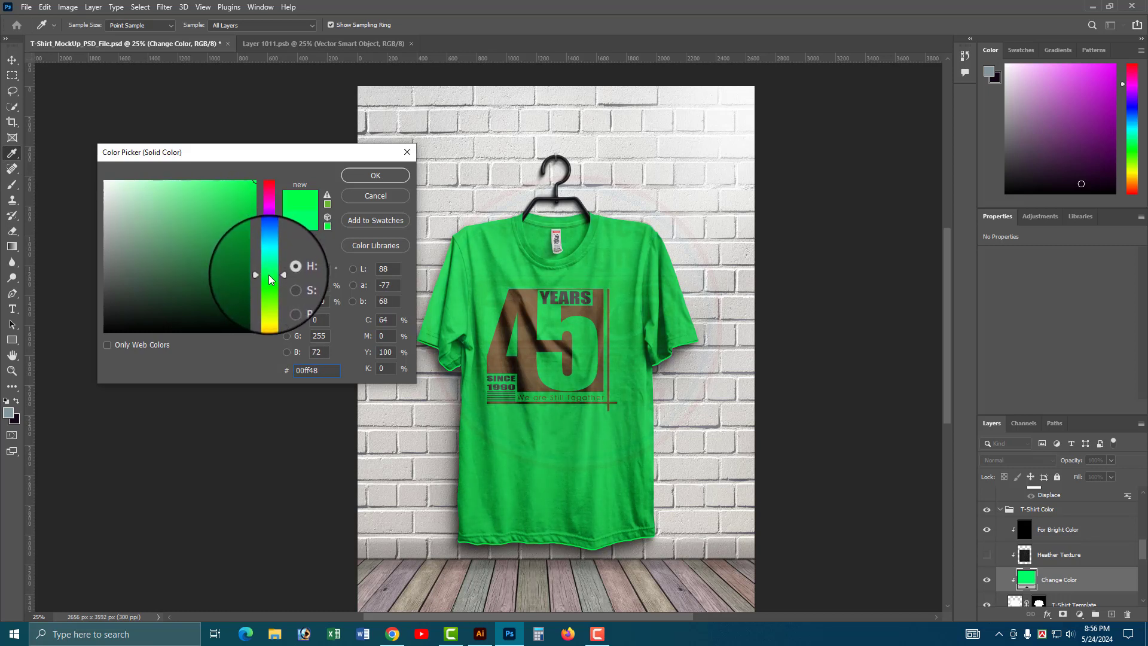
pyautogui.click(367, 178)
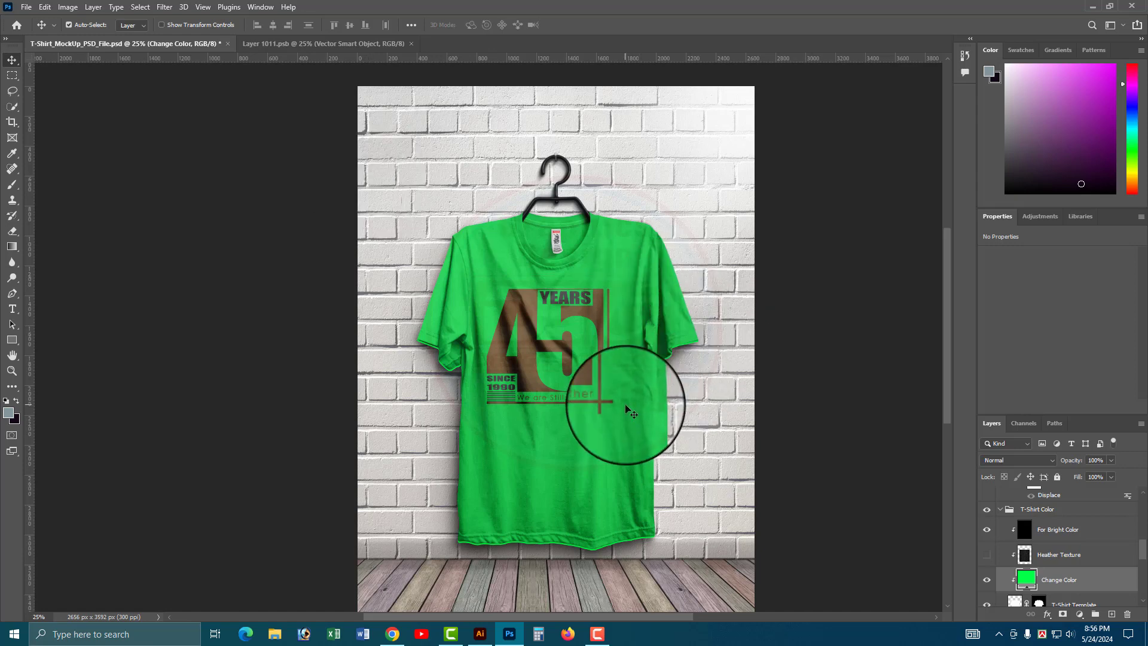
pyautogui.keyDown('ctrl'); pyautogui.click(594, 336); pyautogui.keyUp('ctrl')
pyautogui.keyDown('ctrl'); pyautogui.click(594, 336); pyautogui.keyUp('ctrl')
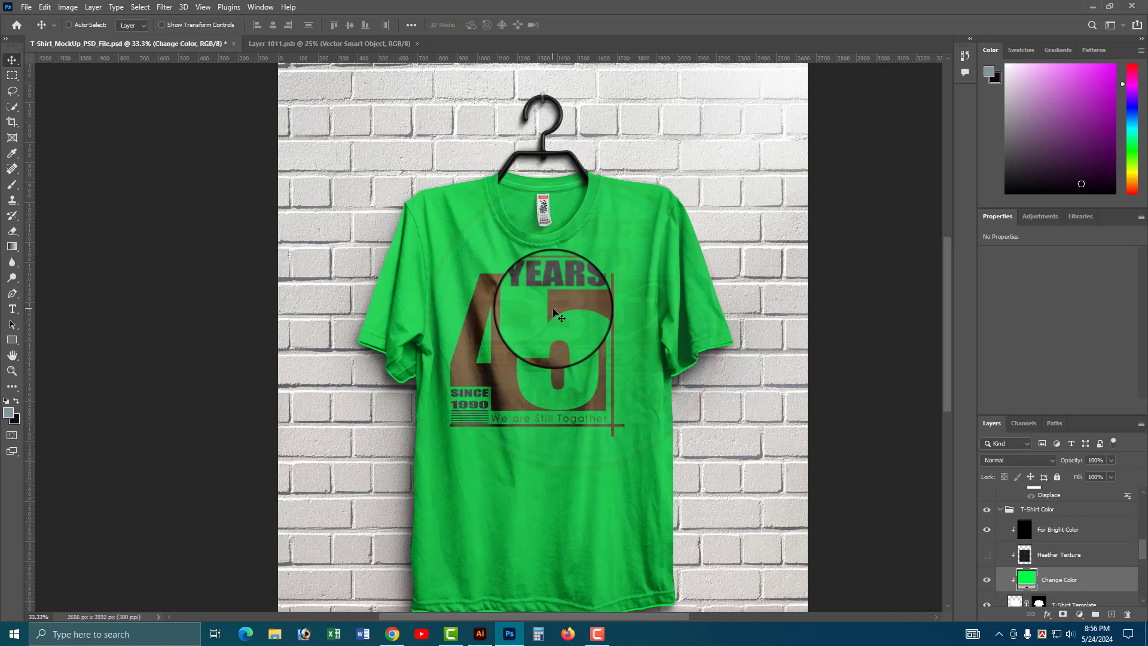
pyautogui.keyDown('ctrl'); pyautogui.keyDown('alt'); pyautogui.click(587, 357); pyautogui.keyUp('alt'); pyautogui.keyUp('ctrl')
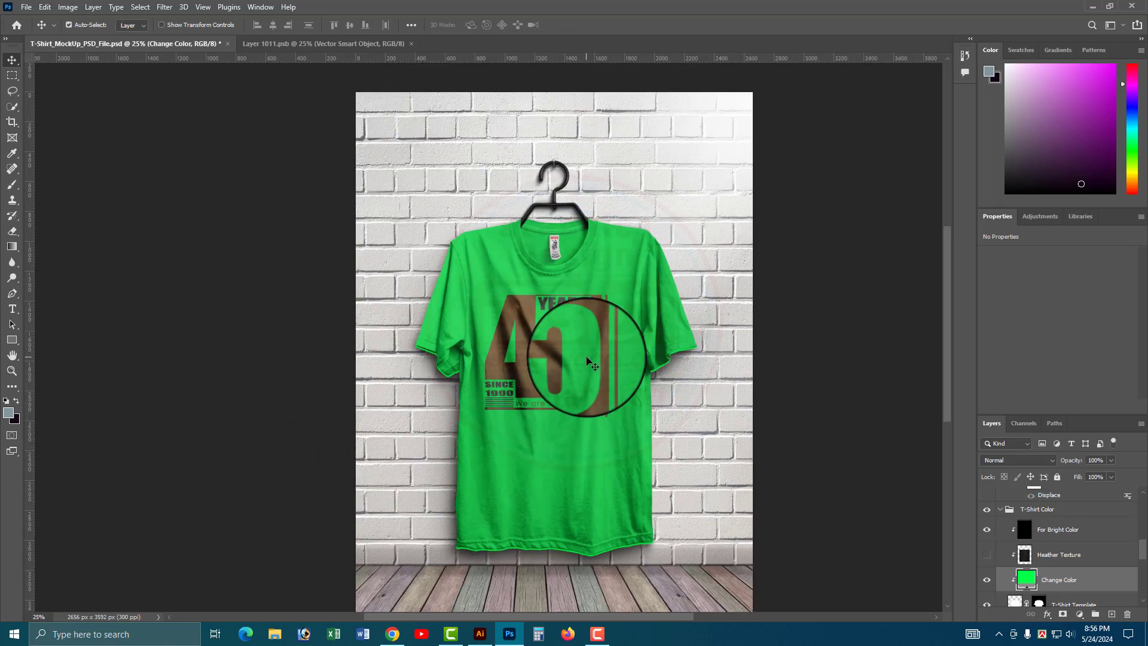